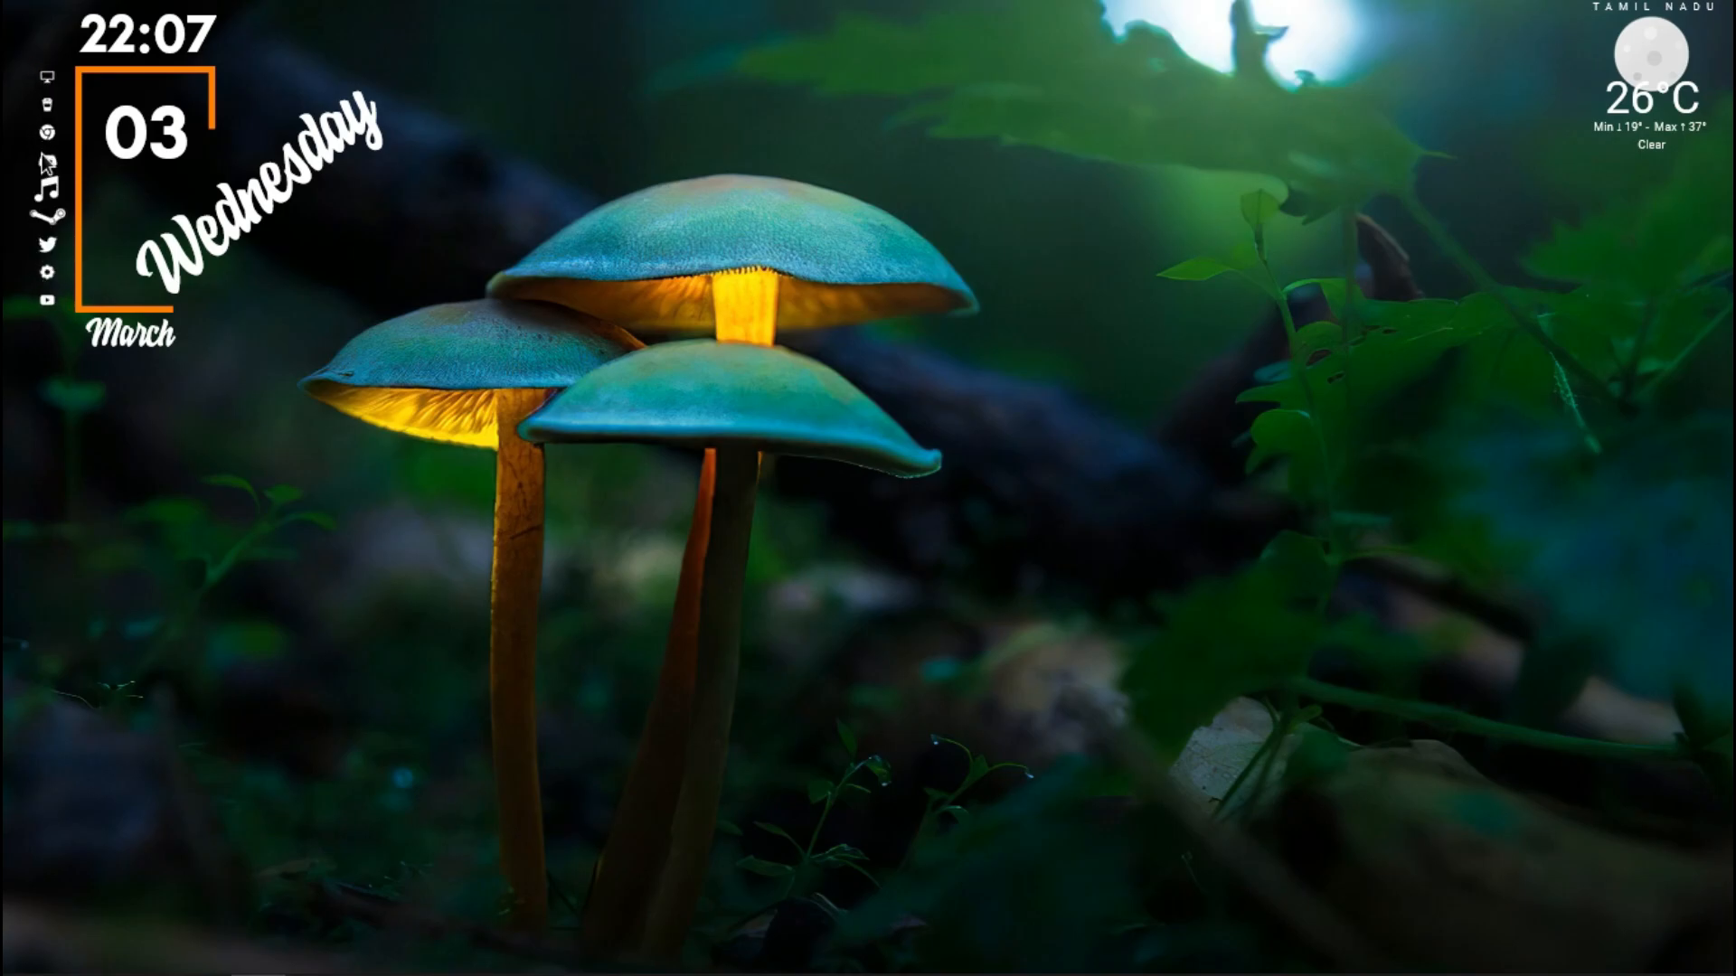
Step: Try the desktop shortcut icons by opening and closing This PC and the Recycle Bin
{"action": "left_click", "coordinate": [40, 80]}
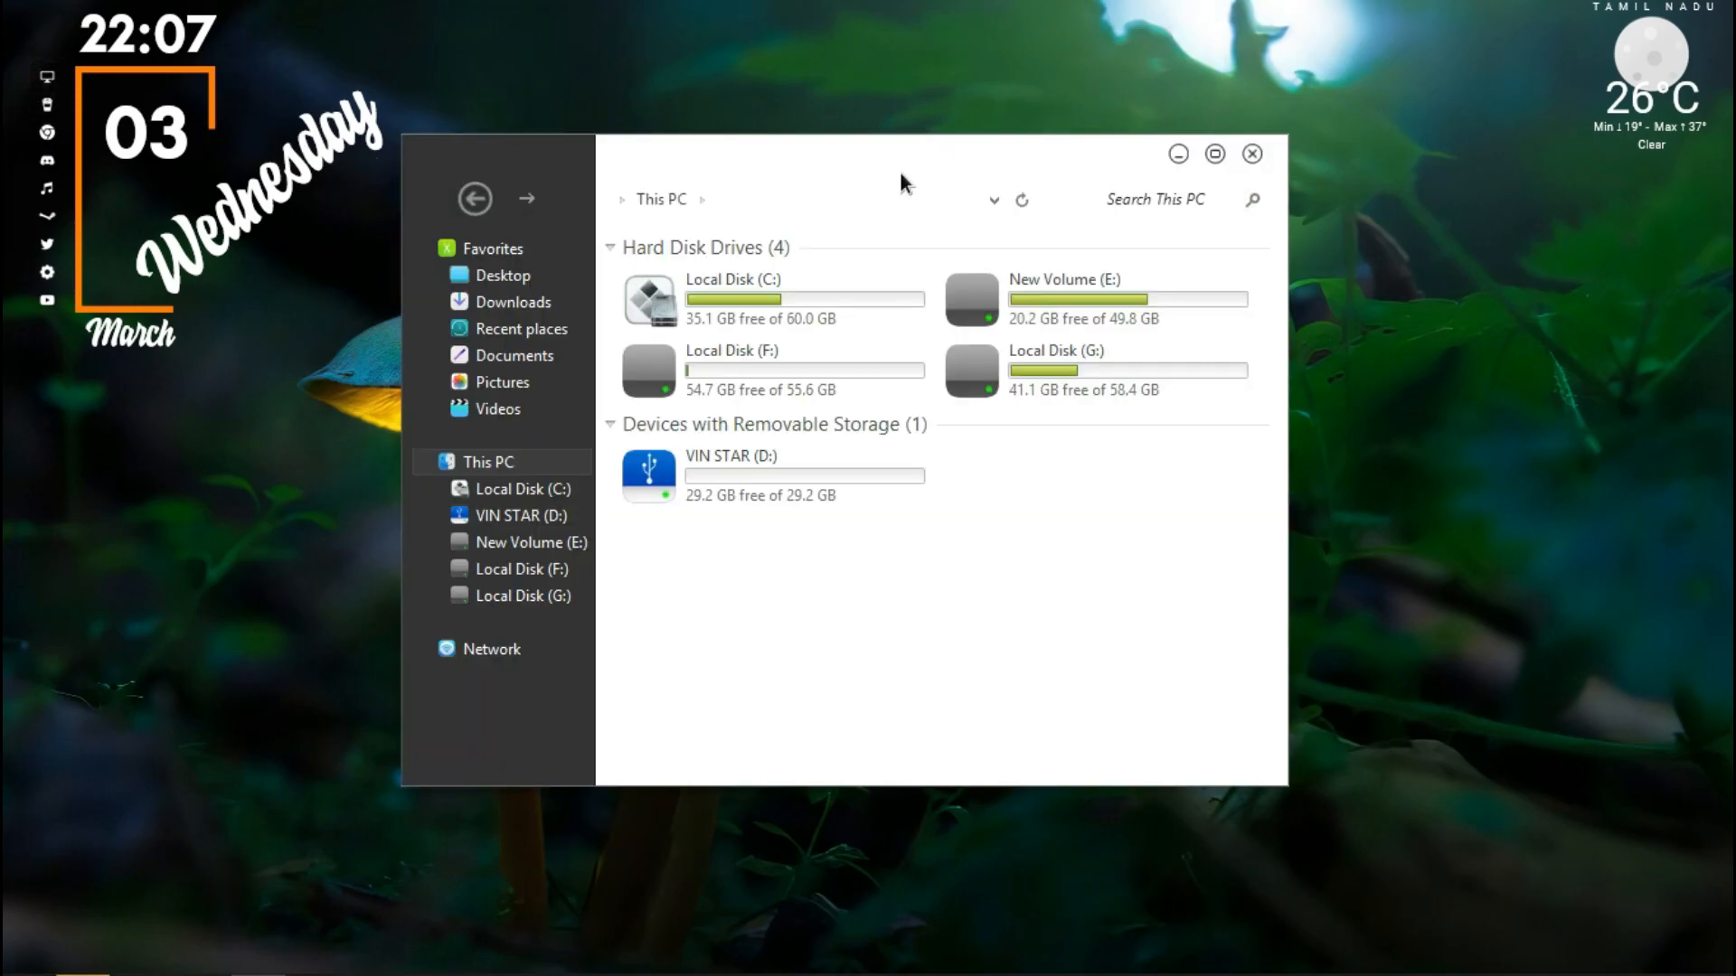
{"action": "left_click", "coordinate": [1253, 154]}
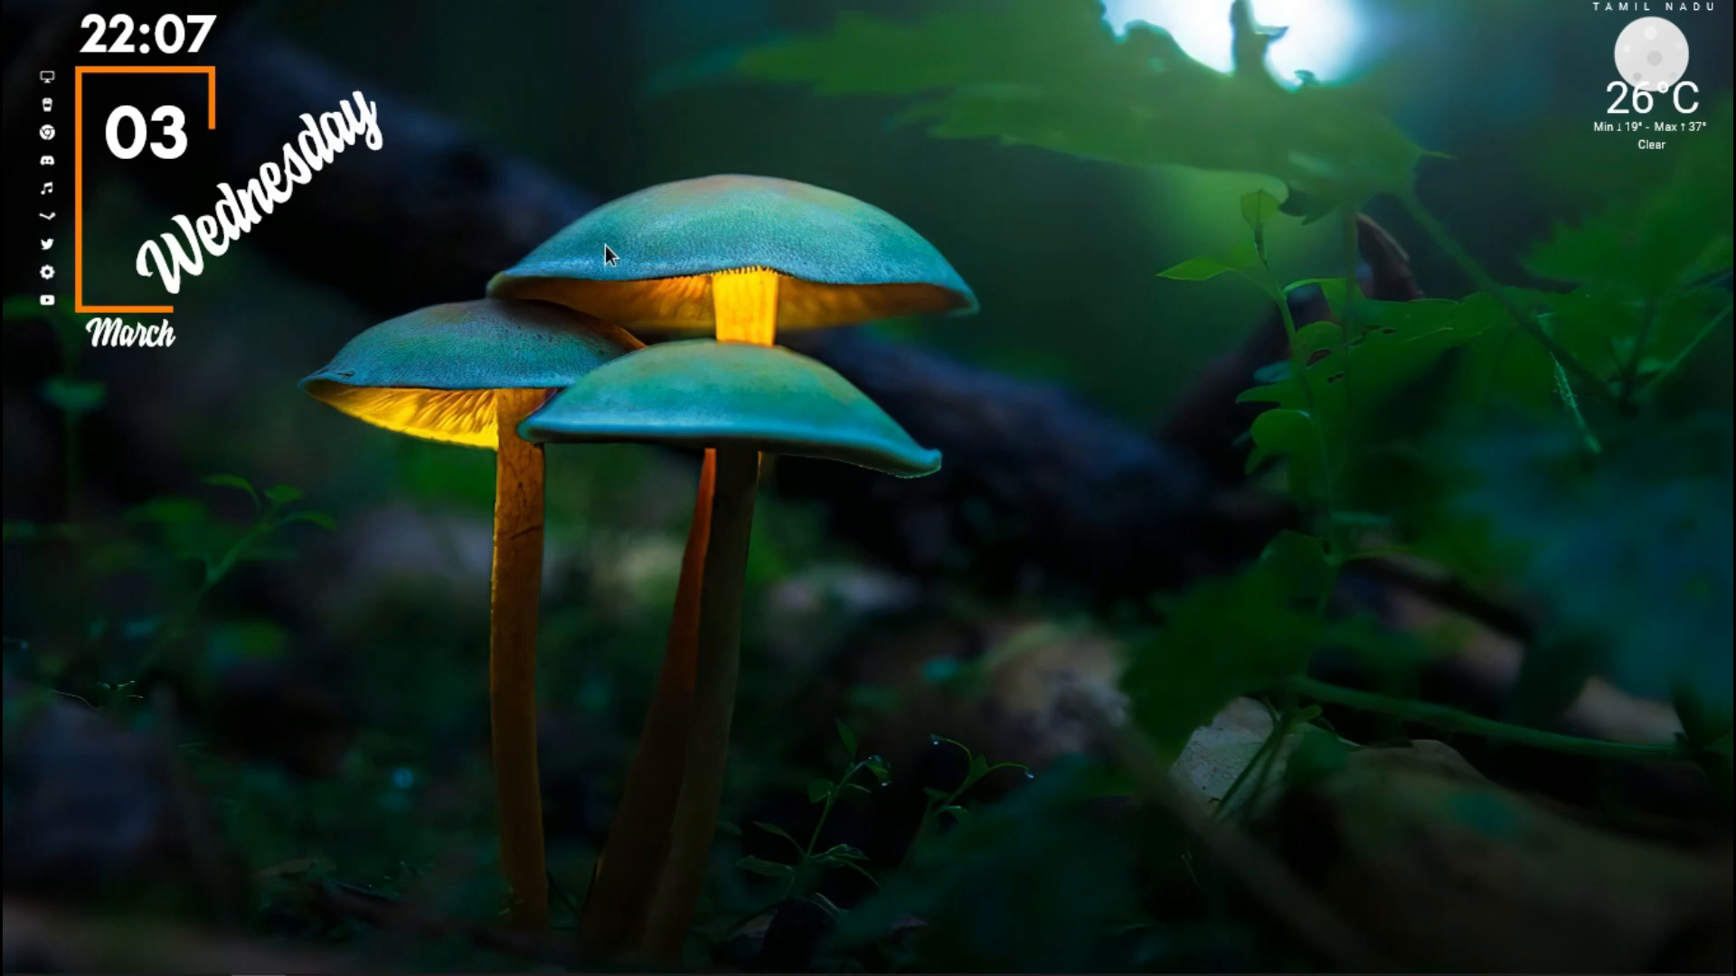
{"action": "left_click", "coordinate": [47, 103]}
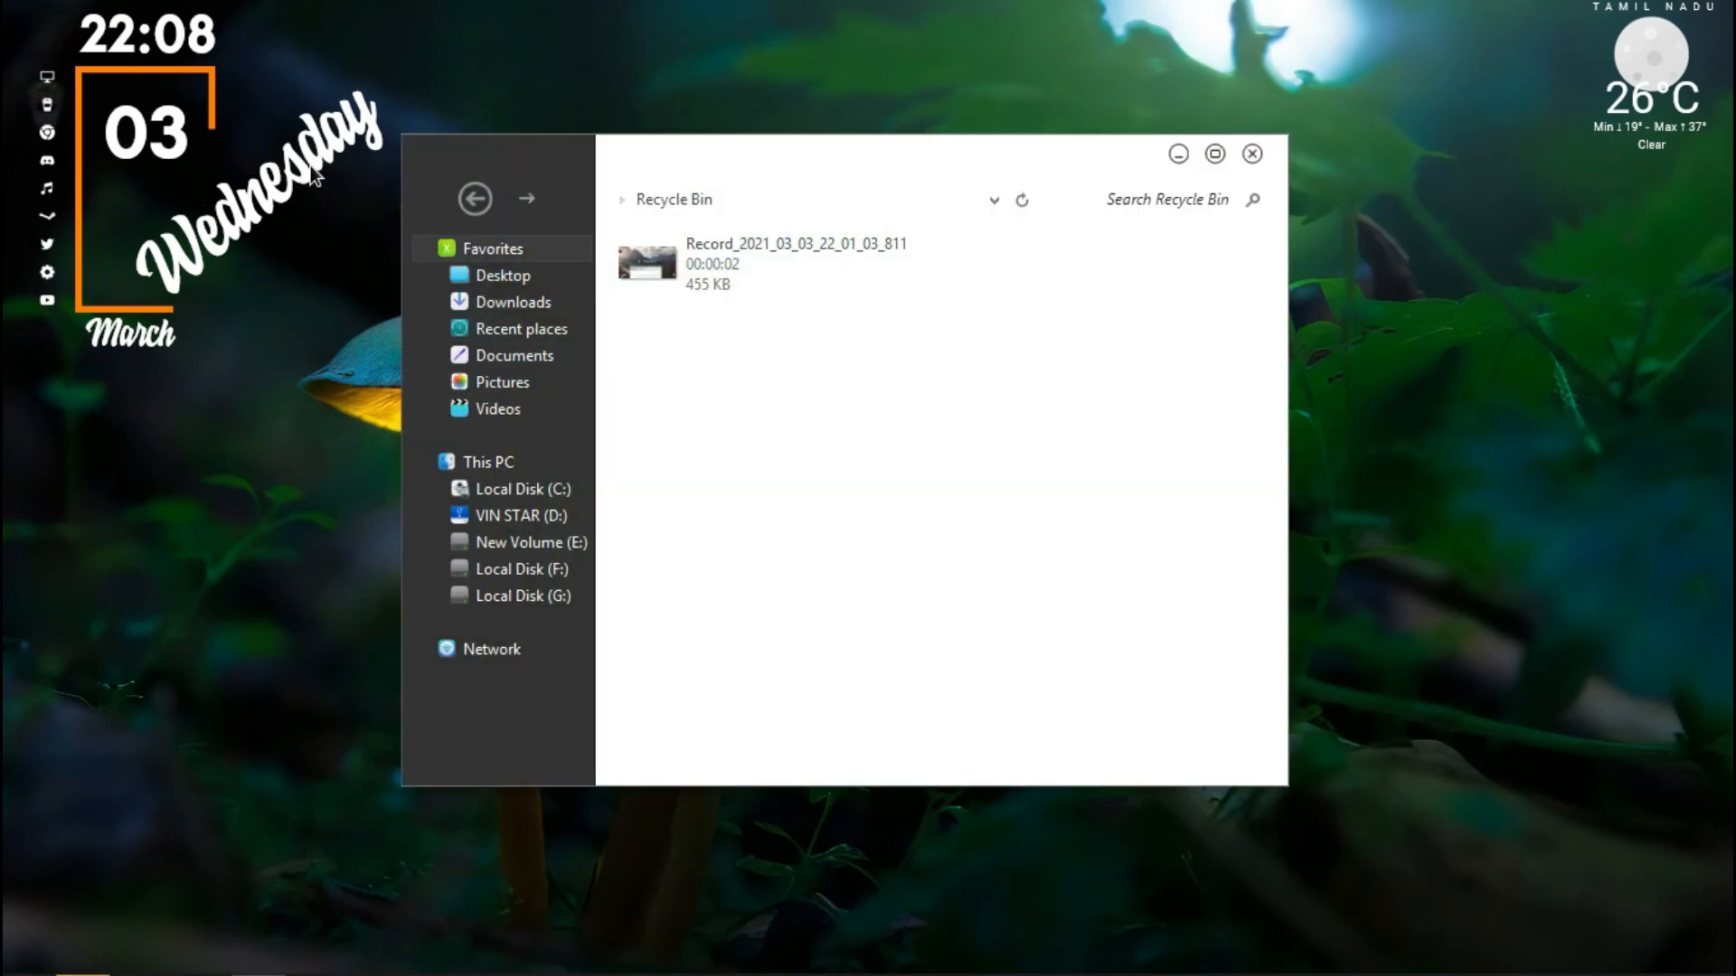
{"action": "left_click", "coordinate": [1252, 154]}
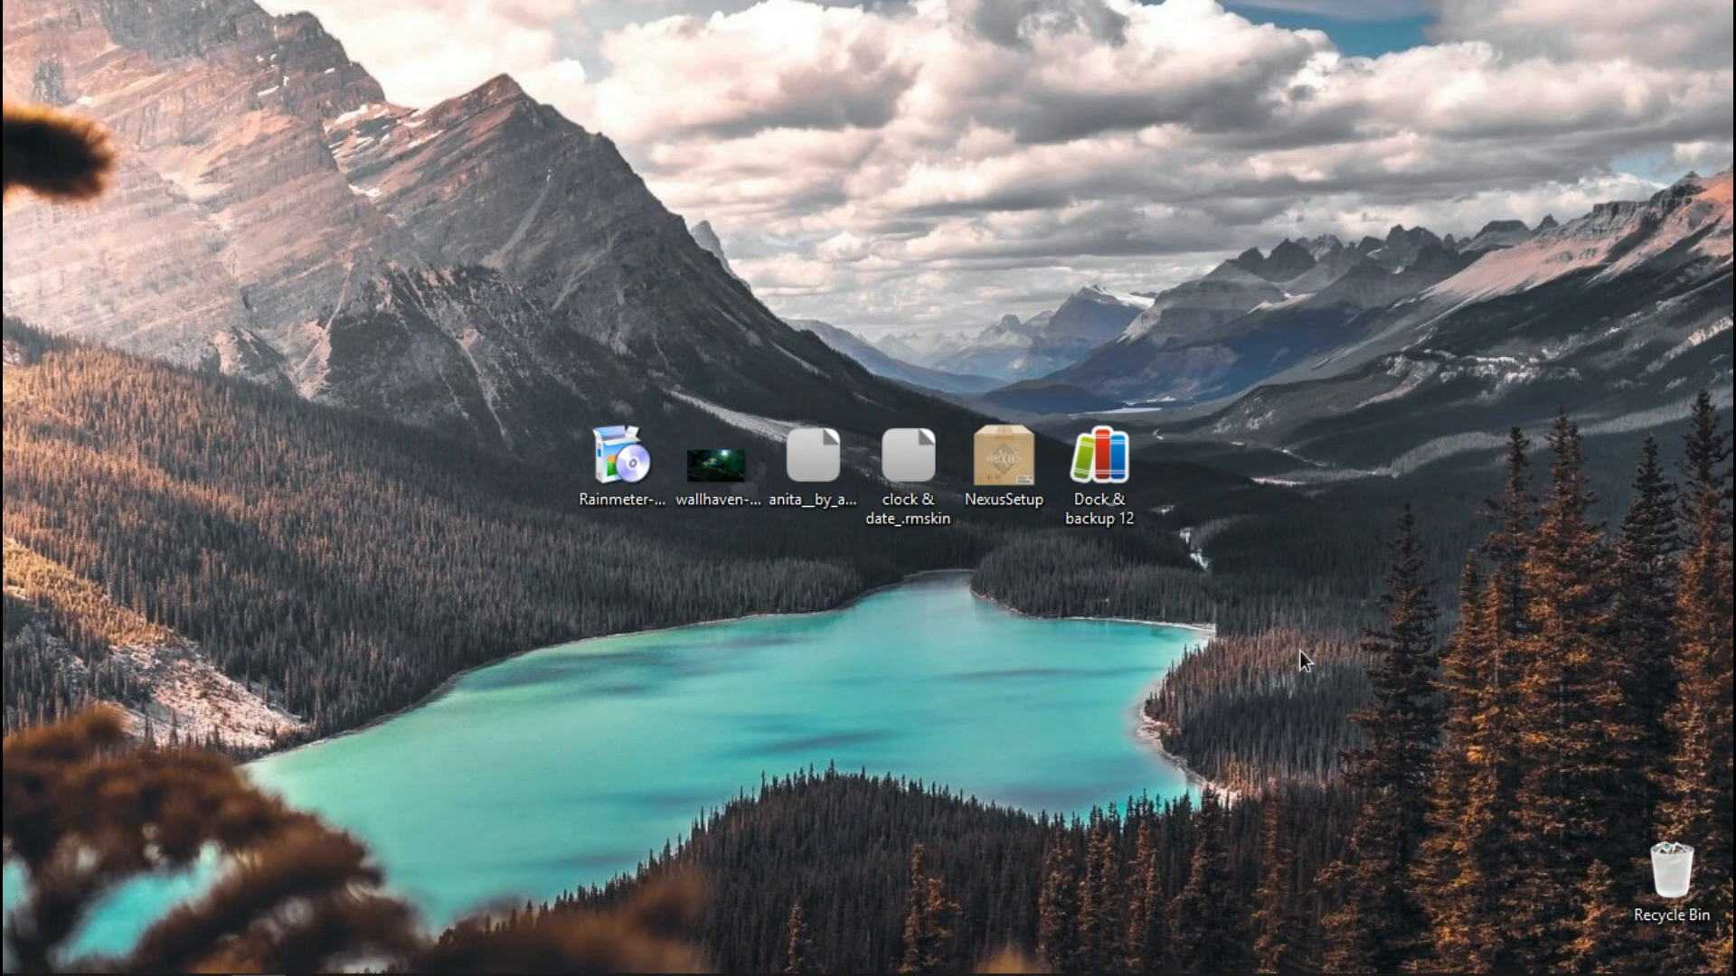
Step: Install Rainmeter from its setup file on the desktop using the standard installation, and run it on completion
{"action": "double_click", "coordinate": [622, 475]}
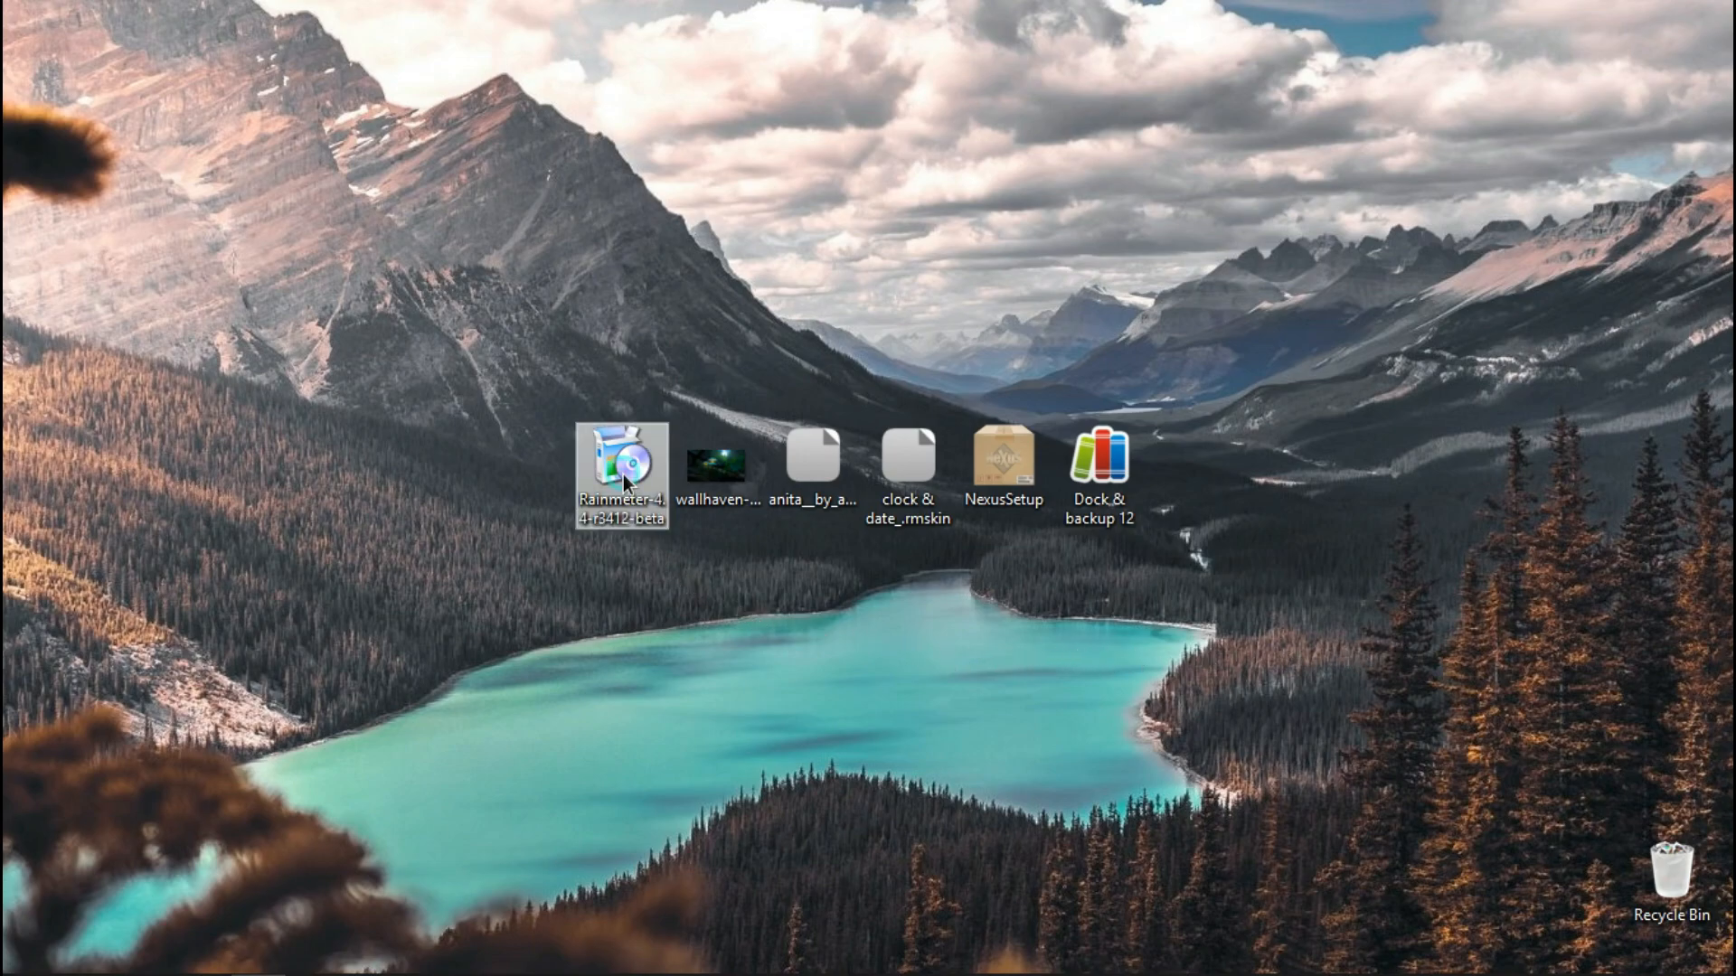
{"action": "left_click", "coordinate": [839, 557]}
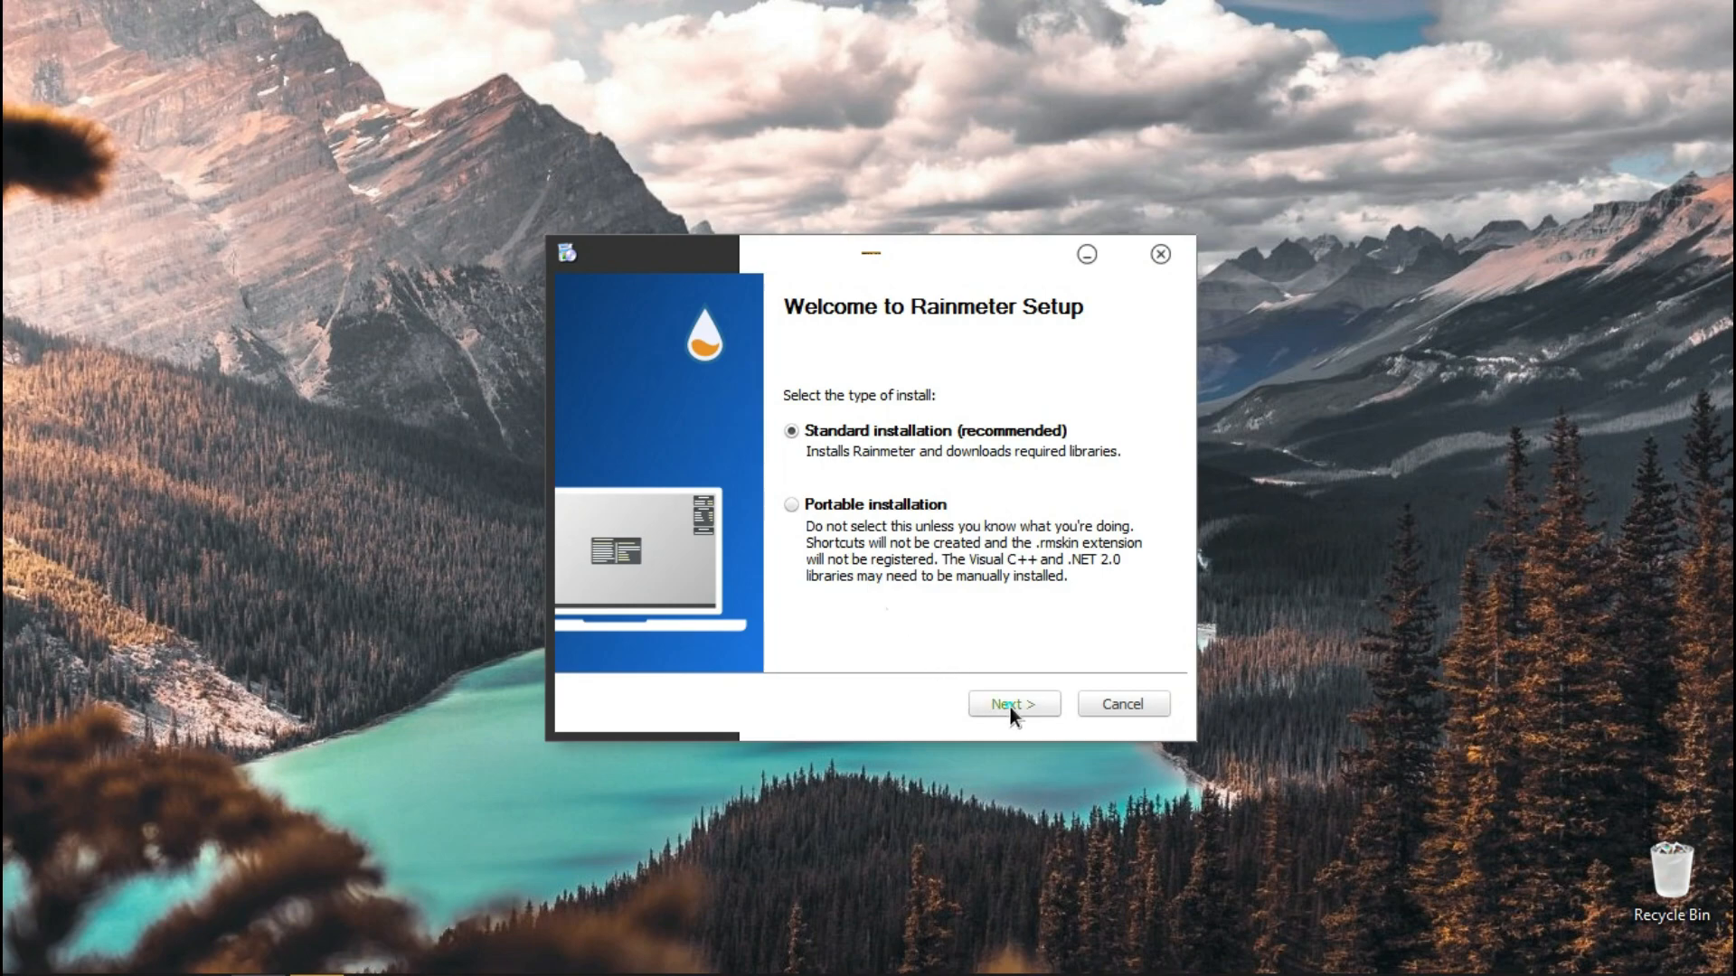
{"action": "left_click", "coordinate": [1010, 707]}
{"action": "left_click", "coordinate": [1011, 707]}
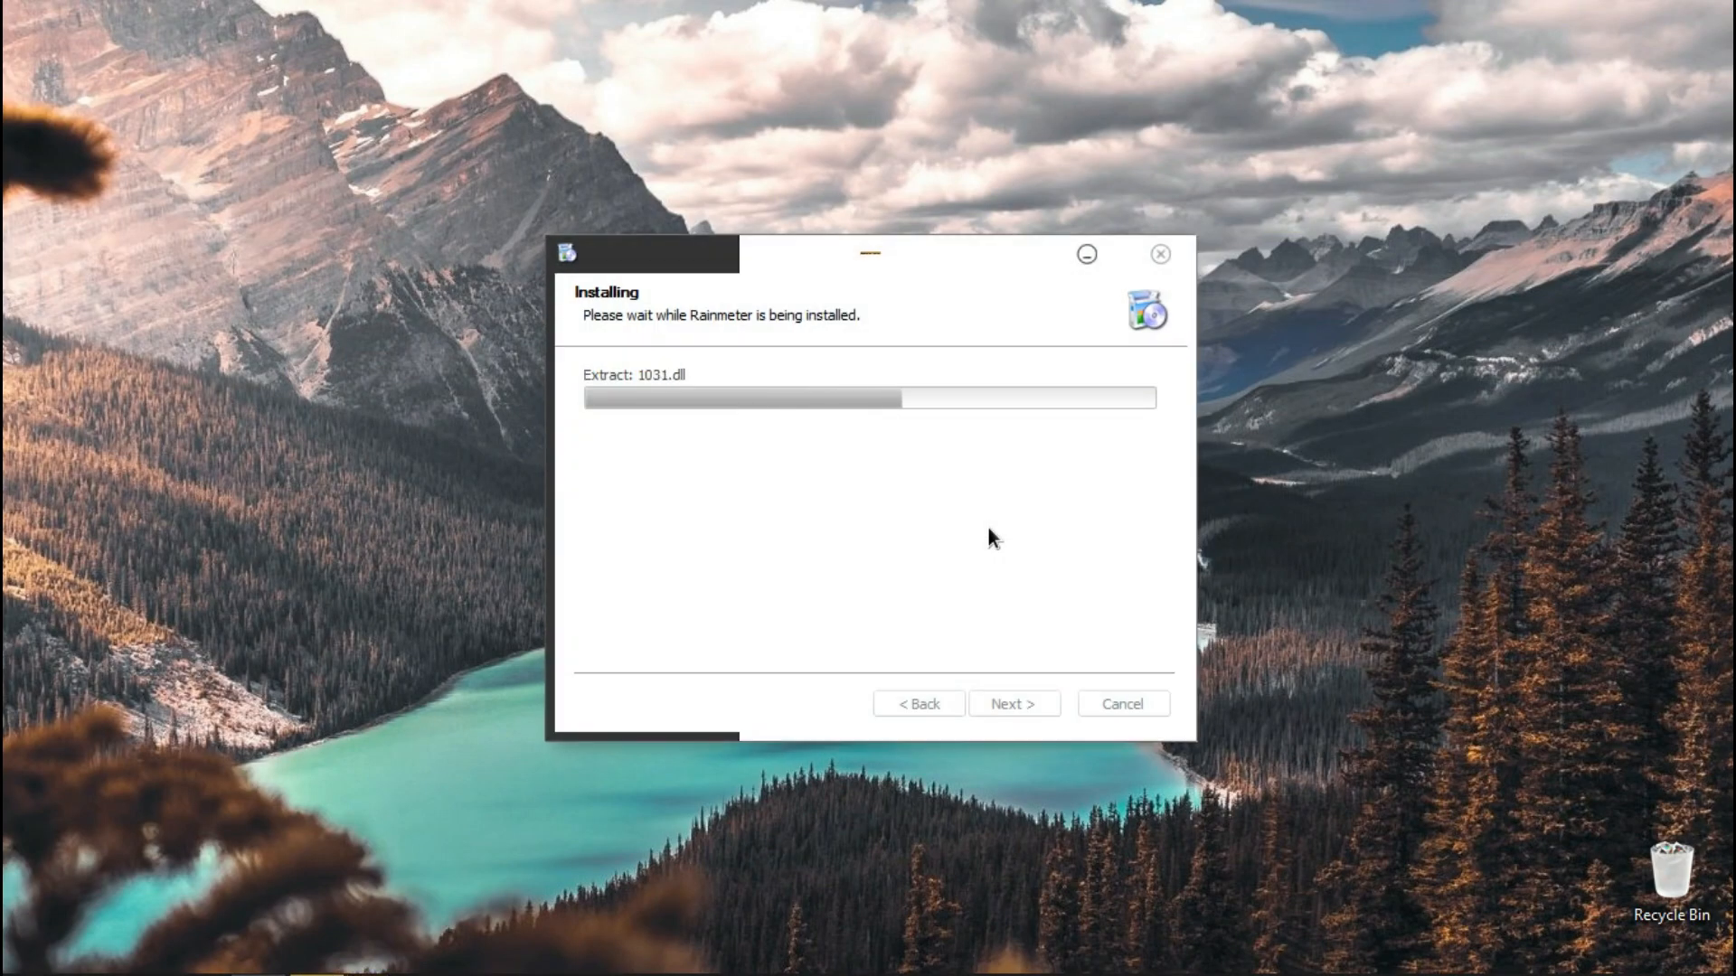
{"action": "left_click", "coordinate": [995, 711]}
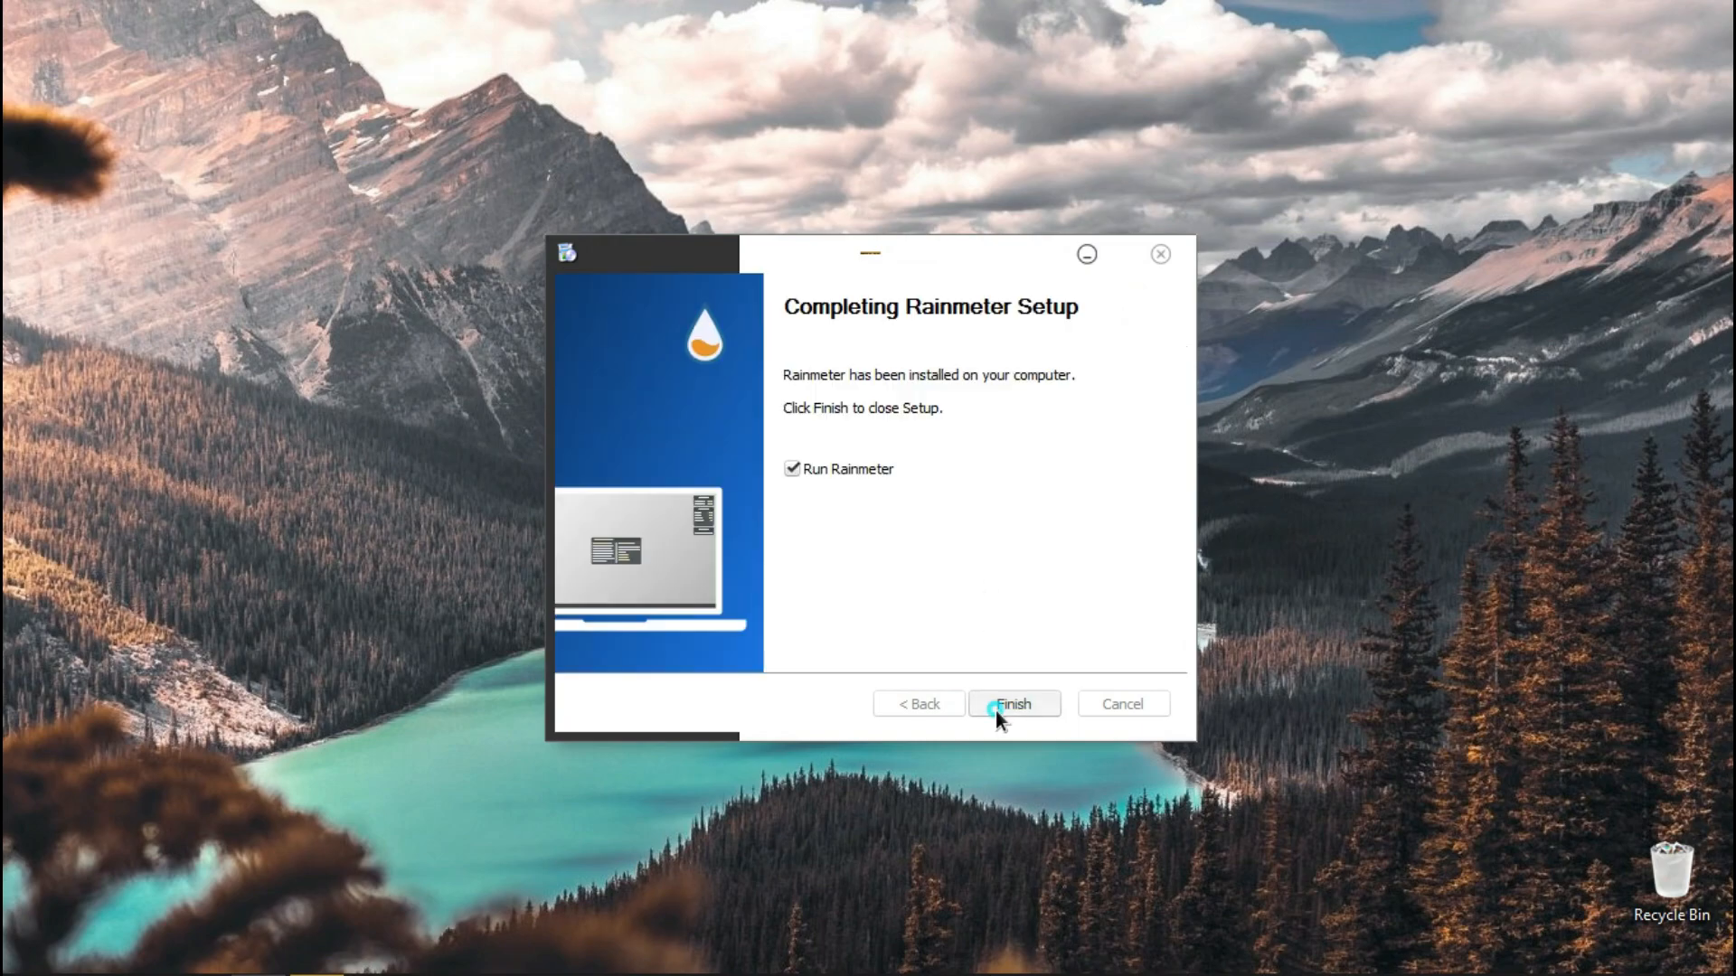
Step: Unload all default Rainmeter skins from the desktop, including the clock and System widgets
{"action": "right_click", "coordinate": [996, 644]}
{"action": "left_click", "coordinate": [1022, 938]}
{"action": "right_click", "coordinate": [1494, 284]}
{"action": "left_click", "coordinate": [1537, 572]}
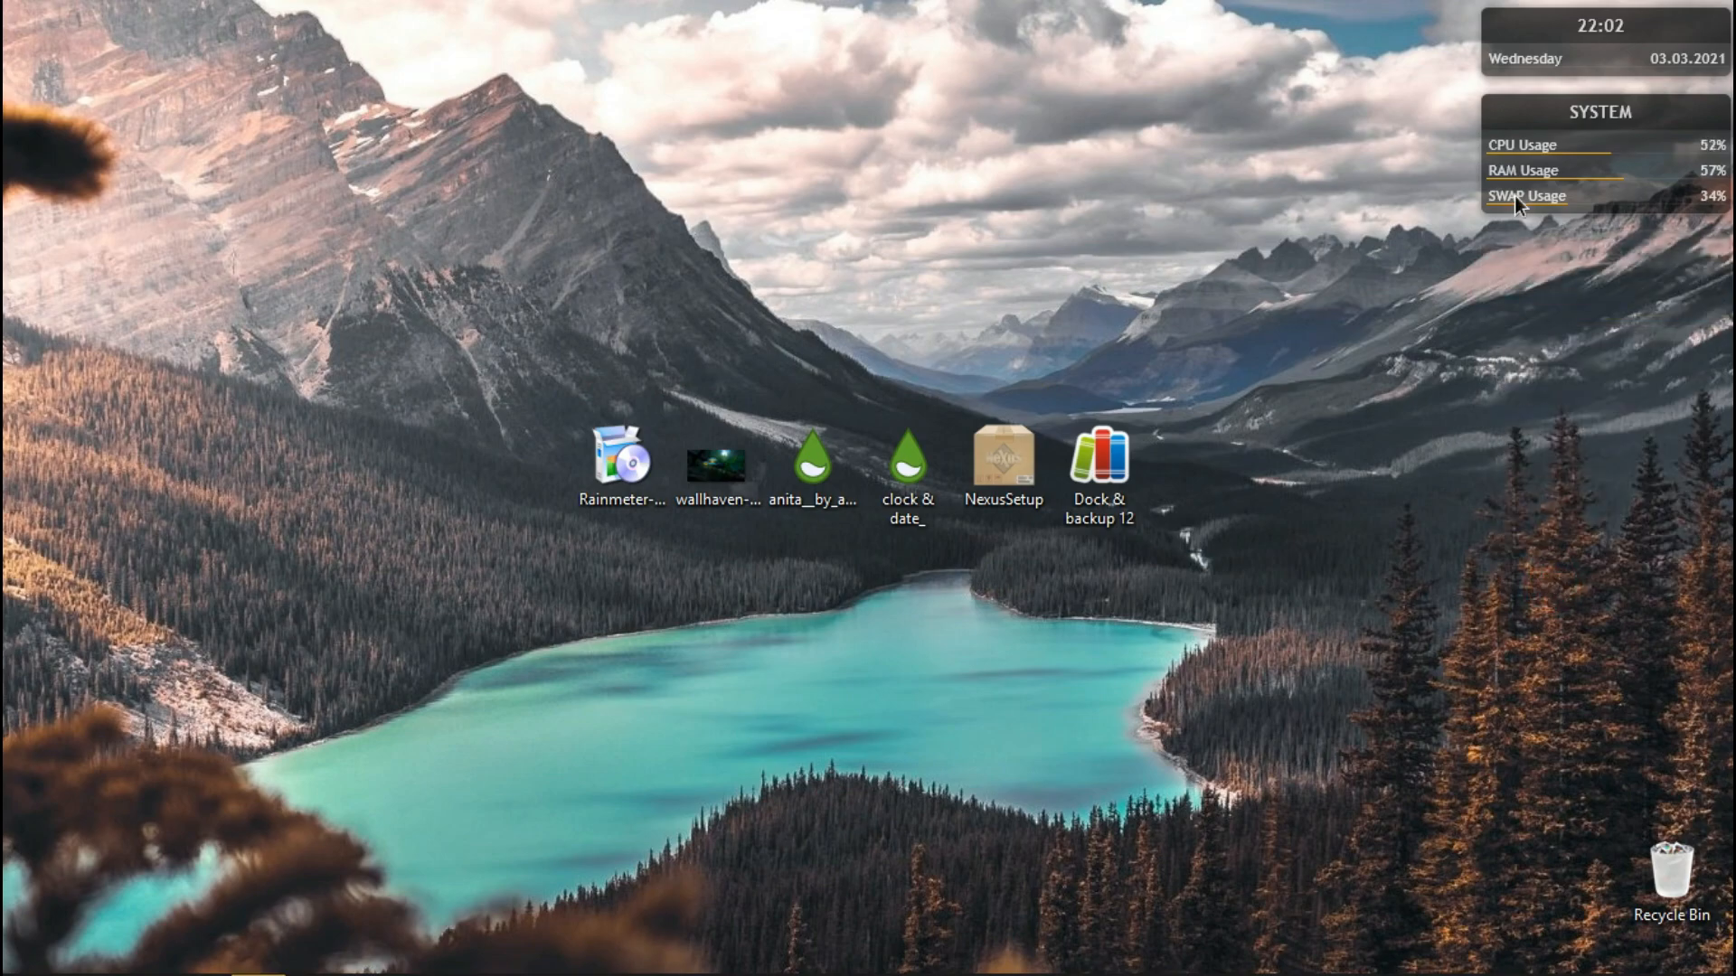
{"action": "right_click", "coordinate": [1518, 208]}
{"action": "left_click", "coordinate": [1542, 493]}
{"action": "right_click", "coordinate": [1517, 56]}
{"action": "left_click", "coordinate": [1546, 367]}
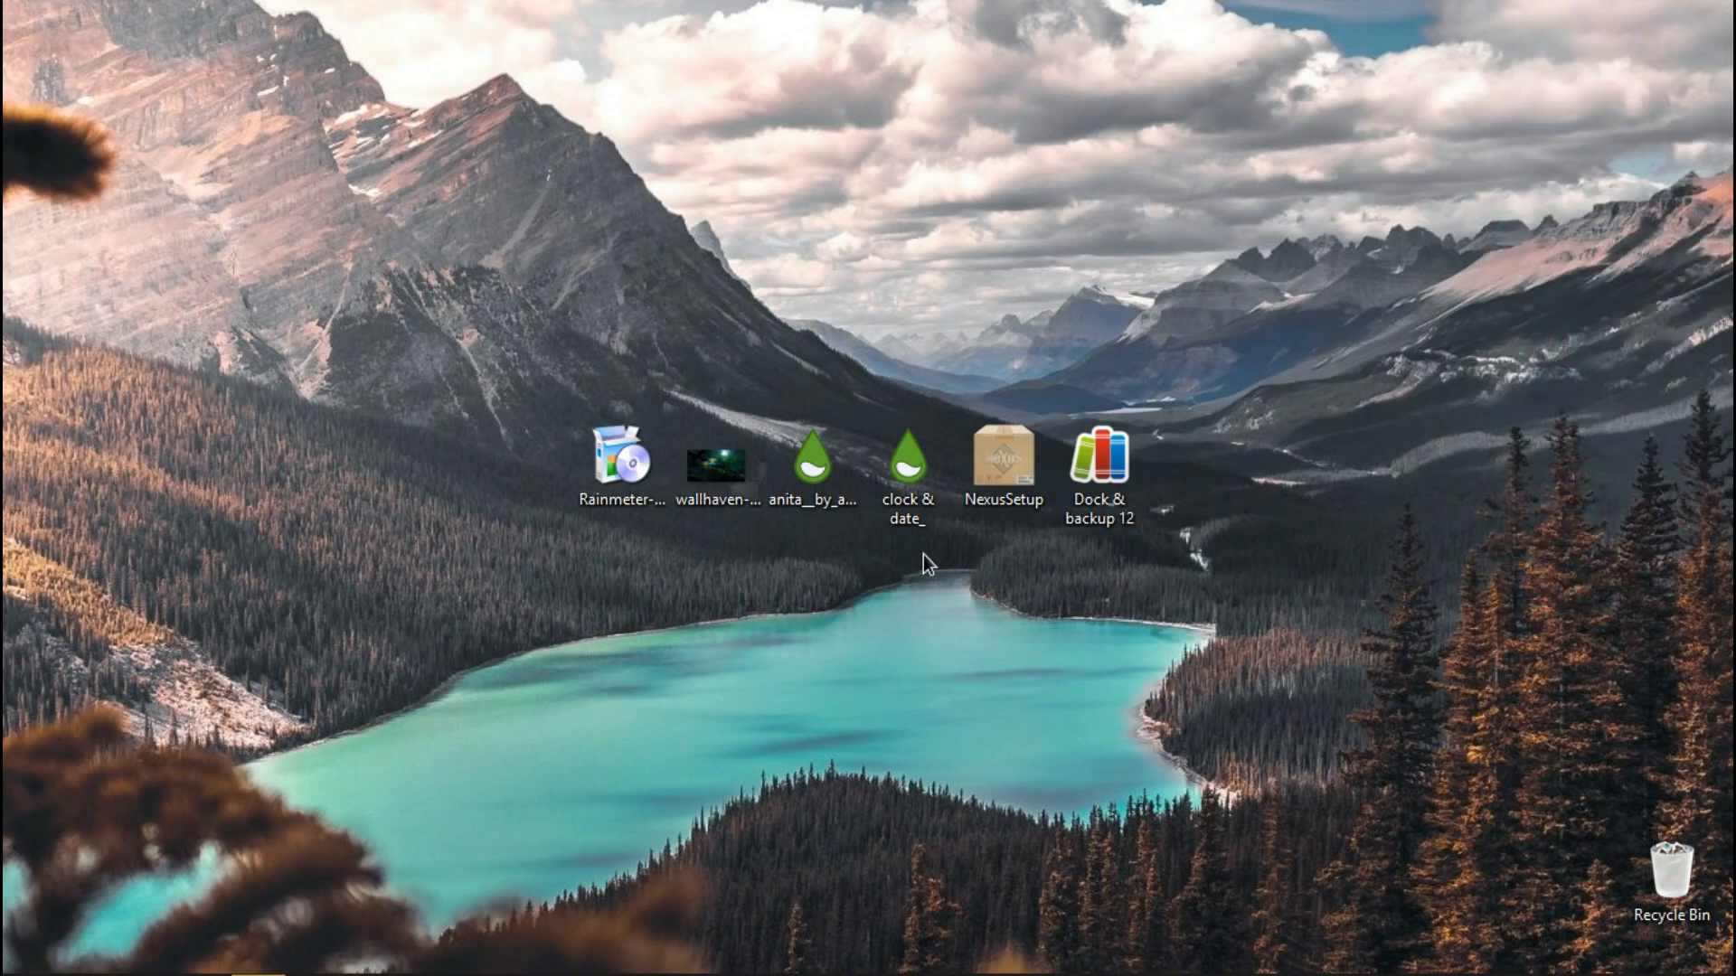
Step: Set the wallhaven-8ooep1_1920x1080 image as the desktop background
{"action": "right_click", "coordinate": [724, 486]}
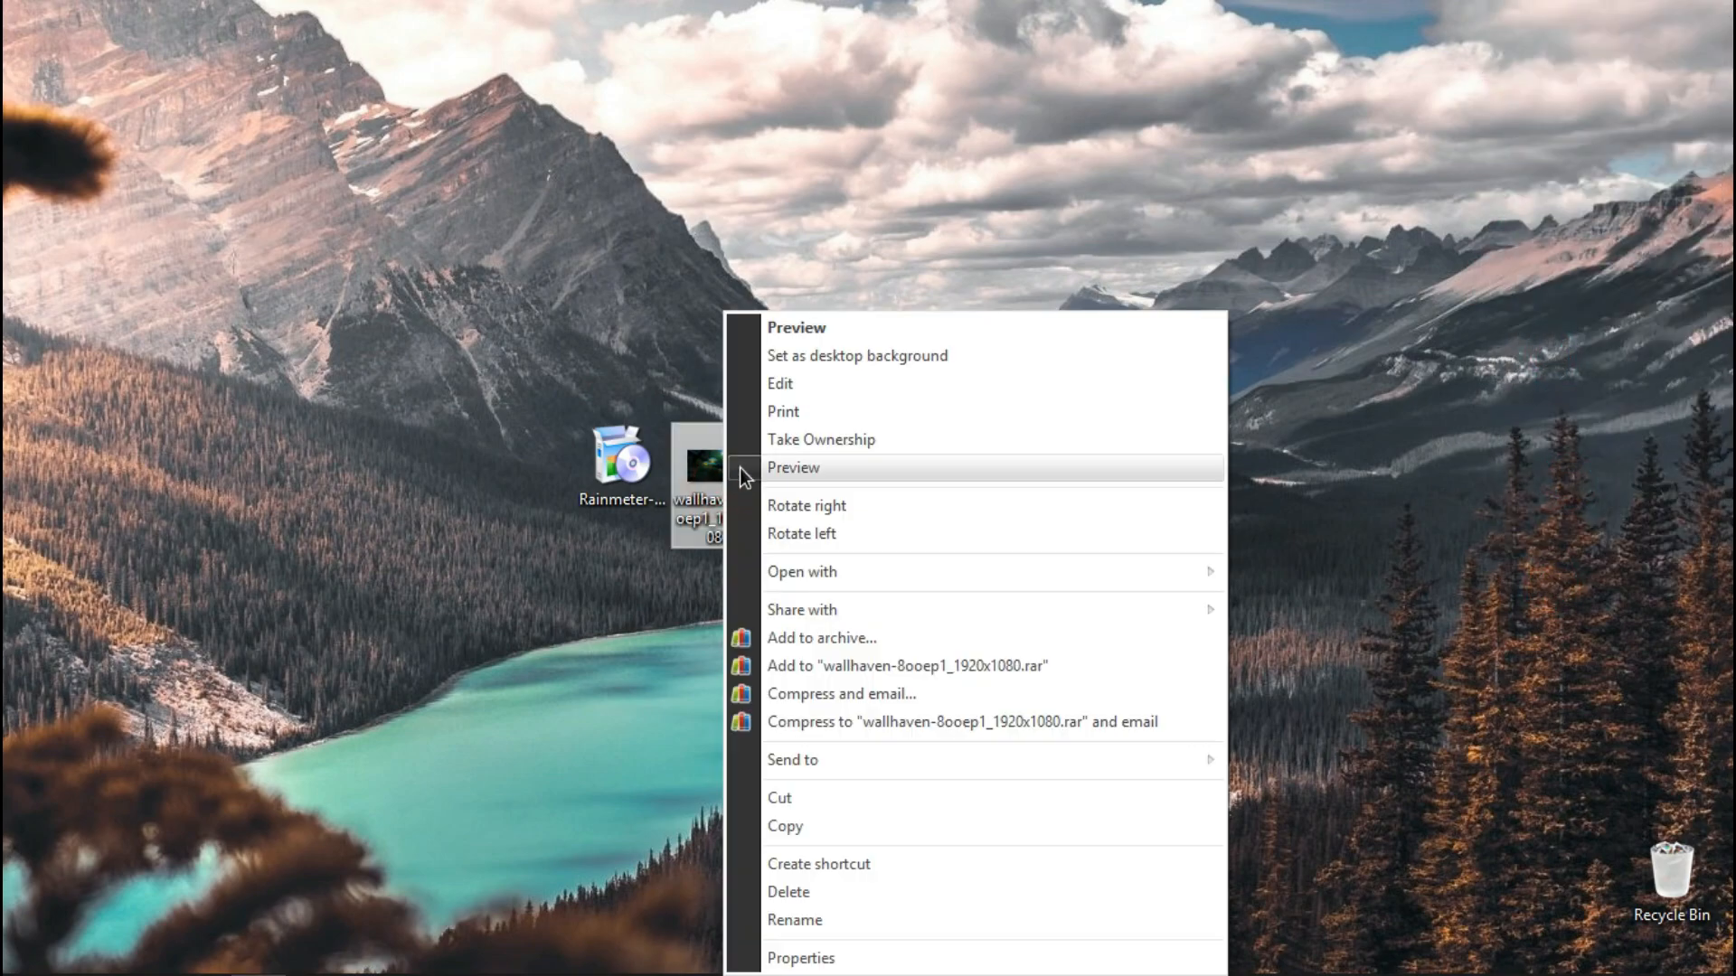
{"action": "left_click", "coordinate": [795, 355]}
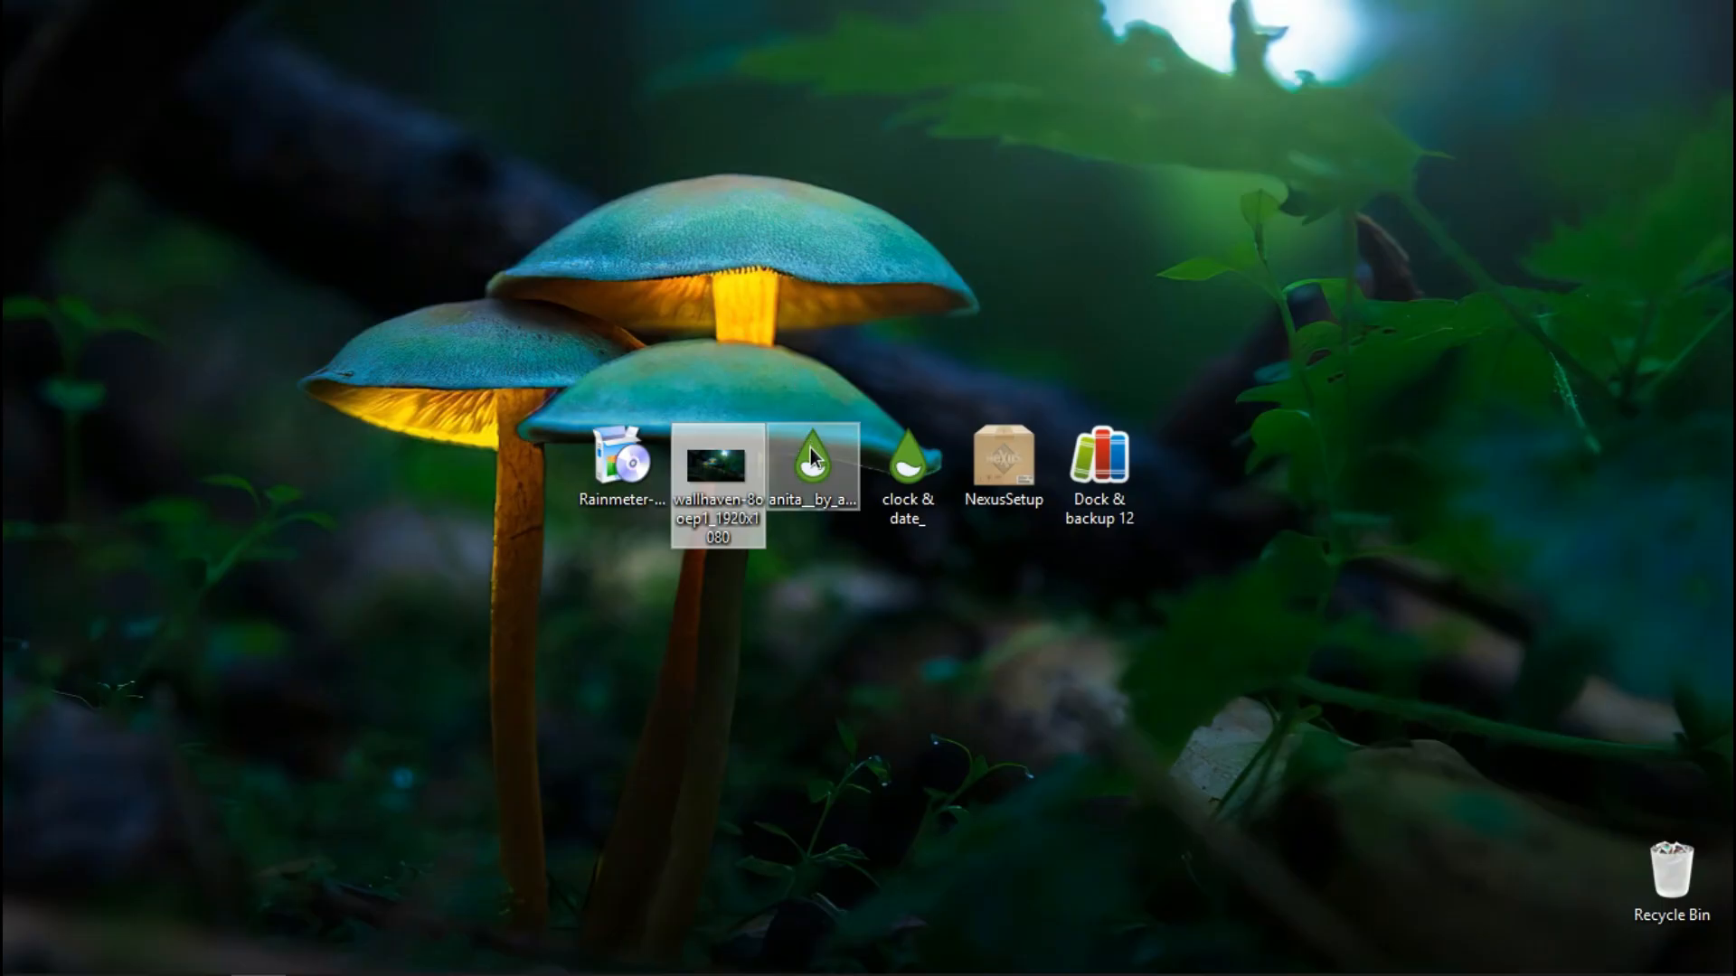
Step: Install the Anita and clock & date Rainmeter skin packages with their included components
{"action": "double_click", "coordinate": [810, 449]}
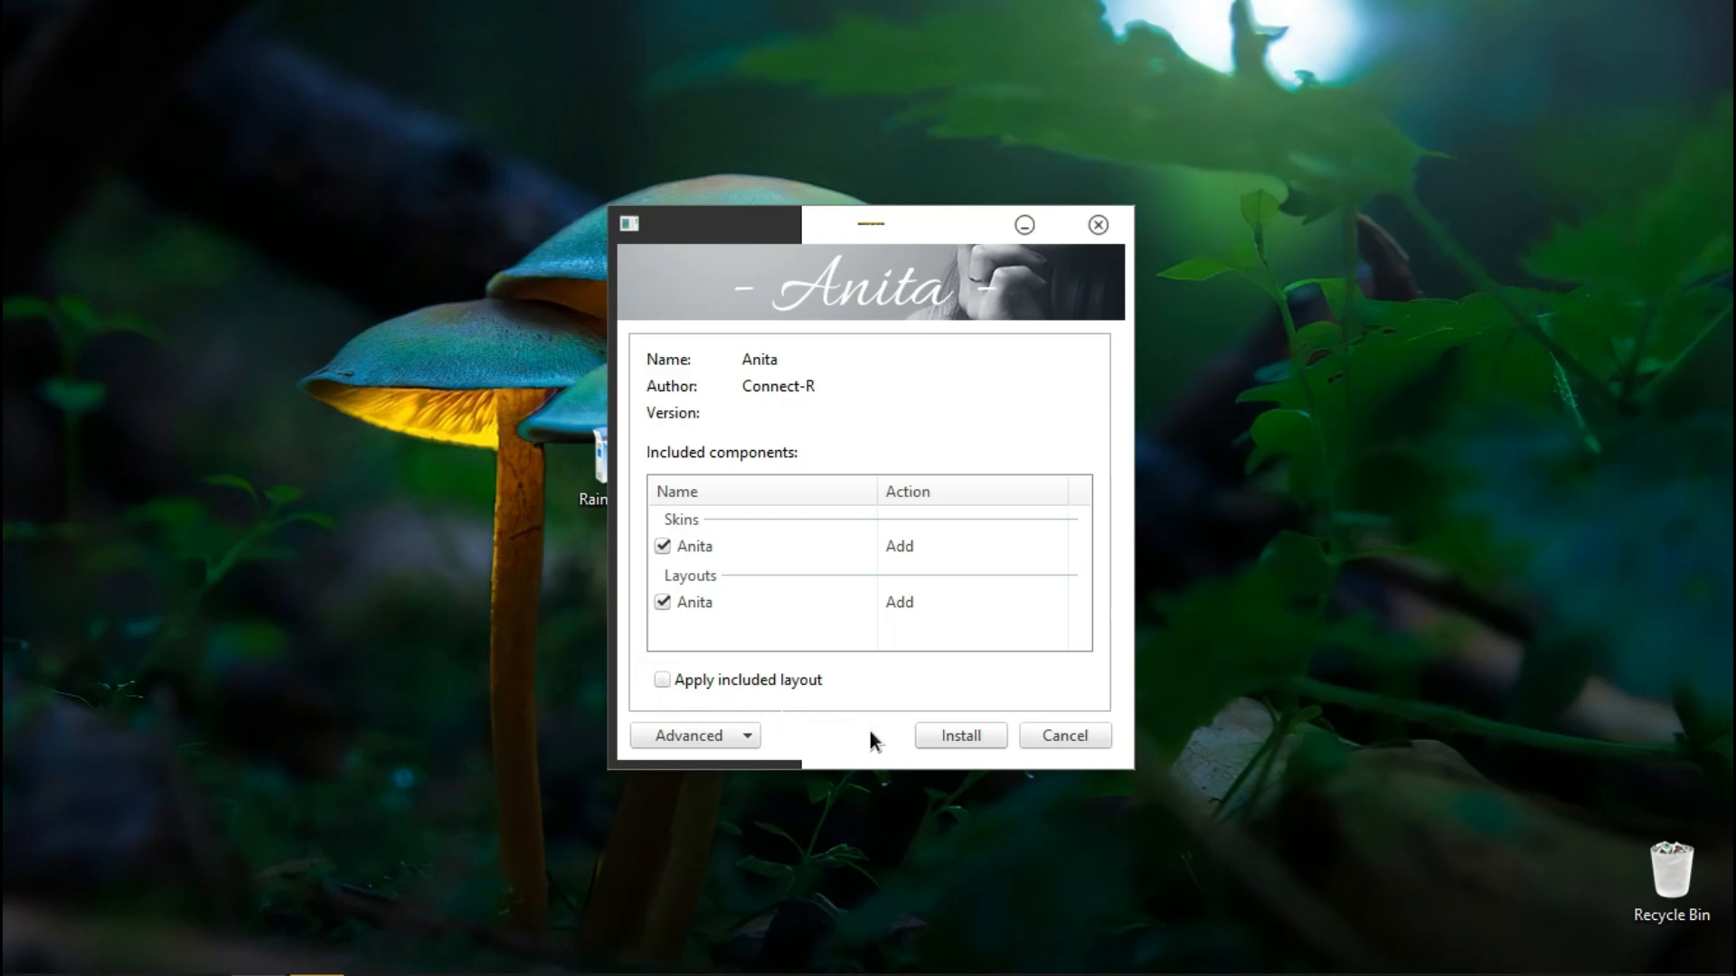
{"action": "left_click", "coordinate": [937, 734]}
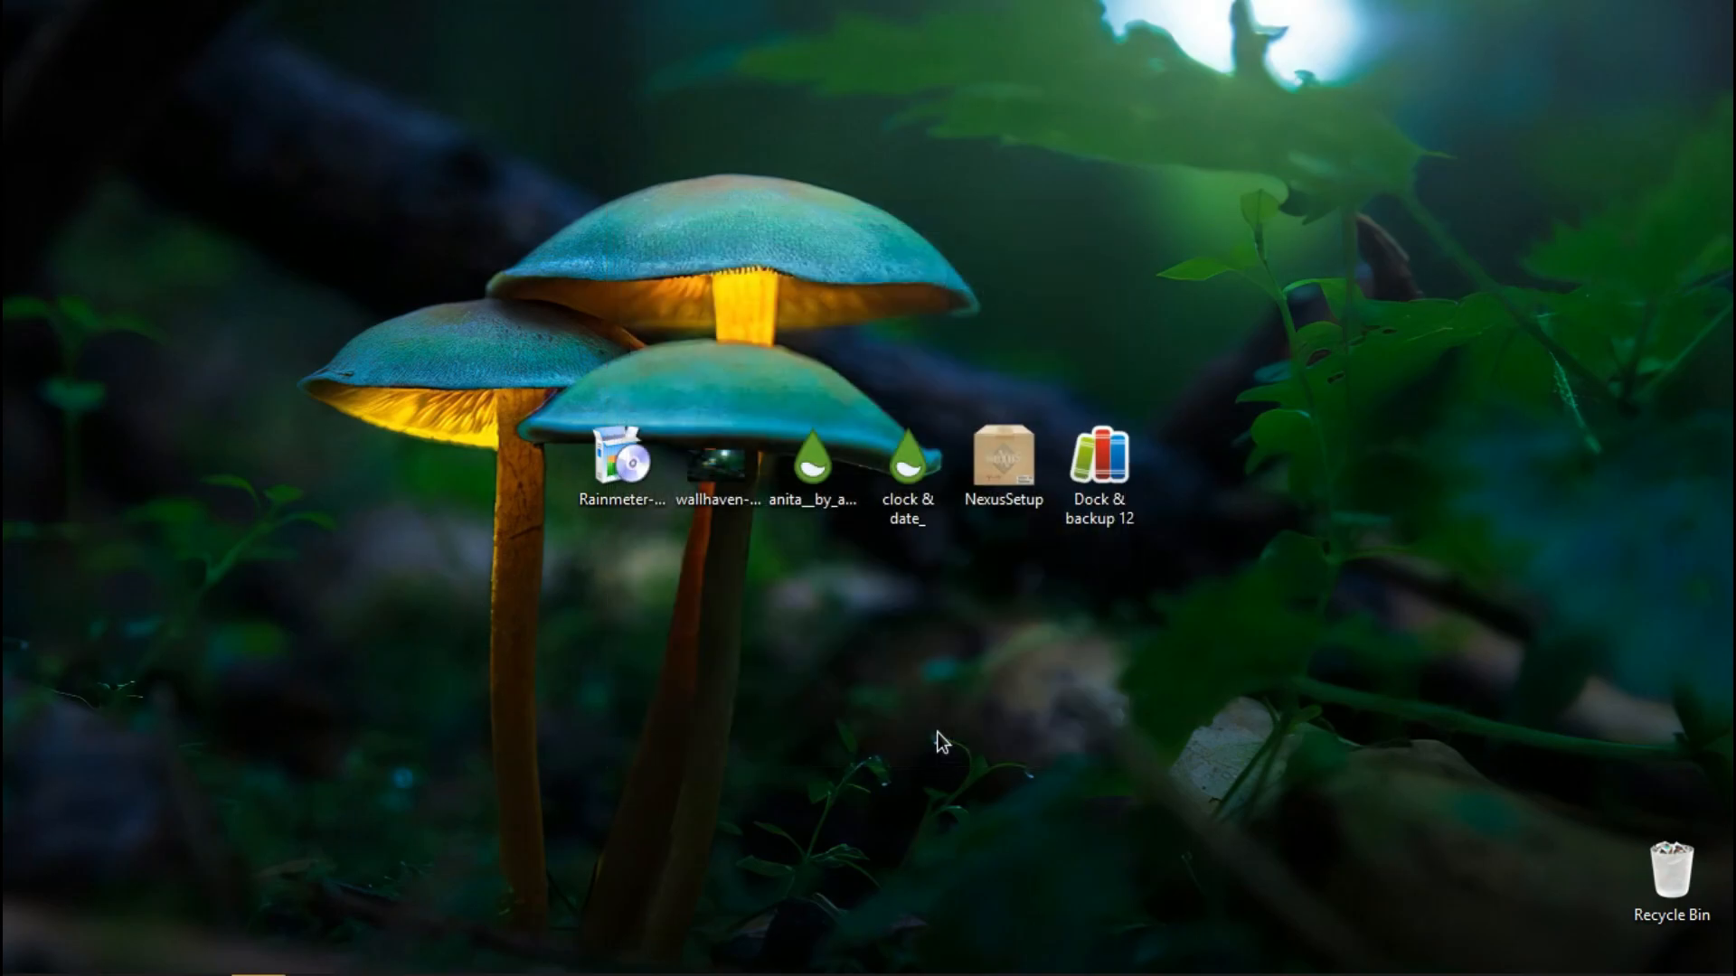
{"action": "double_click", "coordinate": [912, 479]}
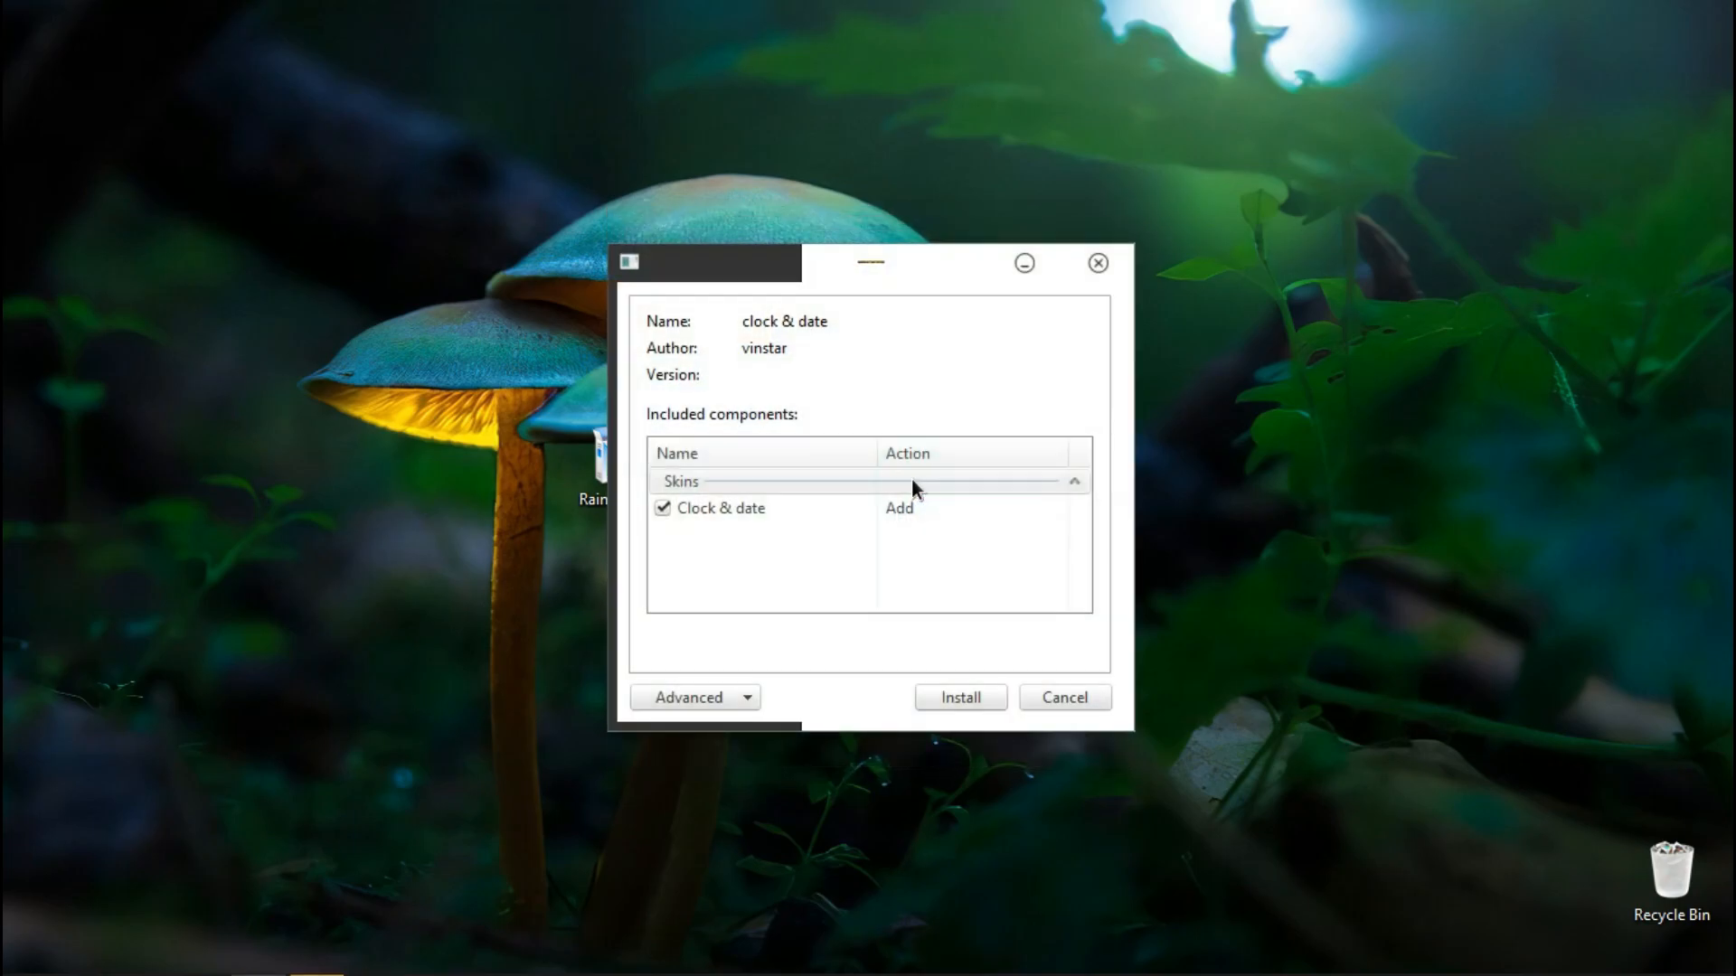
{"action": "left_click", "coordinate": [937, 692]}
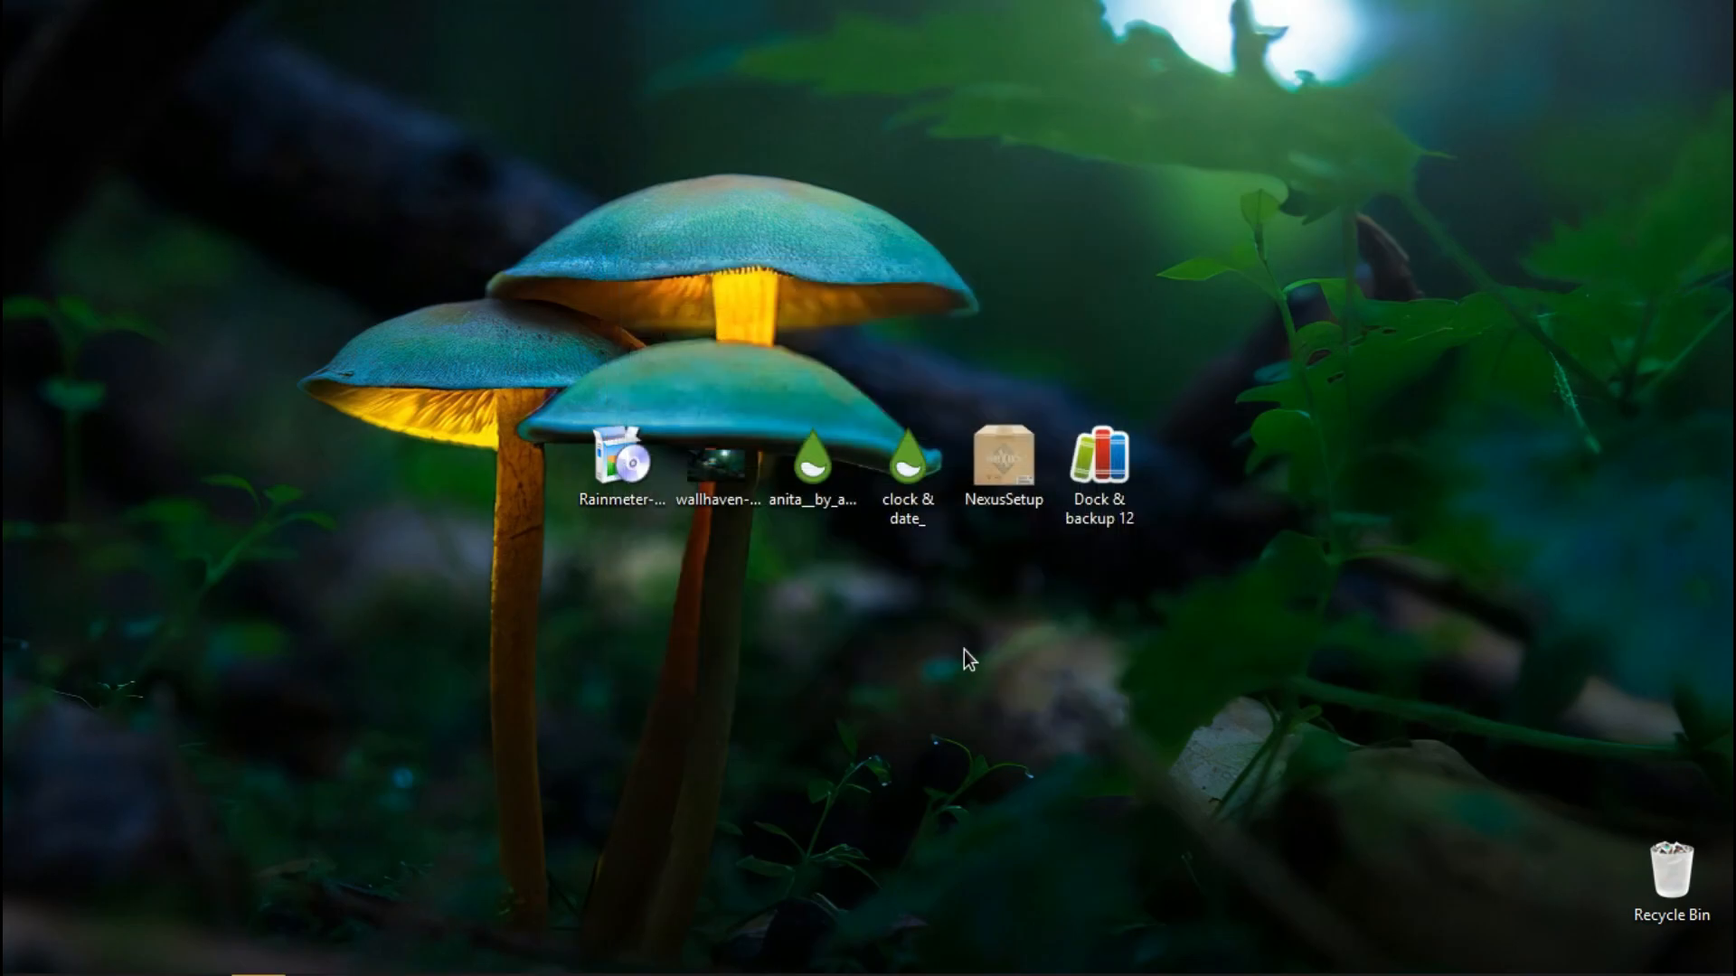
Step: Install Nexus with the license accepted and the folder C:\Program Files (x86)\Winstep, and launch it on completion
{"action": "double_click", "coordinate": [995, 472]}
{"action": "left_click", "coordinate": [925, 566]}
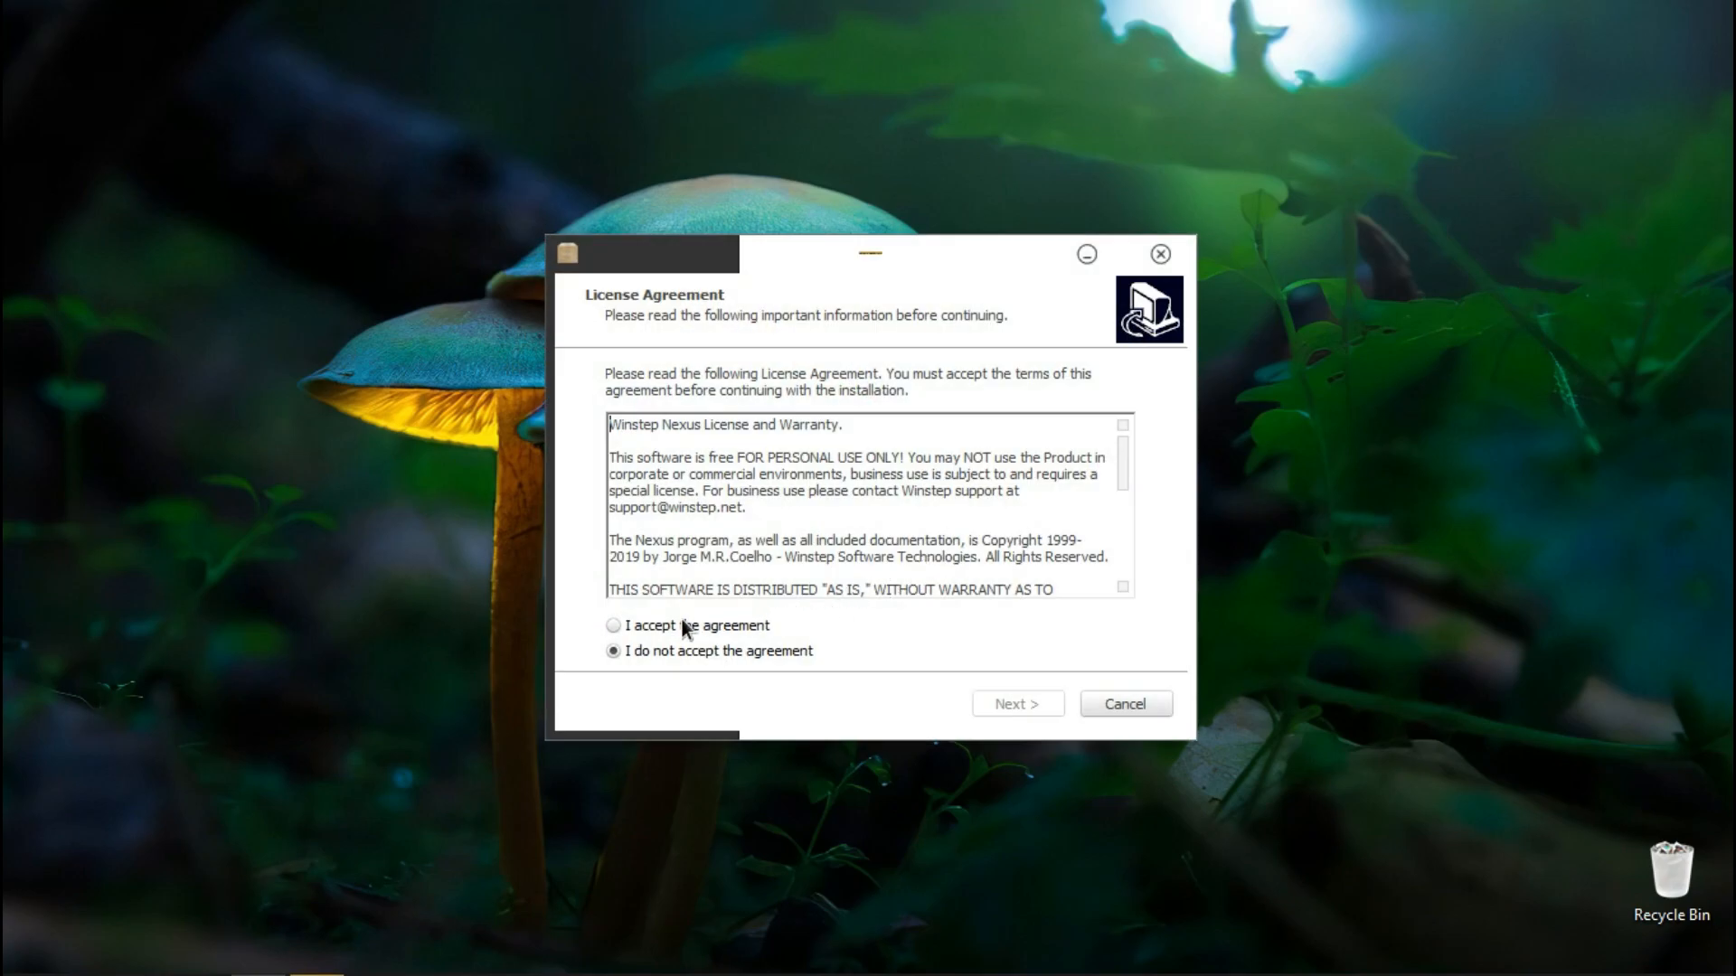
{"action": "left_click", "coordinate": [614, 626]}
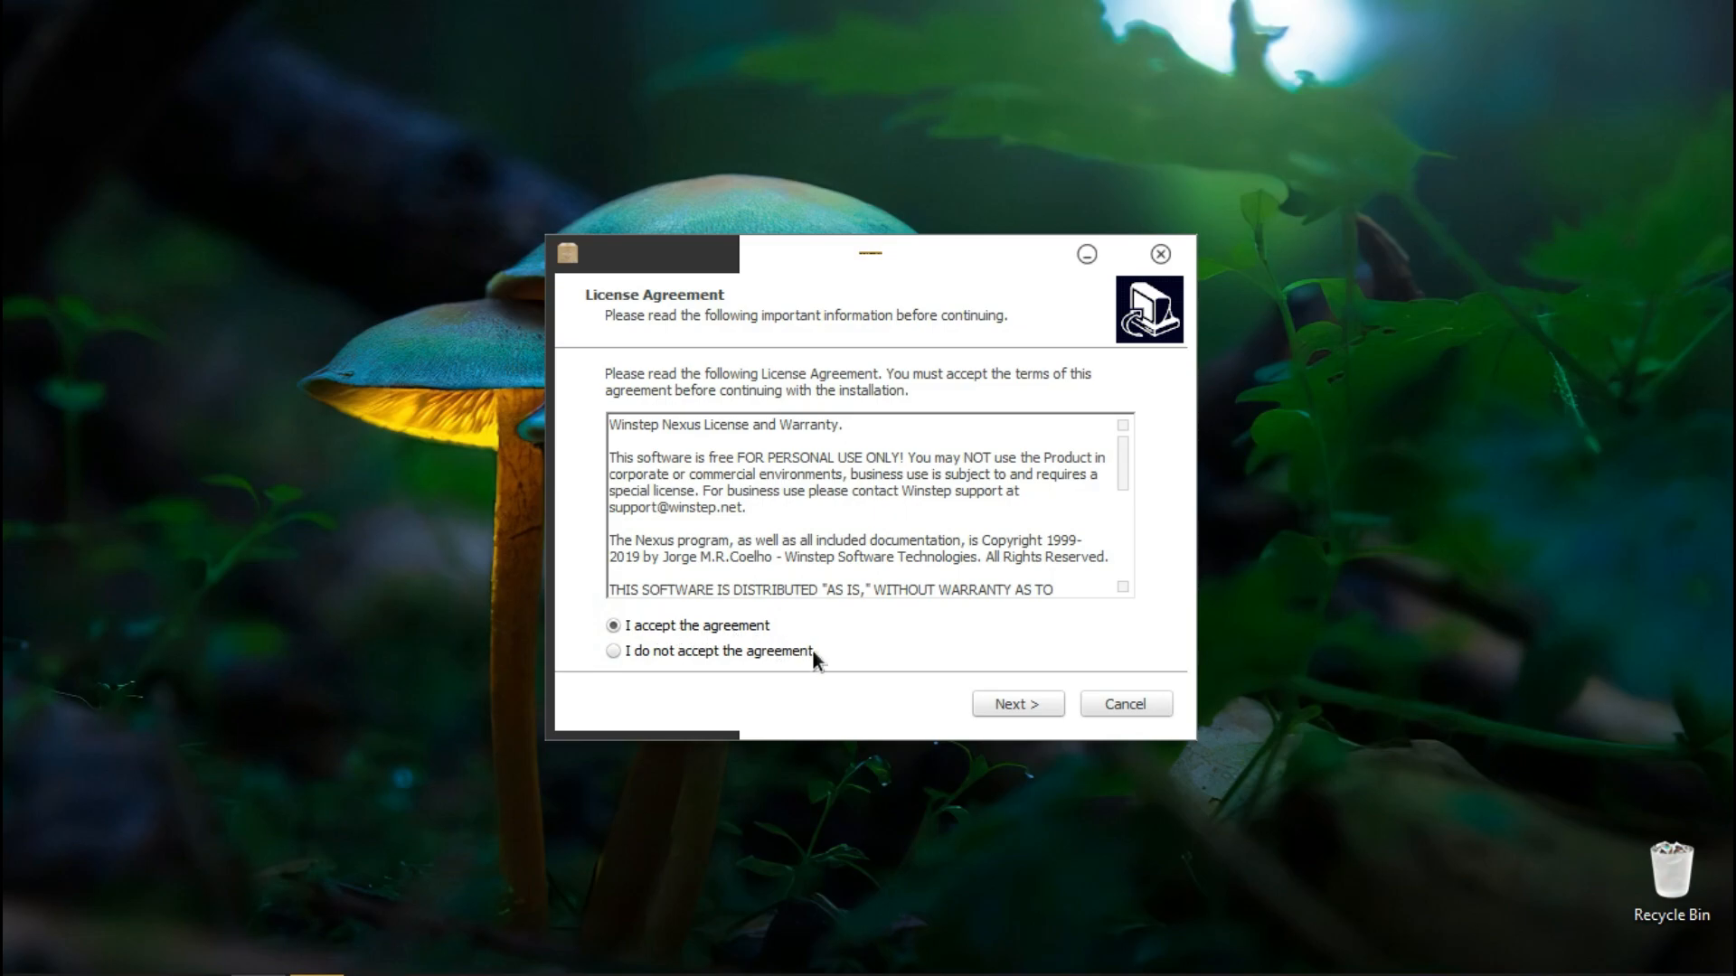
{"action": "left_click", "coordinate": [1003, 698]}
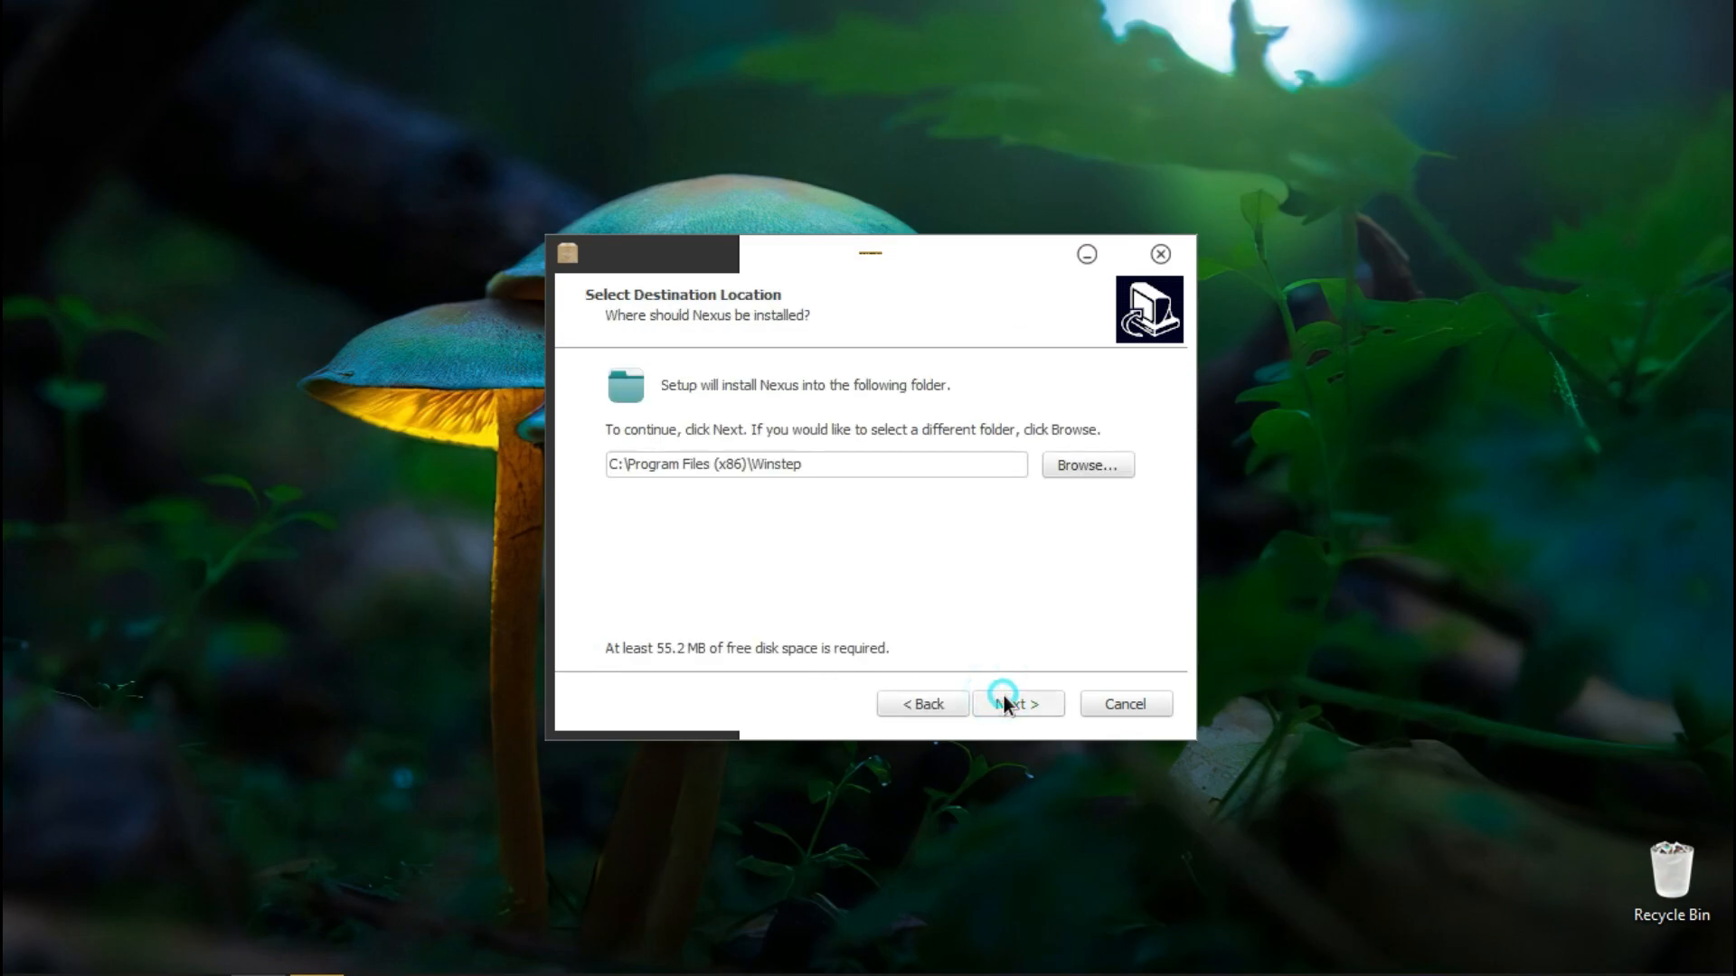
{"action": "left_click", "coordinate": [1003, 698]}
{"action": "left_click", "coordinate": [1003, 698]}
{"action": "left_click", "coordinate": [1003, 698]}
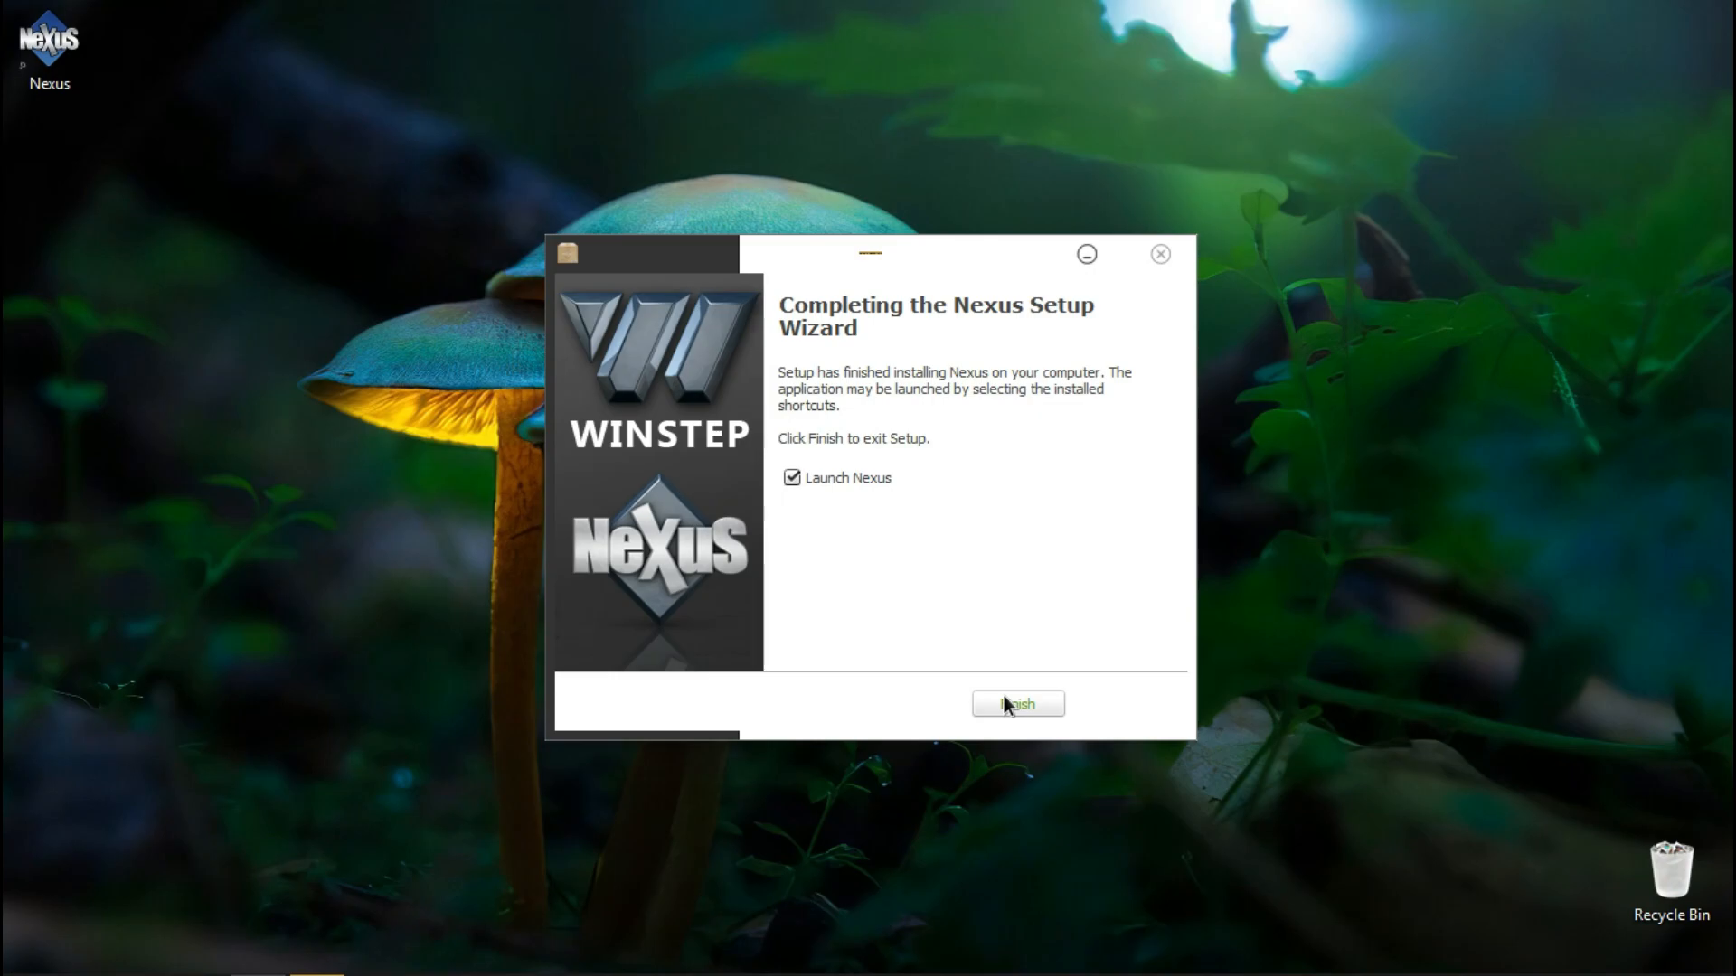
{"action": "left_click", "coordinate": [1003, 698]}
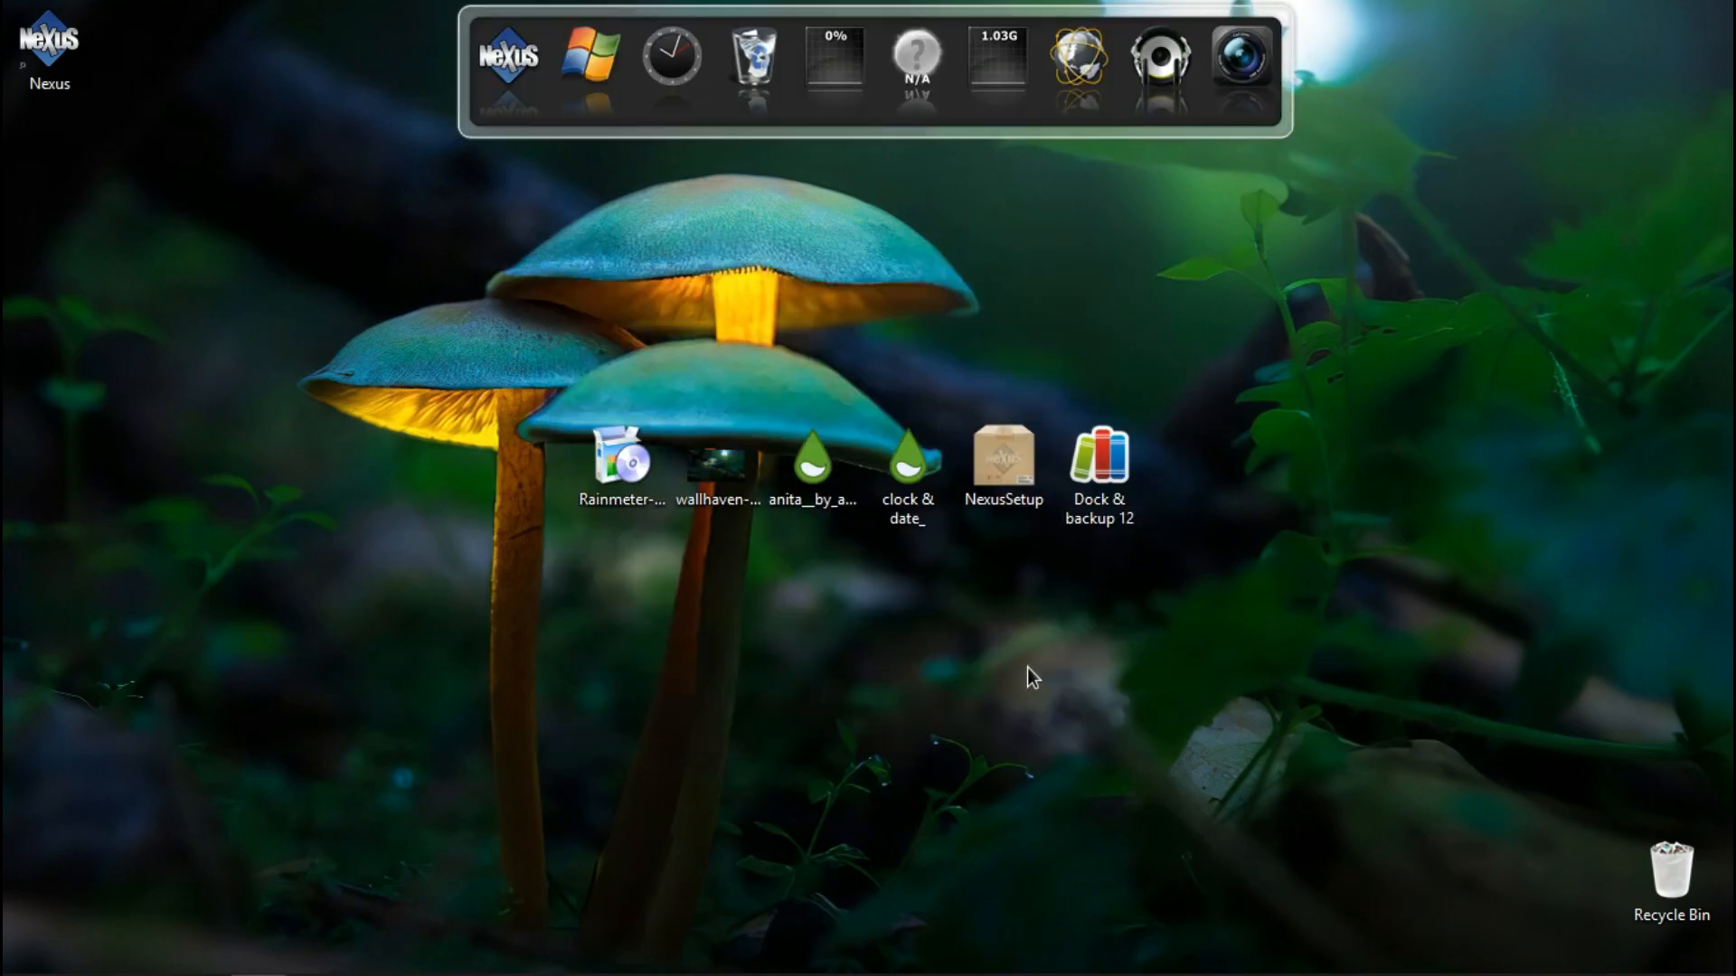
Step: Extract the Dock & backup 12 archive into a desktop folder of the same name
{"action": "right_click", "coordinate": [1092, 484]}
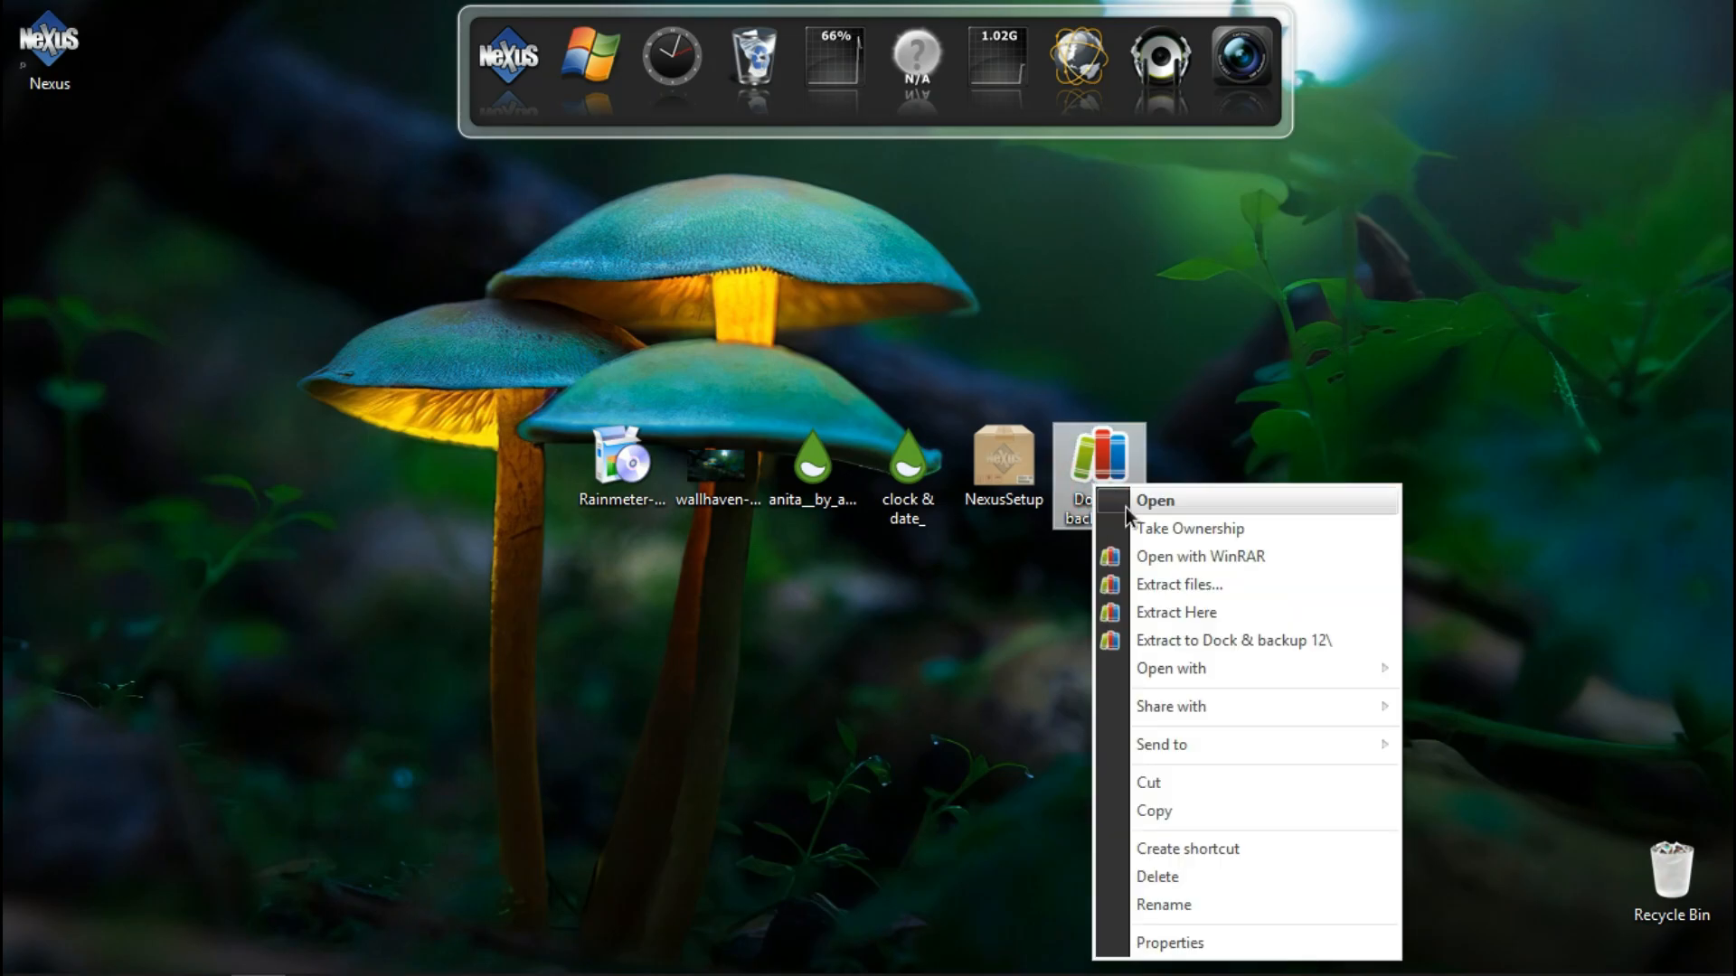
{"action": "left_click", "coordinate": [1147, 587]}
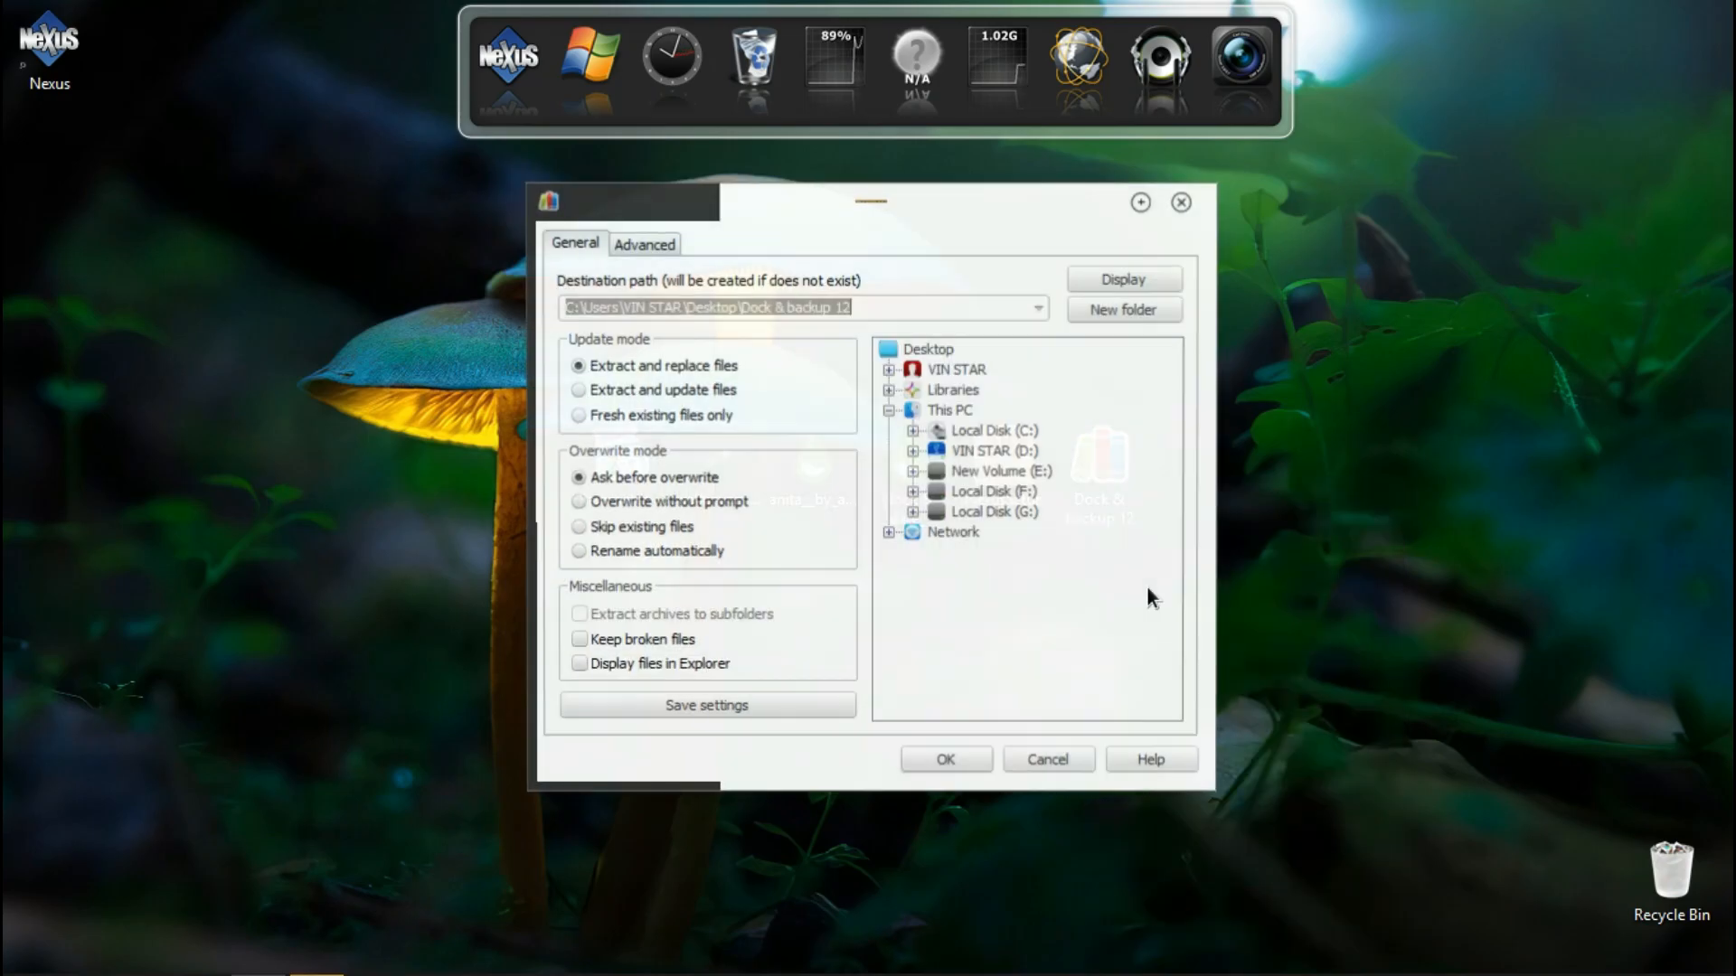
{"action": "left_click", "coordinate": [960, 761]}
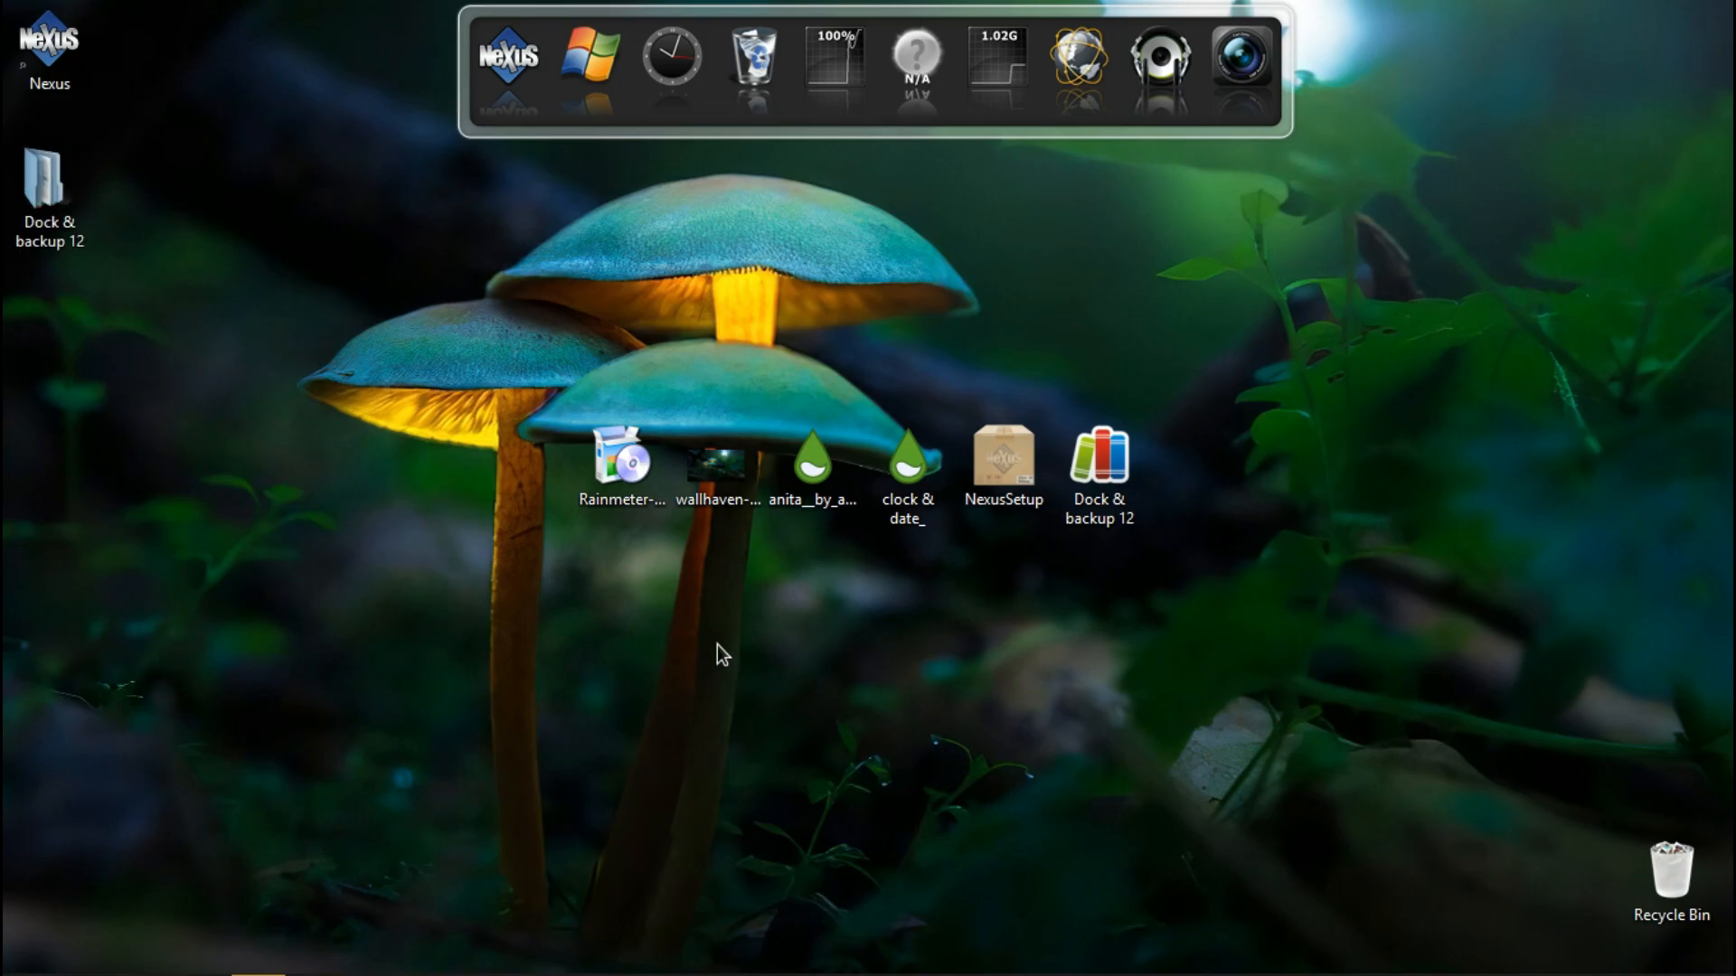
Step: Move the White Dock Icons folder from the extracted Dock & backup 12 folder to the root of Local Disk (C:)
{"action": "double_click", "coordinate": [43, 192]}
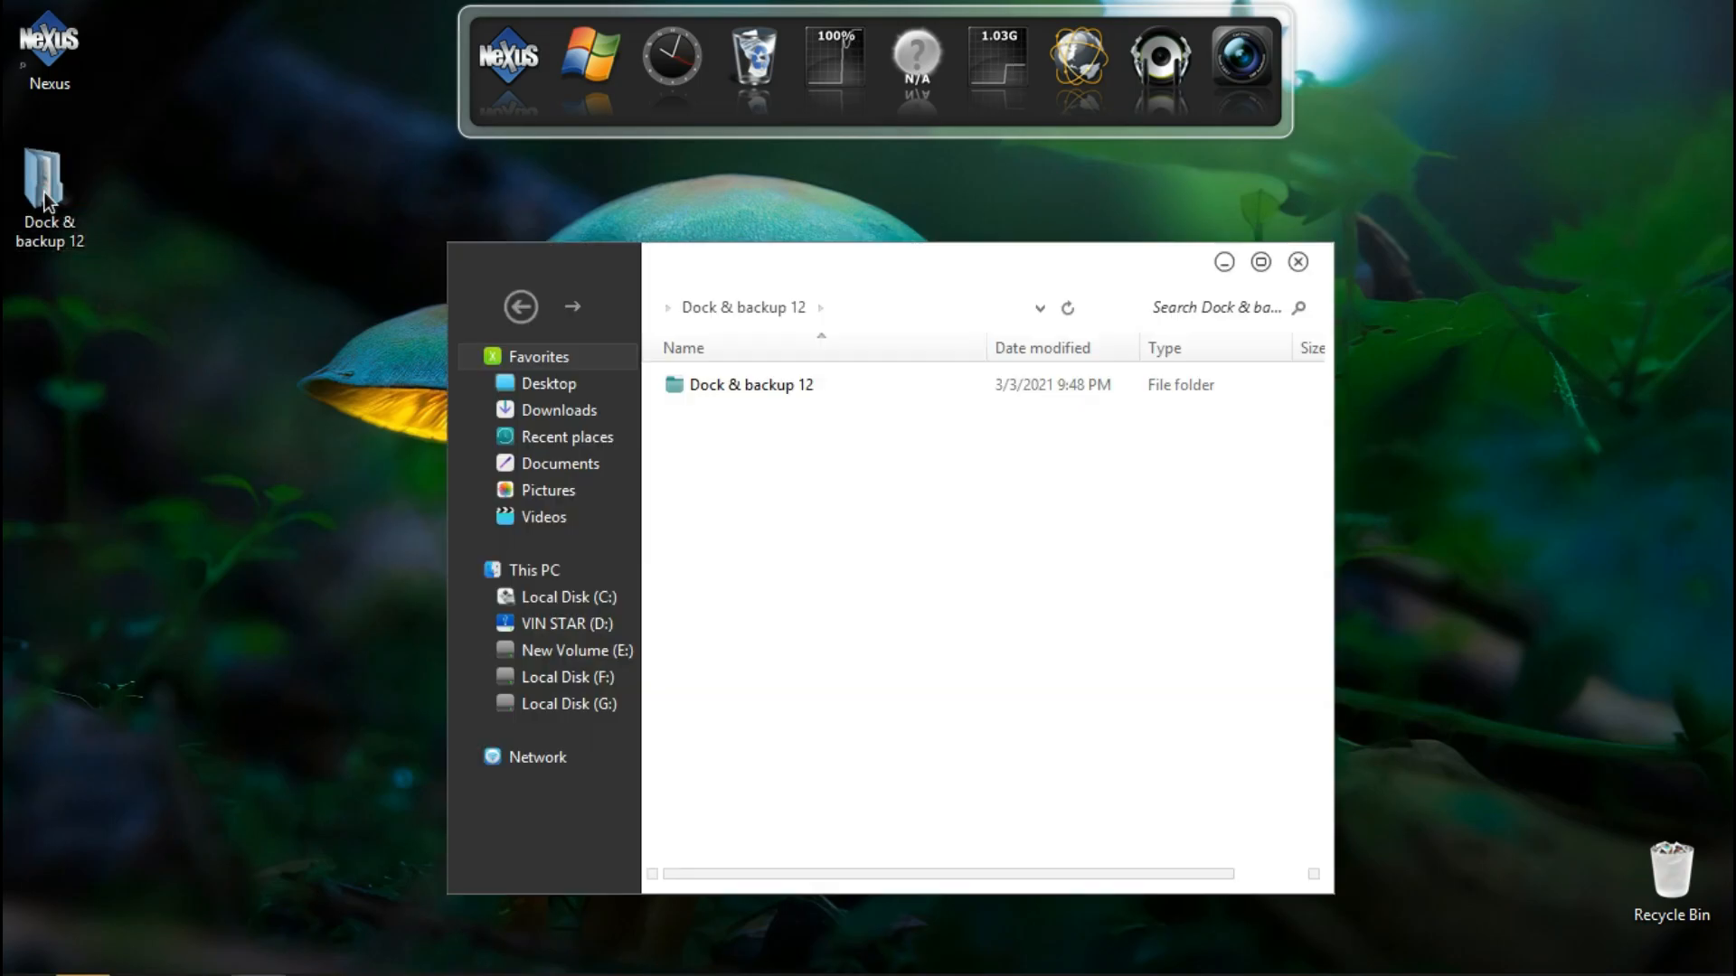
{"action": "double_click", "coordinate": [714, 395]}
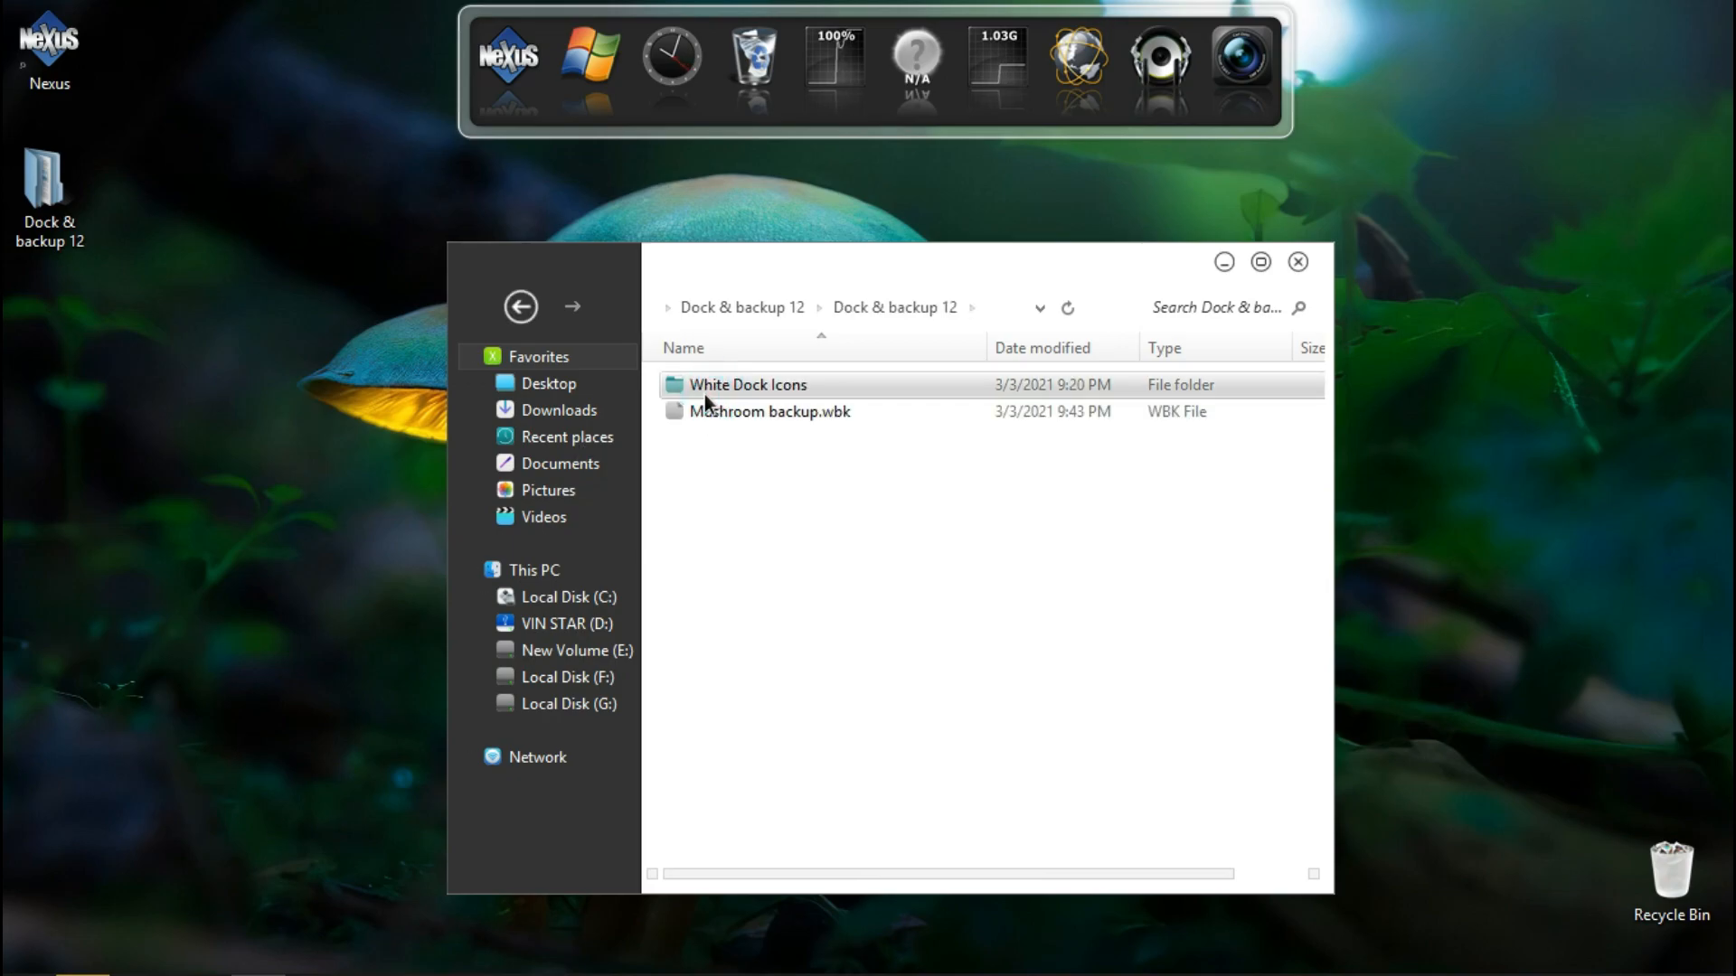
{"action": "right_click", "coordinate": [756, 382]}
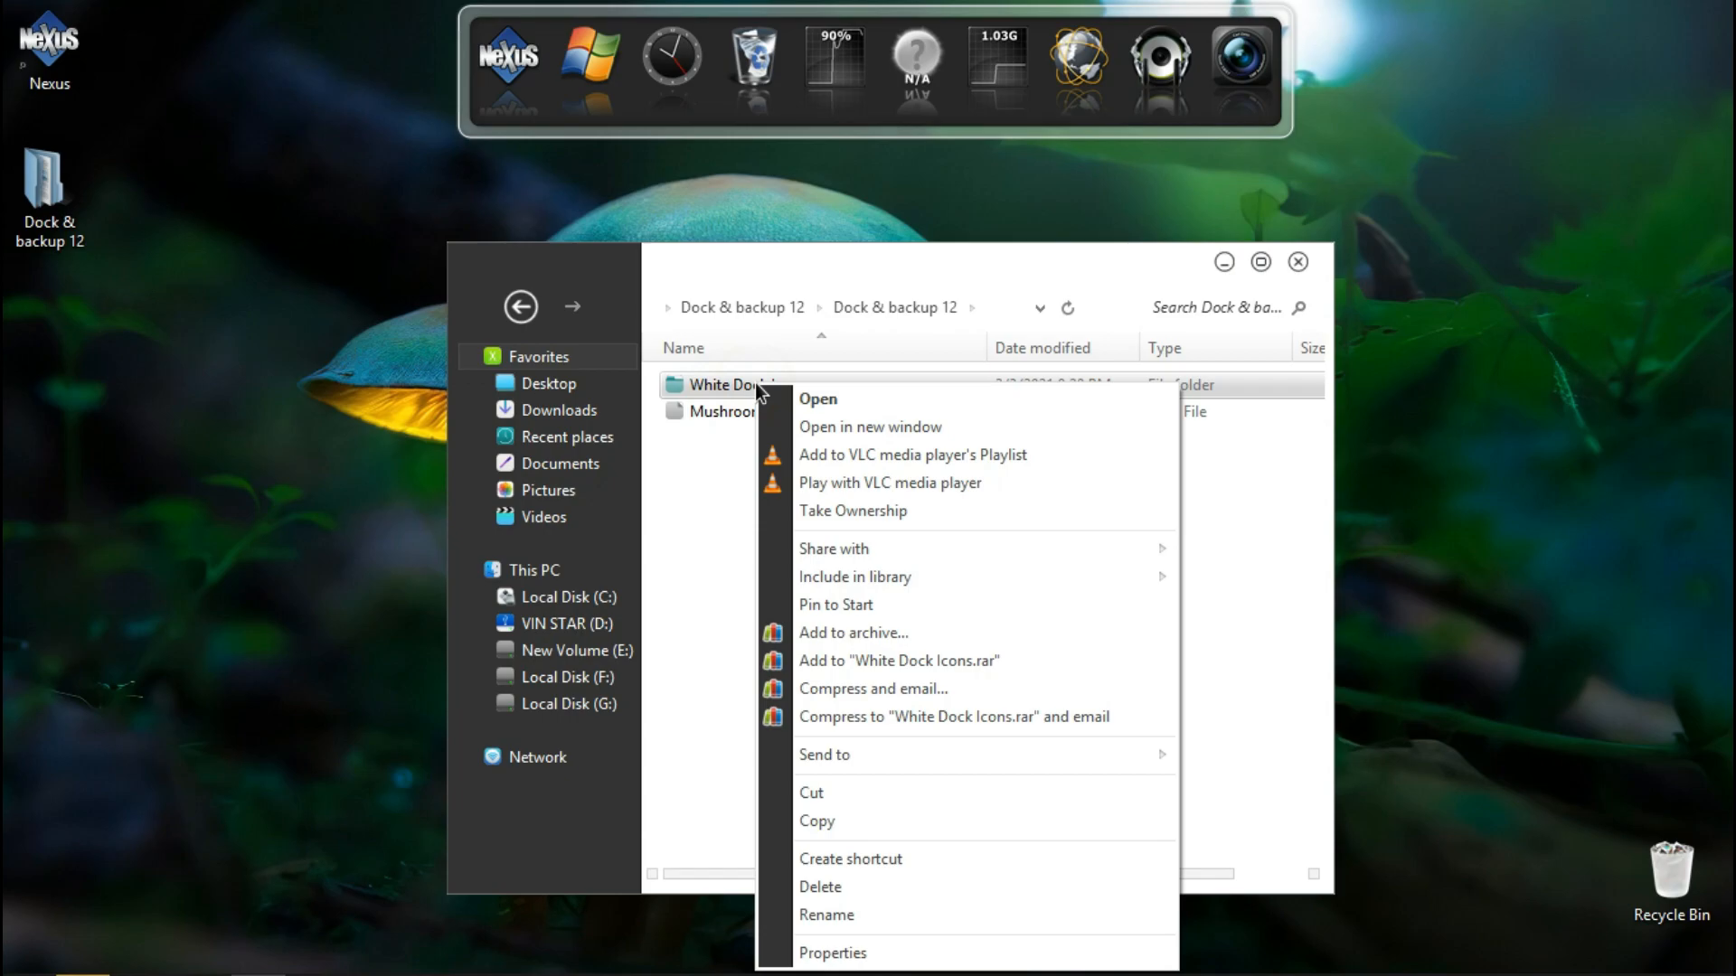
{"action": "left_click", "coordinate": [811, 792]}
{"action": "left_click", "coordinate": [568, 598]}
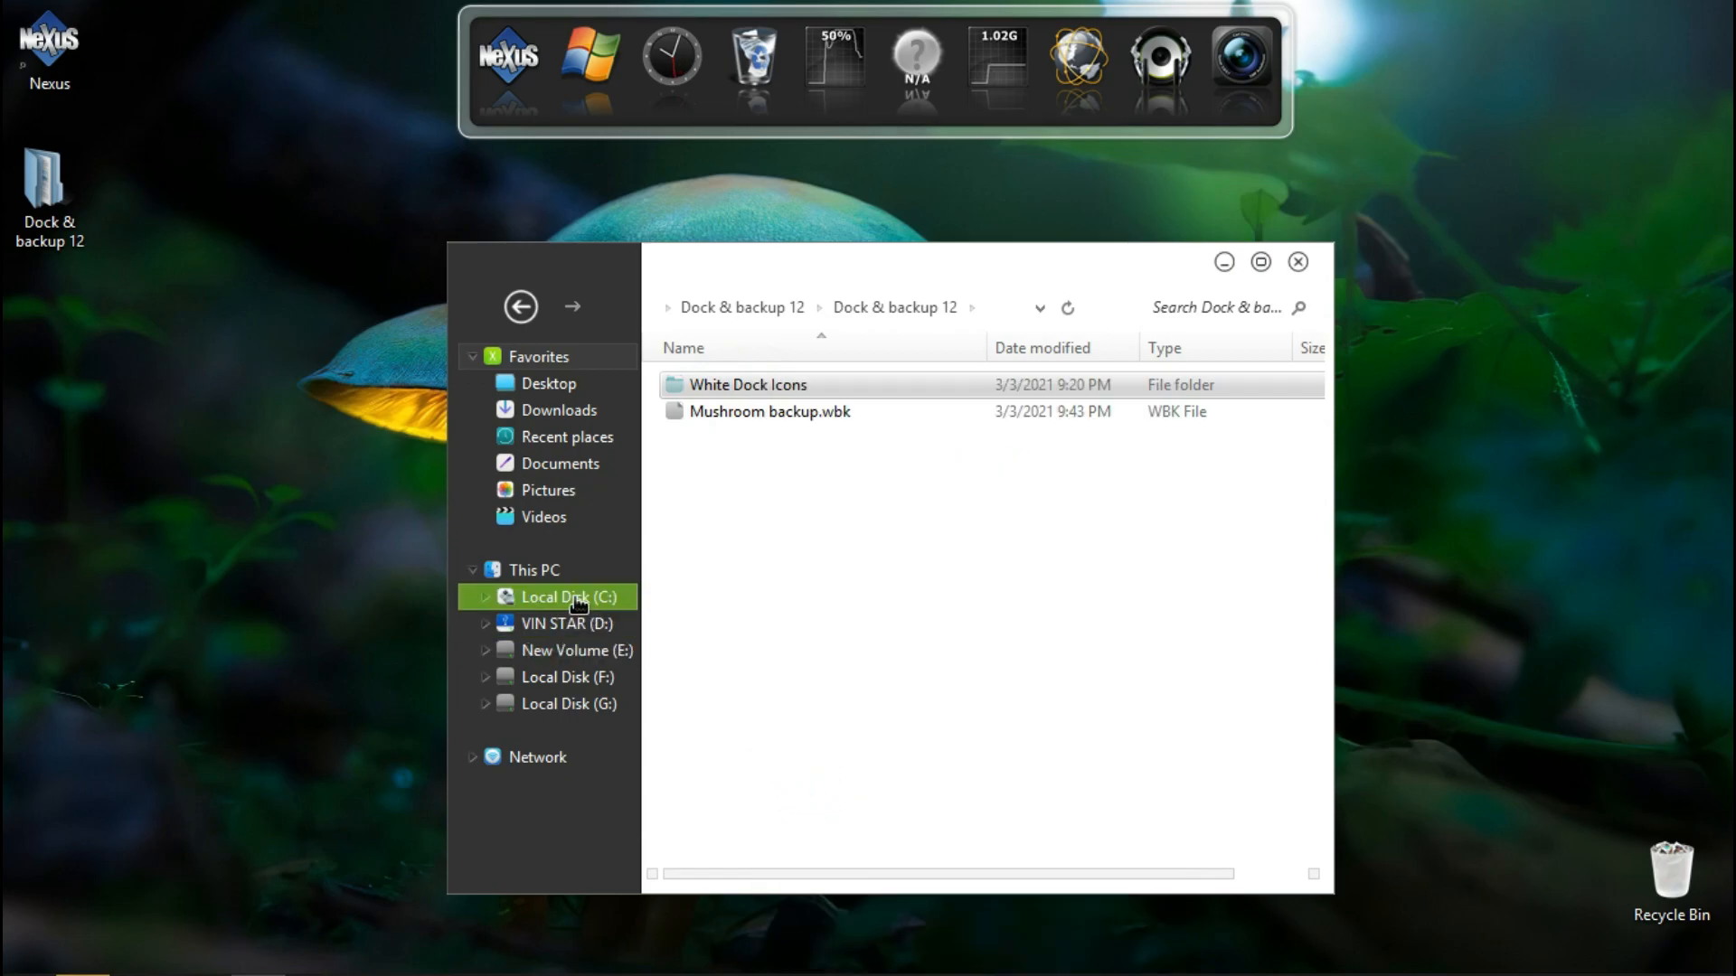
{"action": "left_click", "coordinate": [540, 570]}
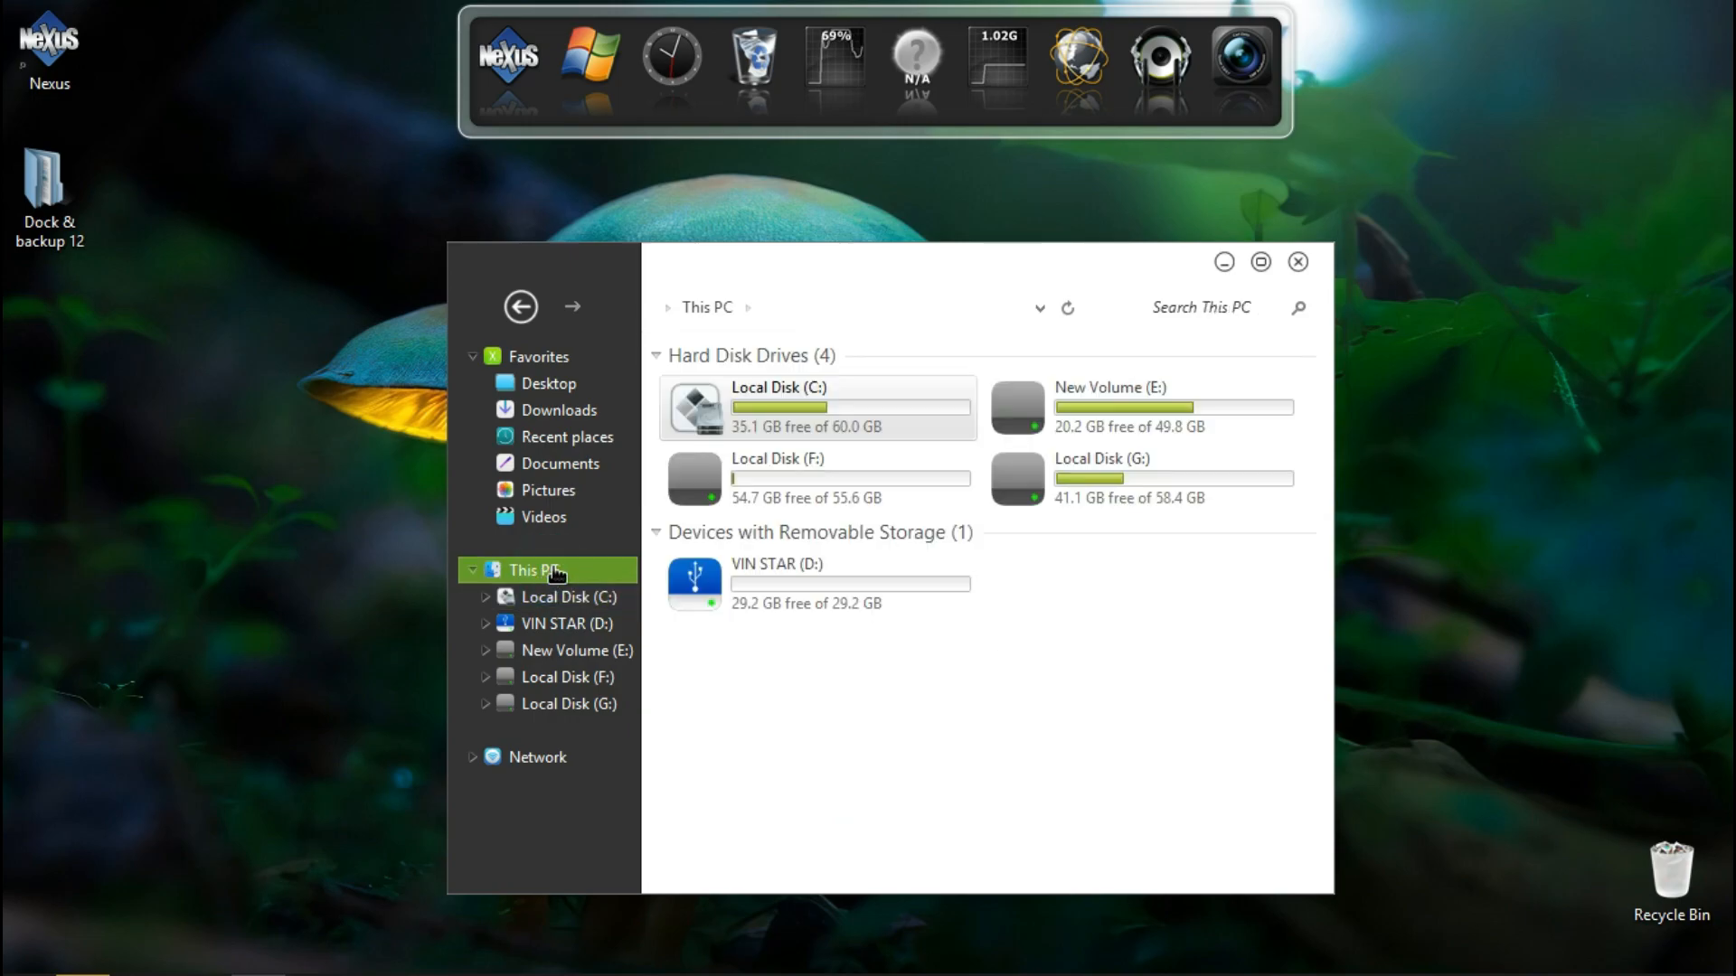
{"action": "double_click", "coordinate": [816, 409]}
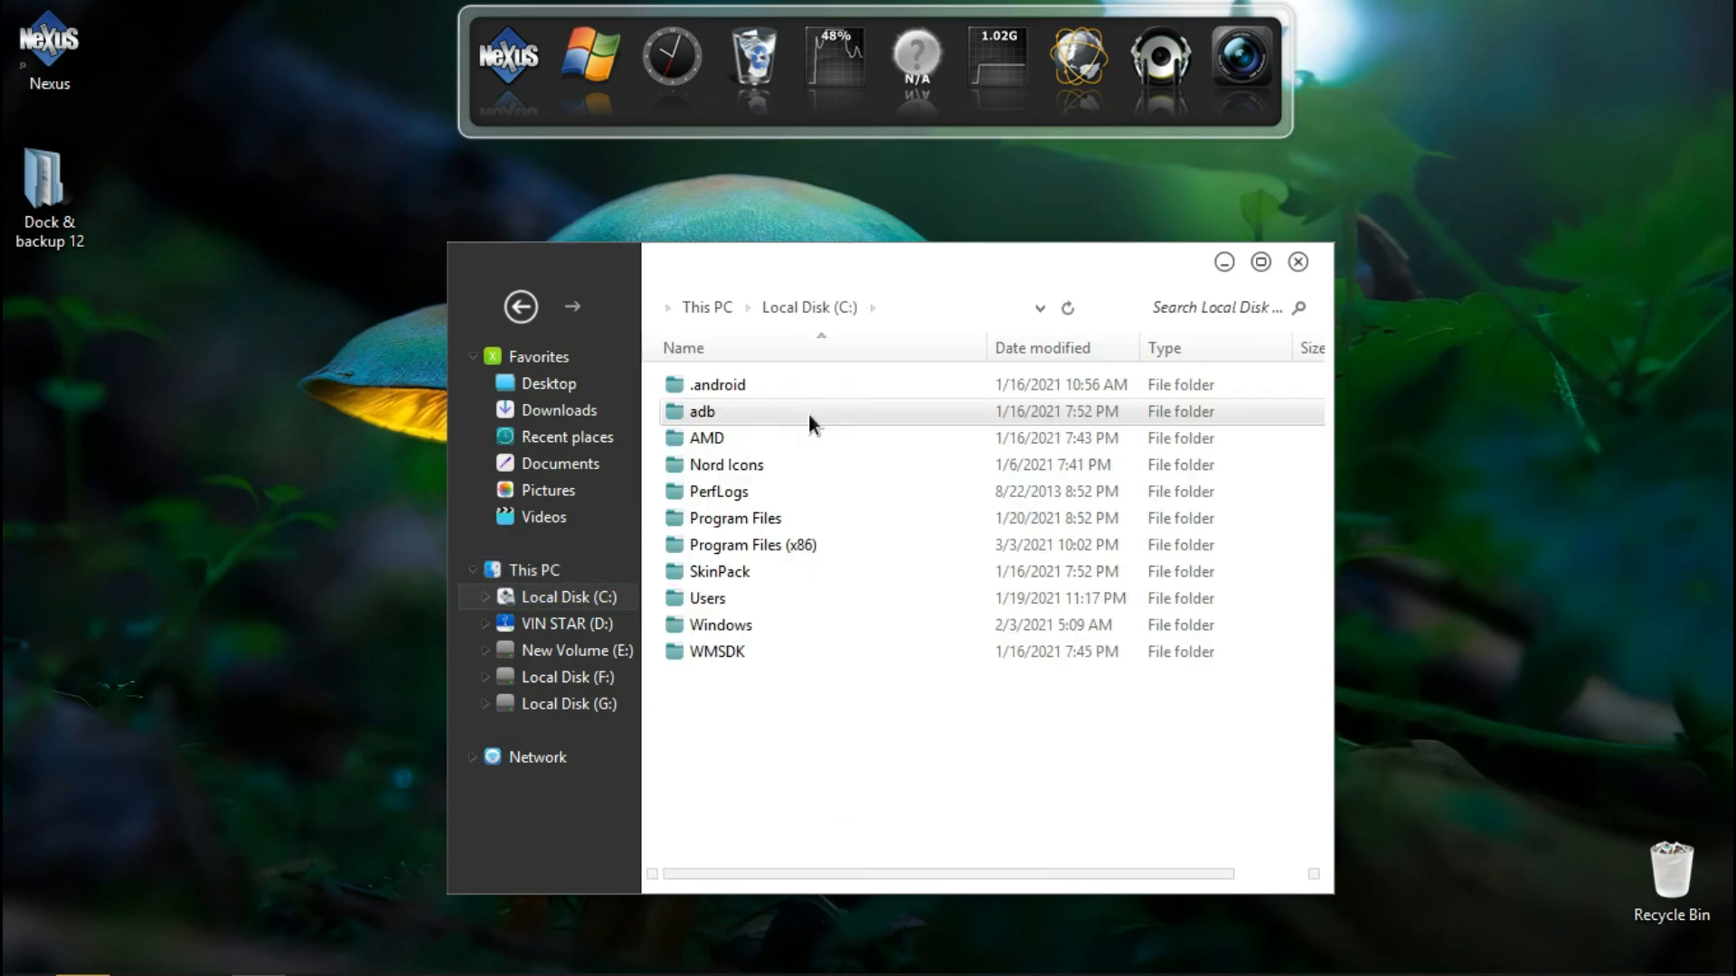
{"action": "right_click", "coordinate": [785, 714]}
{"action": "left_click", "coordinate": [859, 522]}
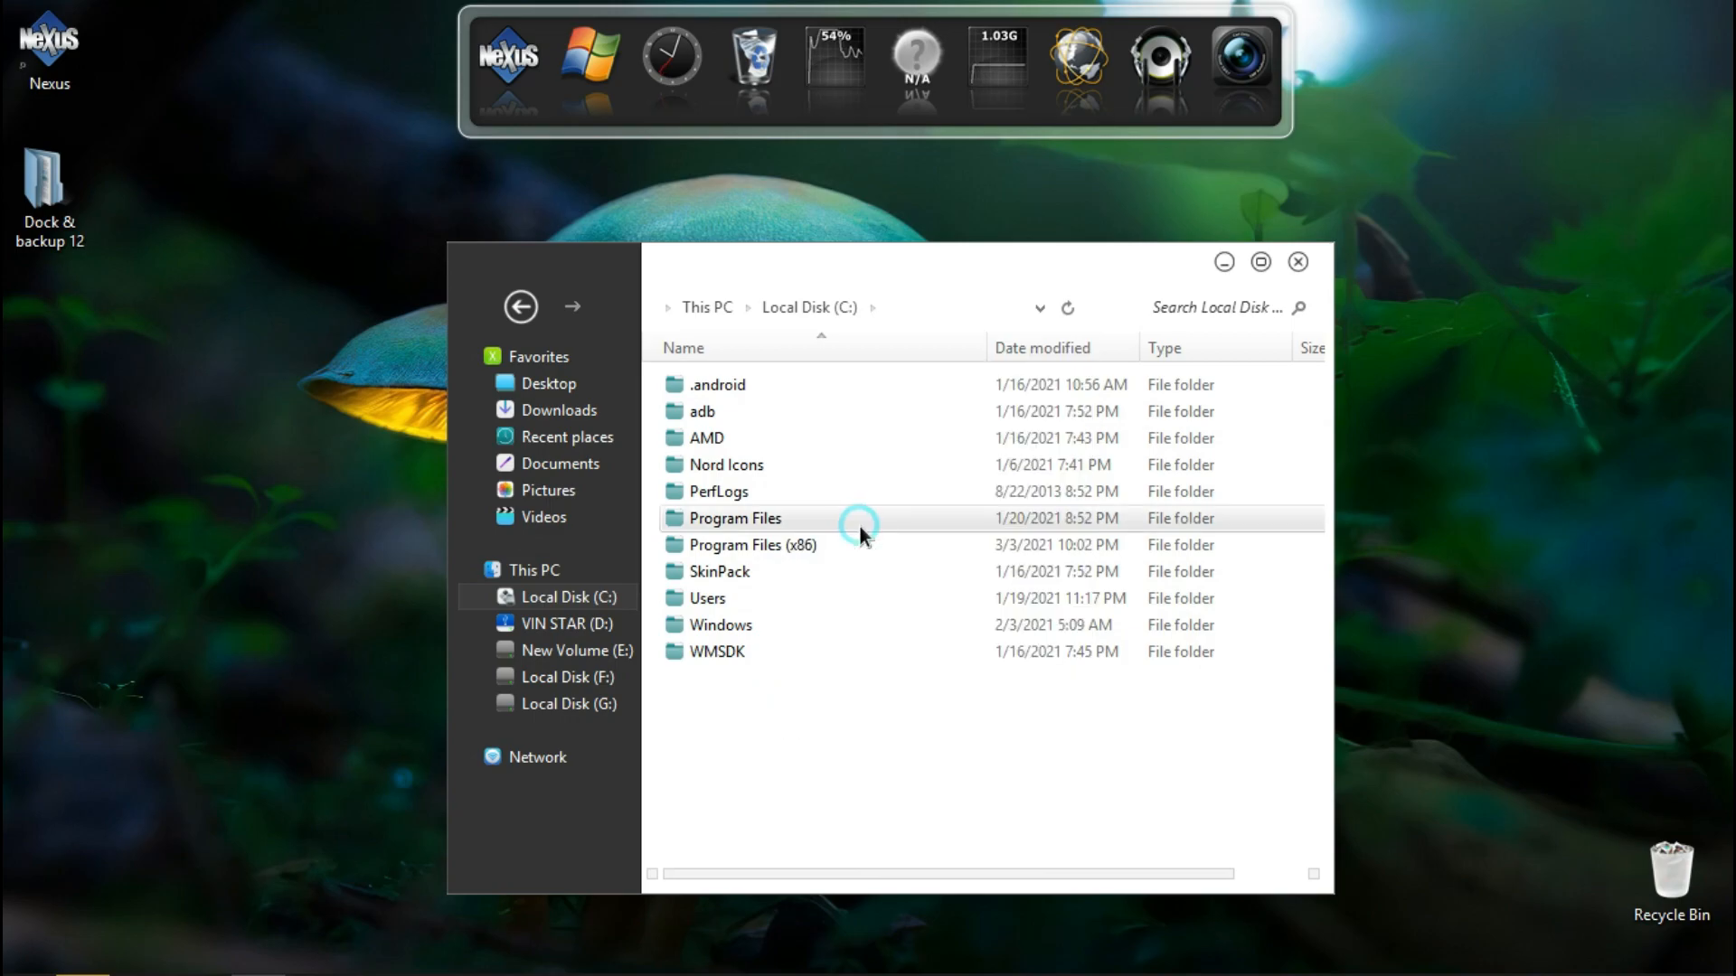
{"action": "left_click", "coordinate": [1297, 260]}
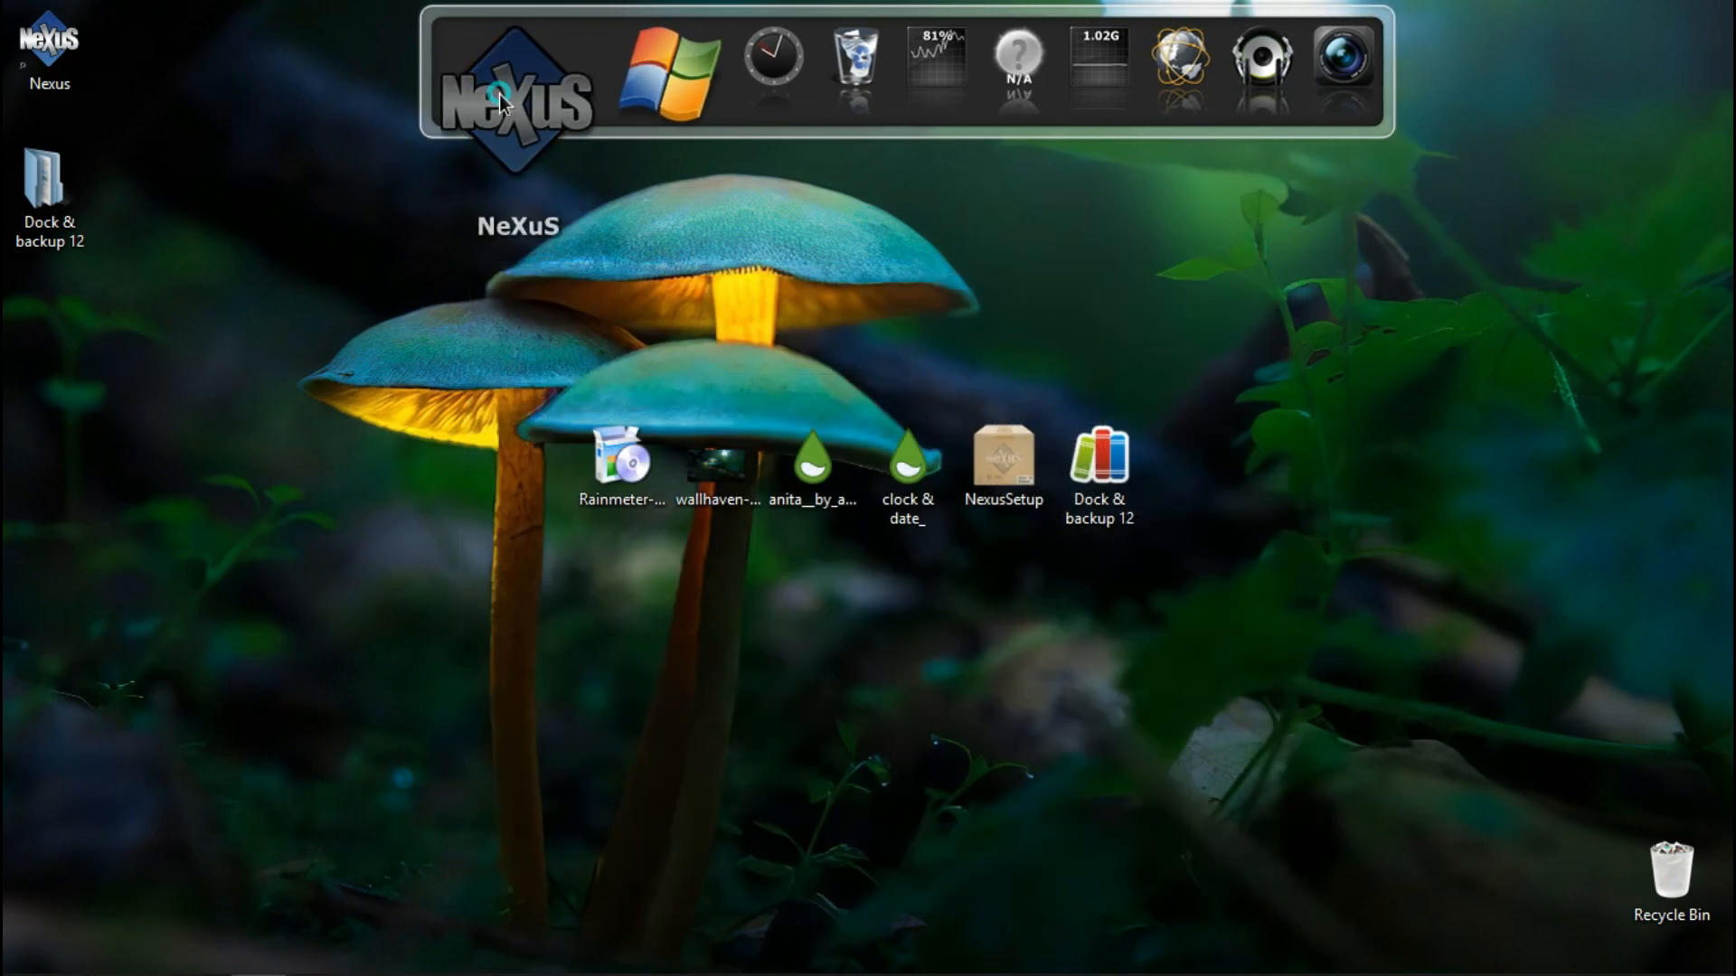
Step: Restore the Nexus dock configuration from the backup file in the desktop's Dock & backup 12 folder and accept the preferences
{"action": "left_click", "coordinate": [502, 104]}
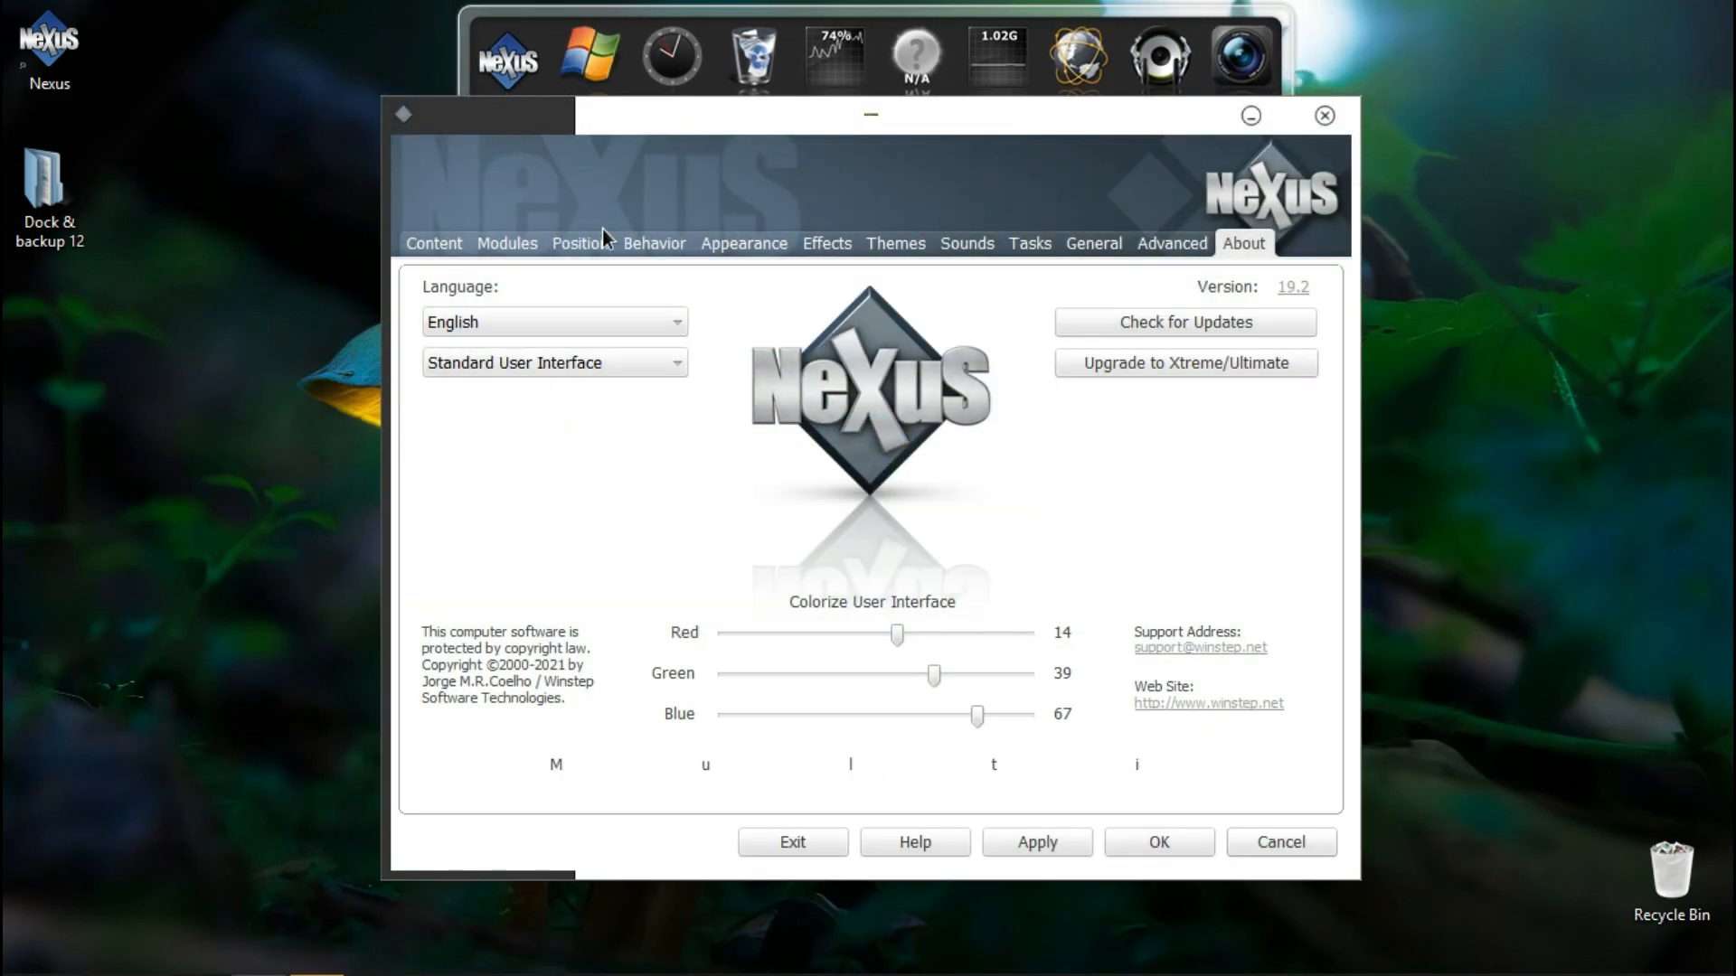
{"action": "left_click", "coordinate": [1163, 248]}
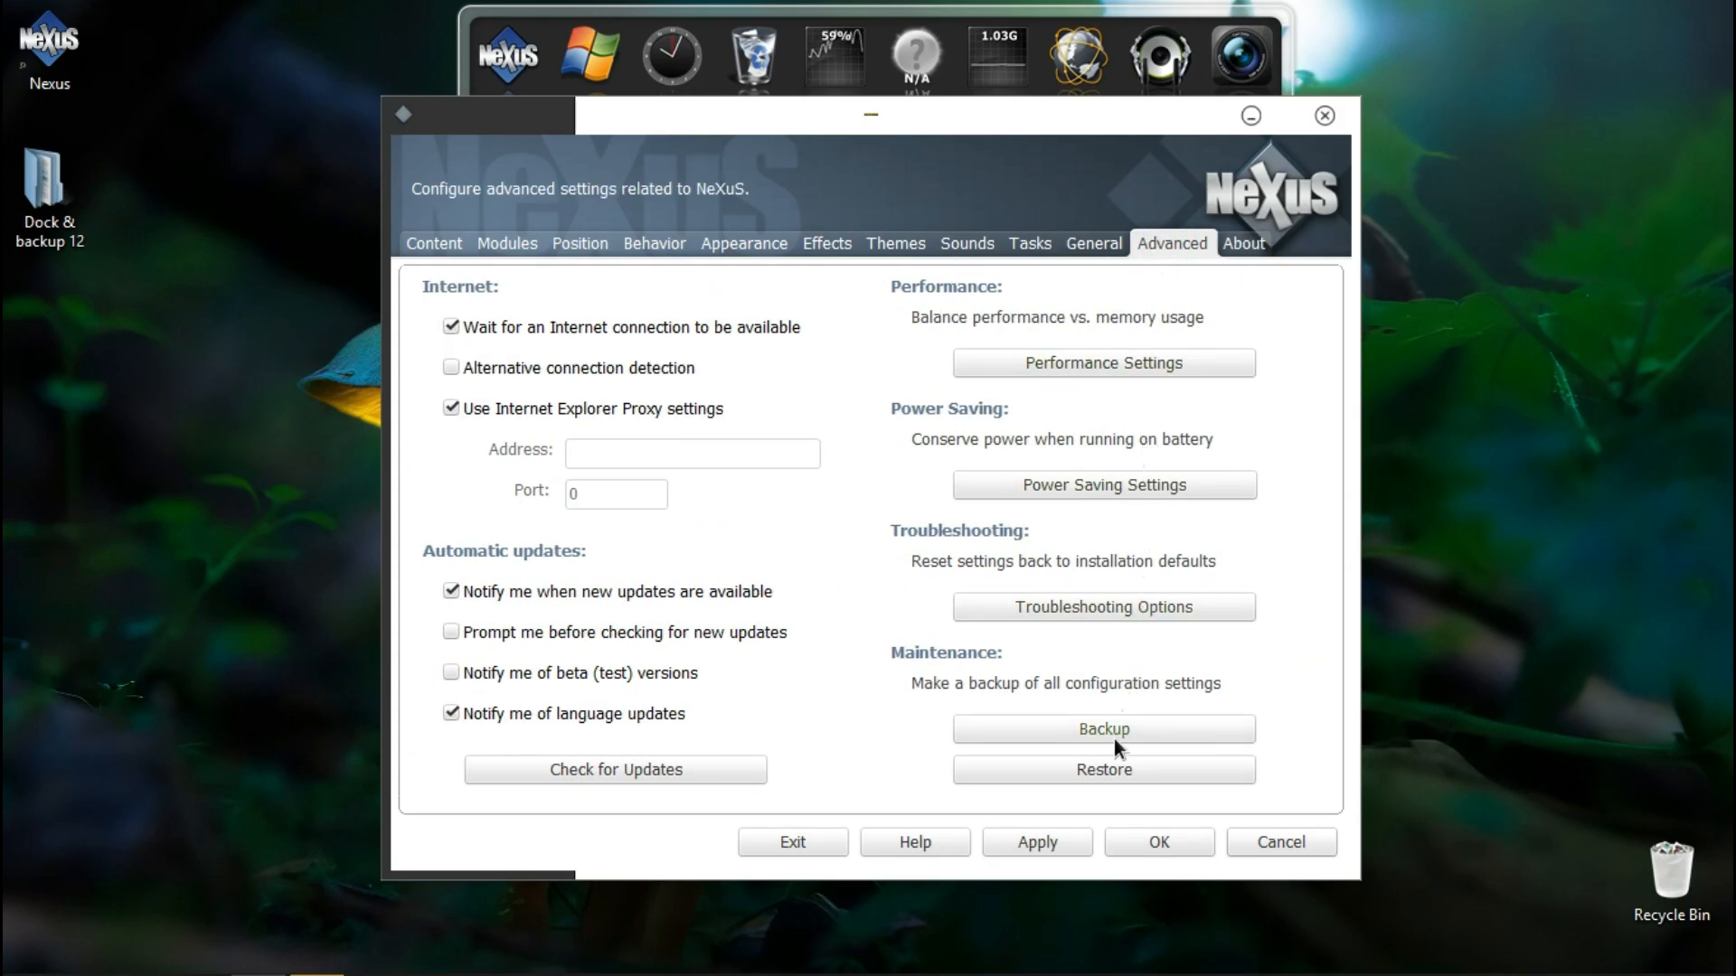
{"action": "left_click", "coordinate": [1083, 772]}
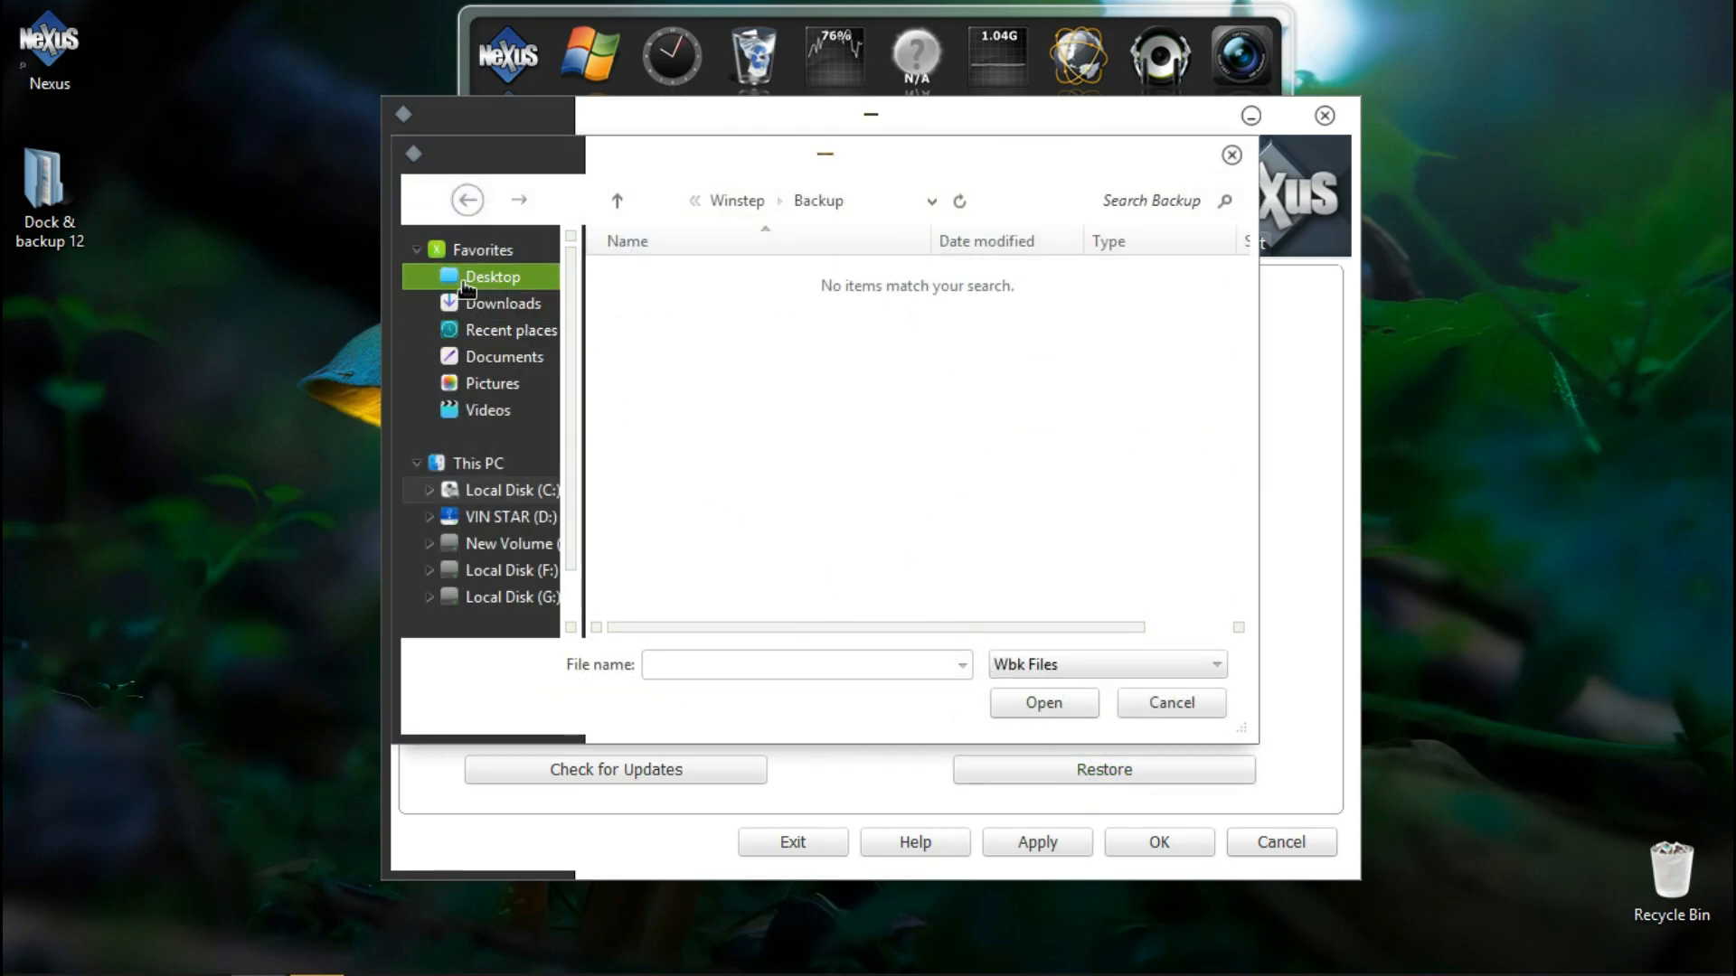
{"action": "left_click", "coordinate": [511, 279]}
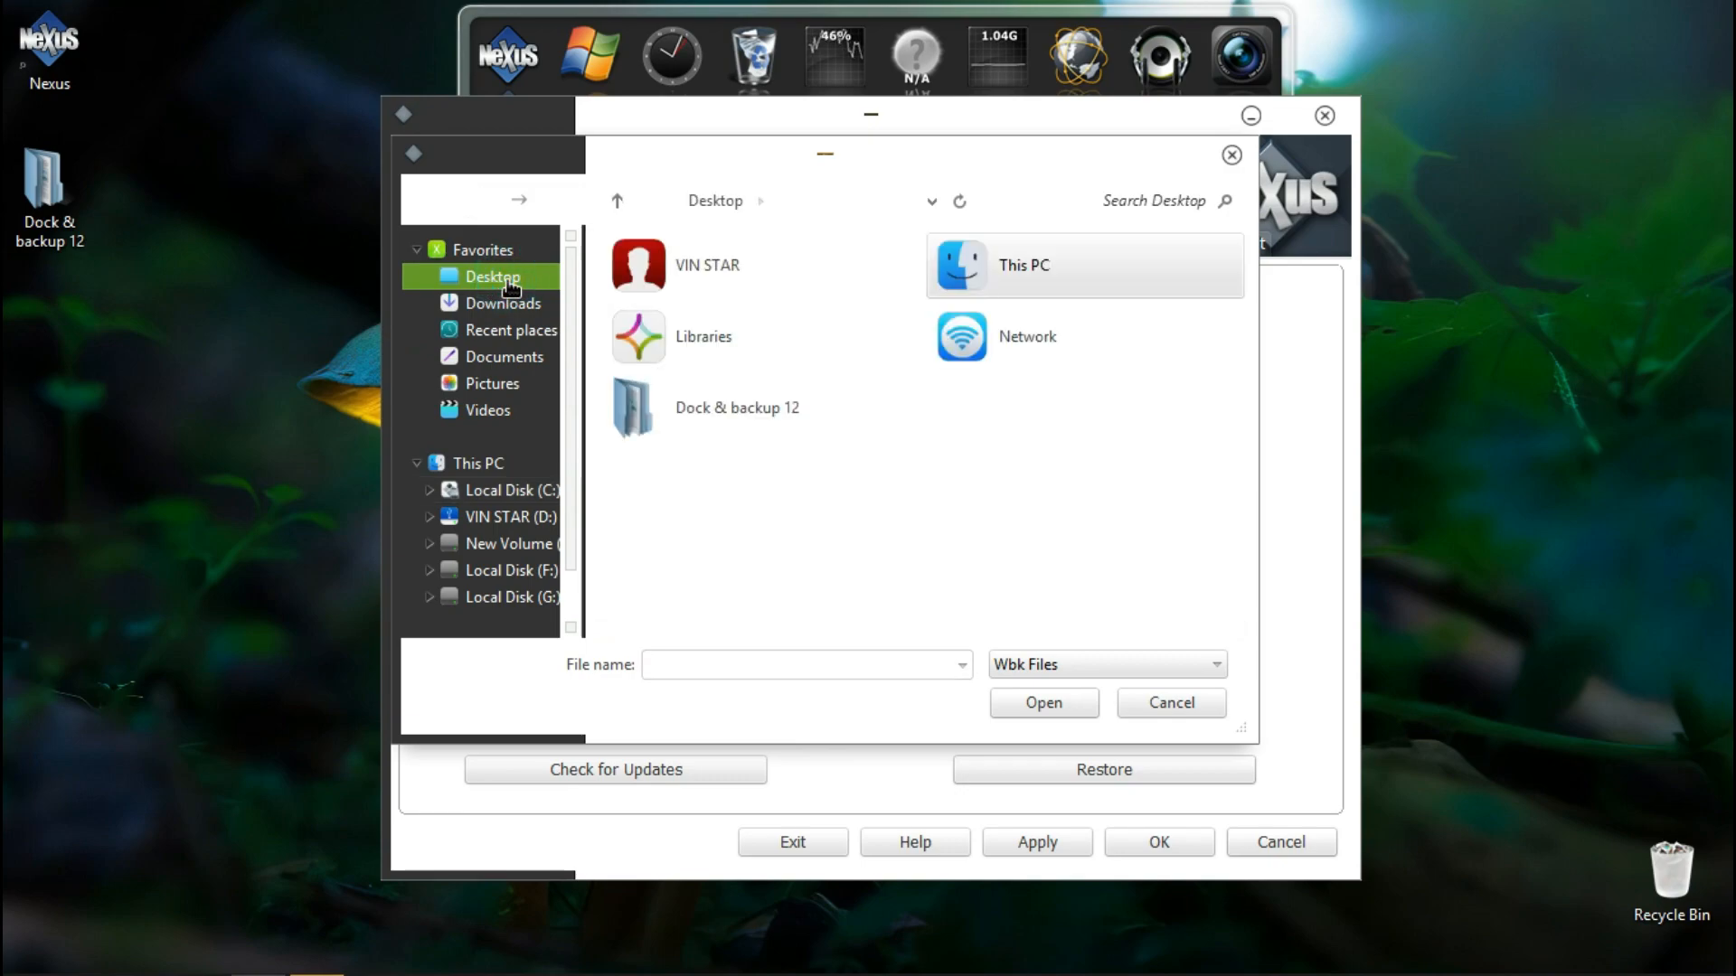
{"action": "double_click", "coordinate": [693, 421]}
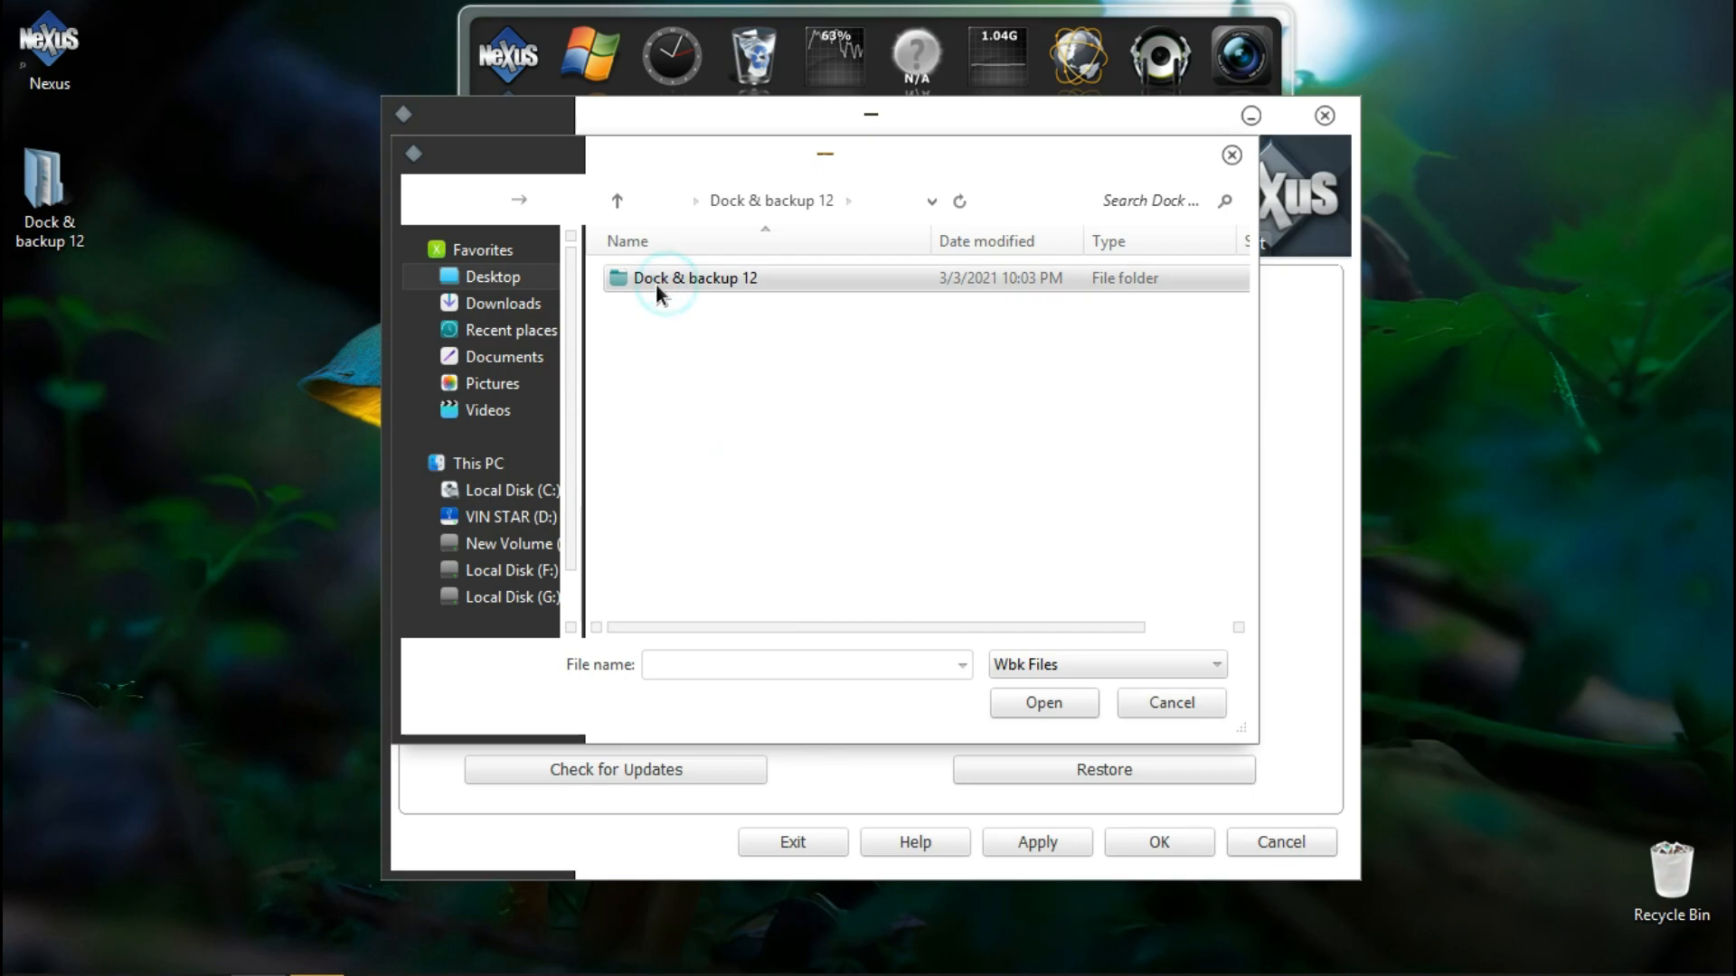
{"action": "double_click", "coordinate": [680, 281]}
{"action": "left_click", "coordinate": [680, 280]}
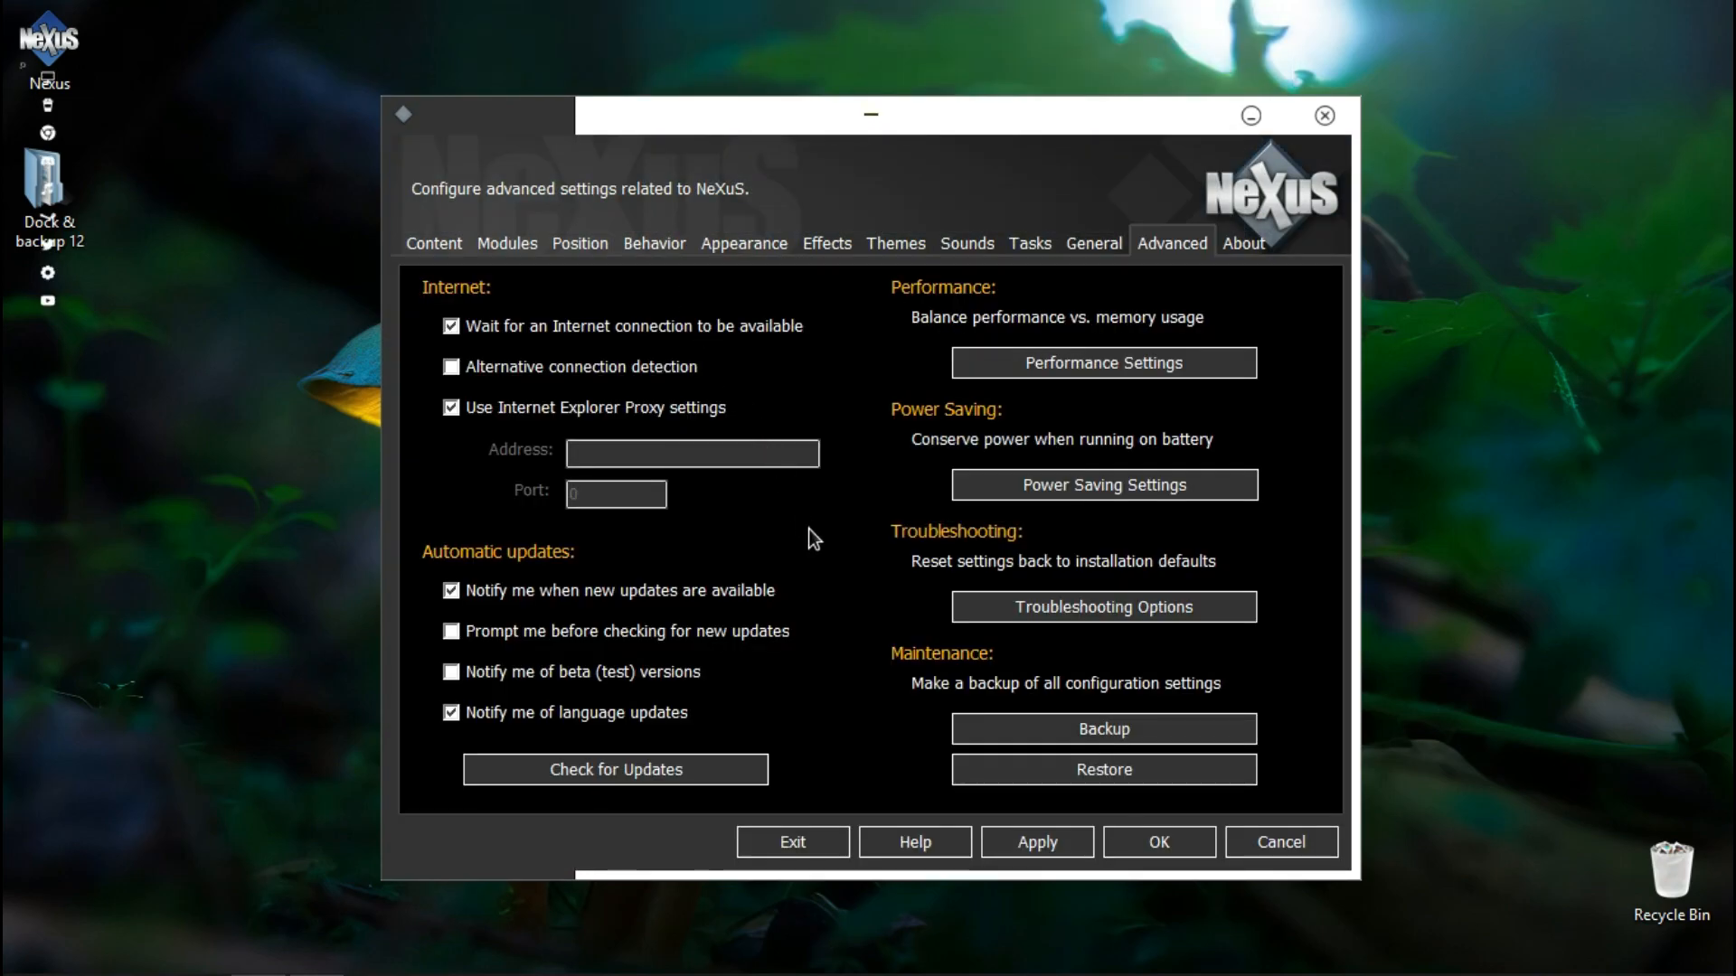
{"action": "left_click", "coordinate": [1127, 839]}
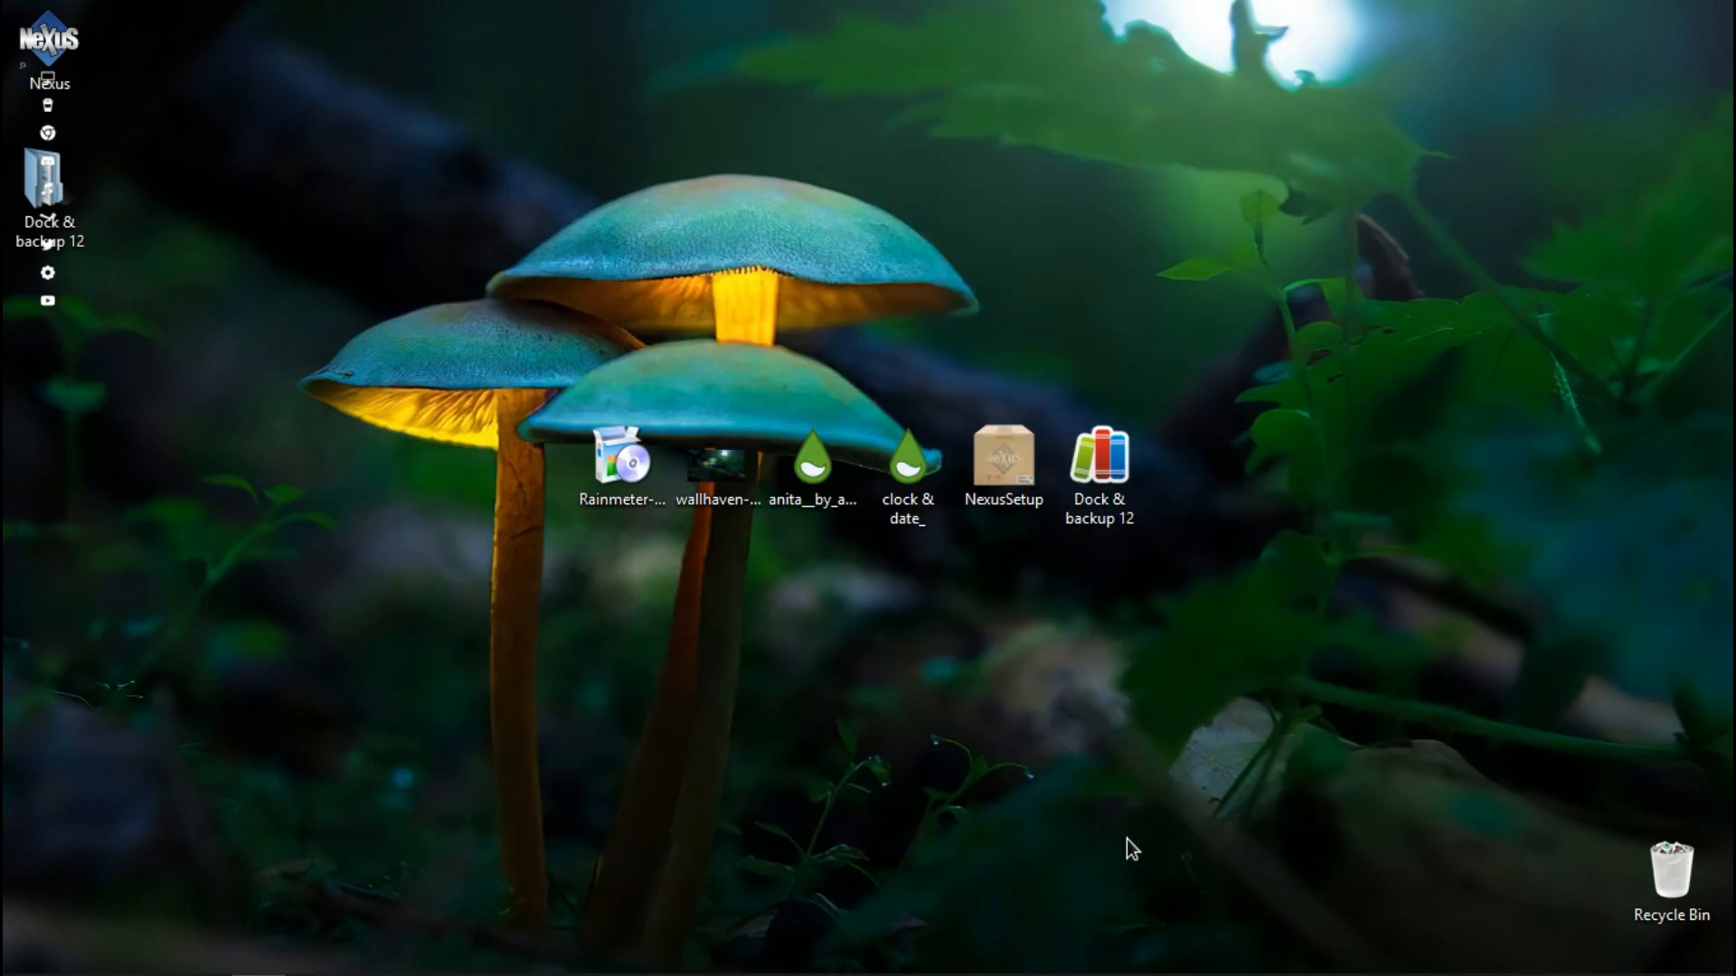
Step: Hide all the desktop icons
{"action": "right_click", "coordinate": [1126, 839]}
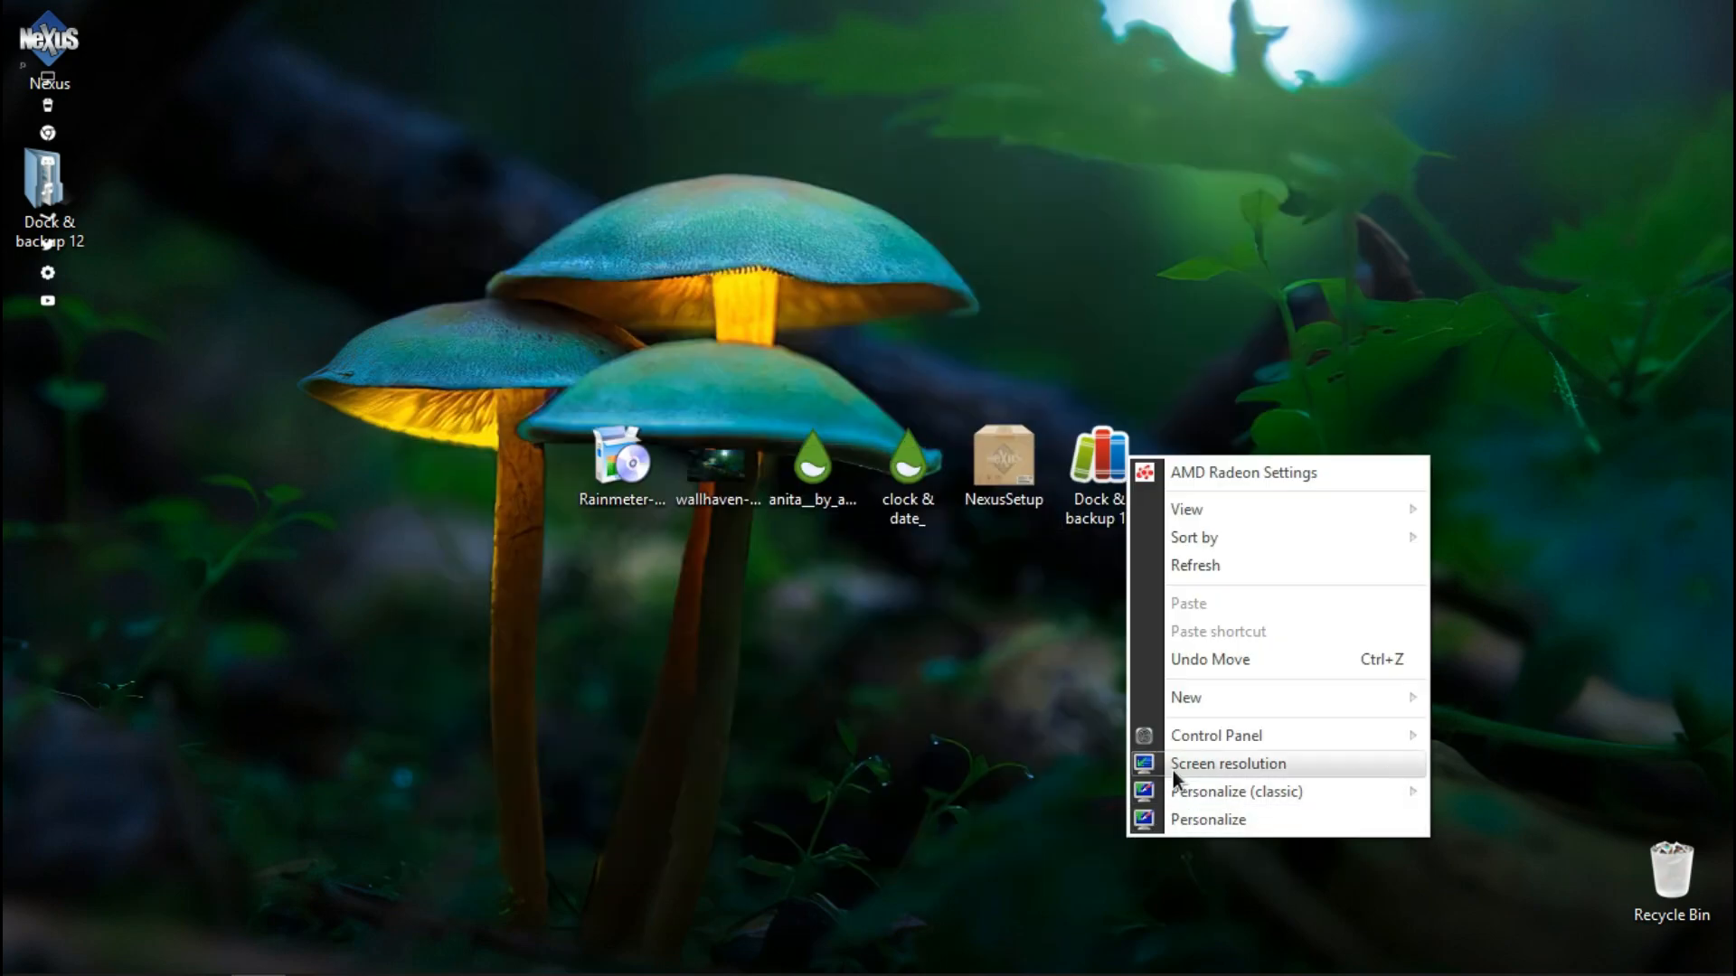
{"action": "mouse_move", "coordinate": [1221, 506]}
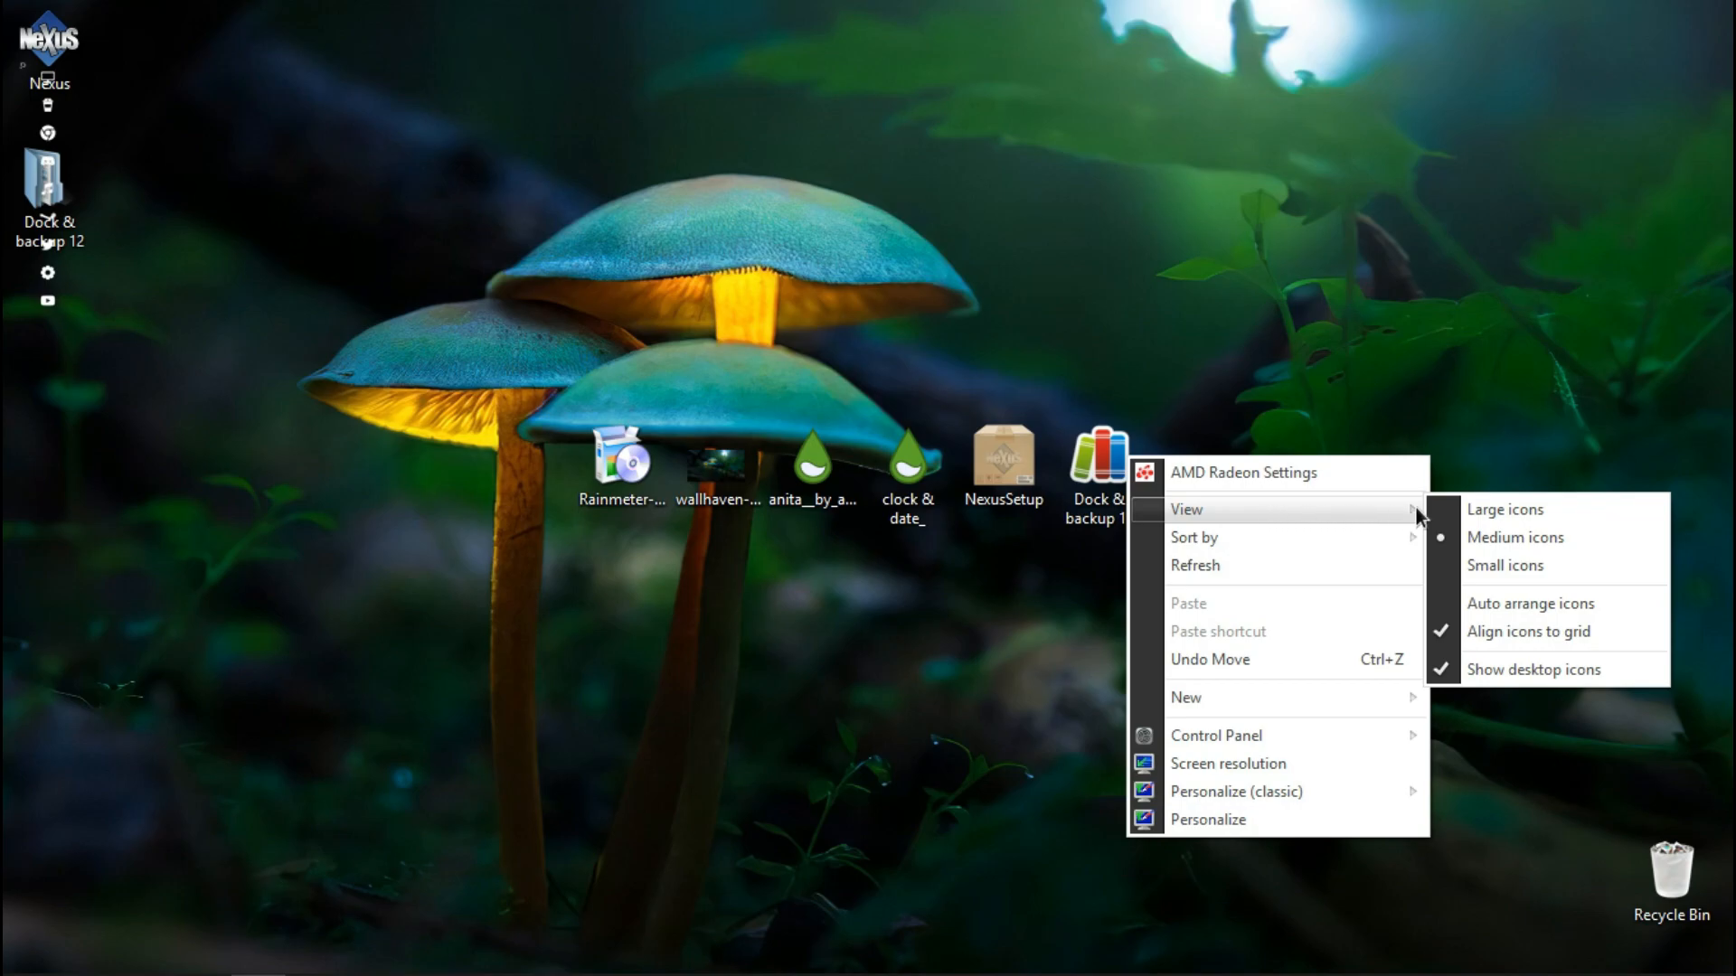
{"action": "left_click", "coordinate": [1456, 668]}
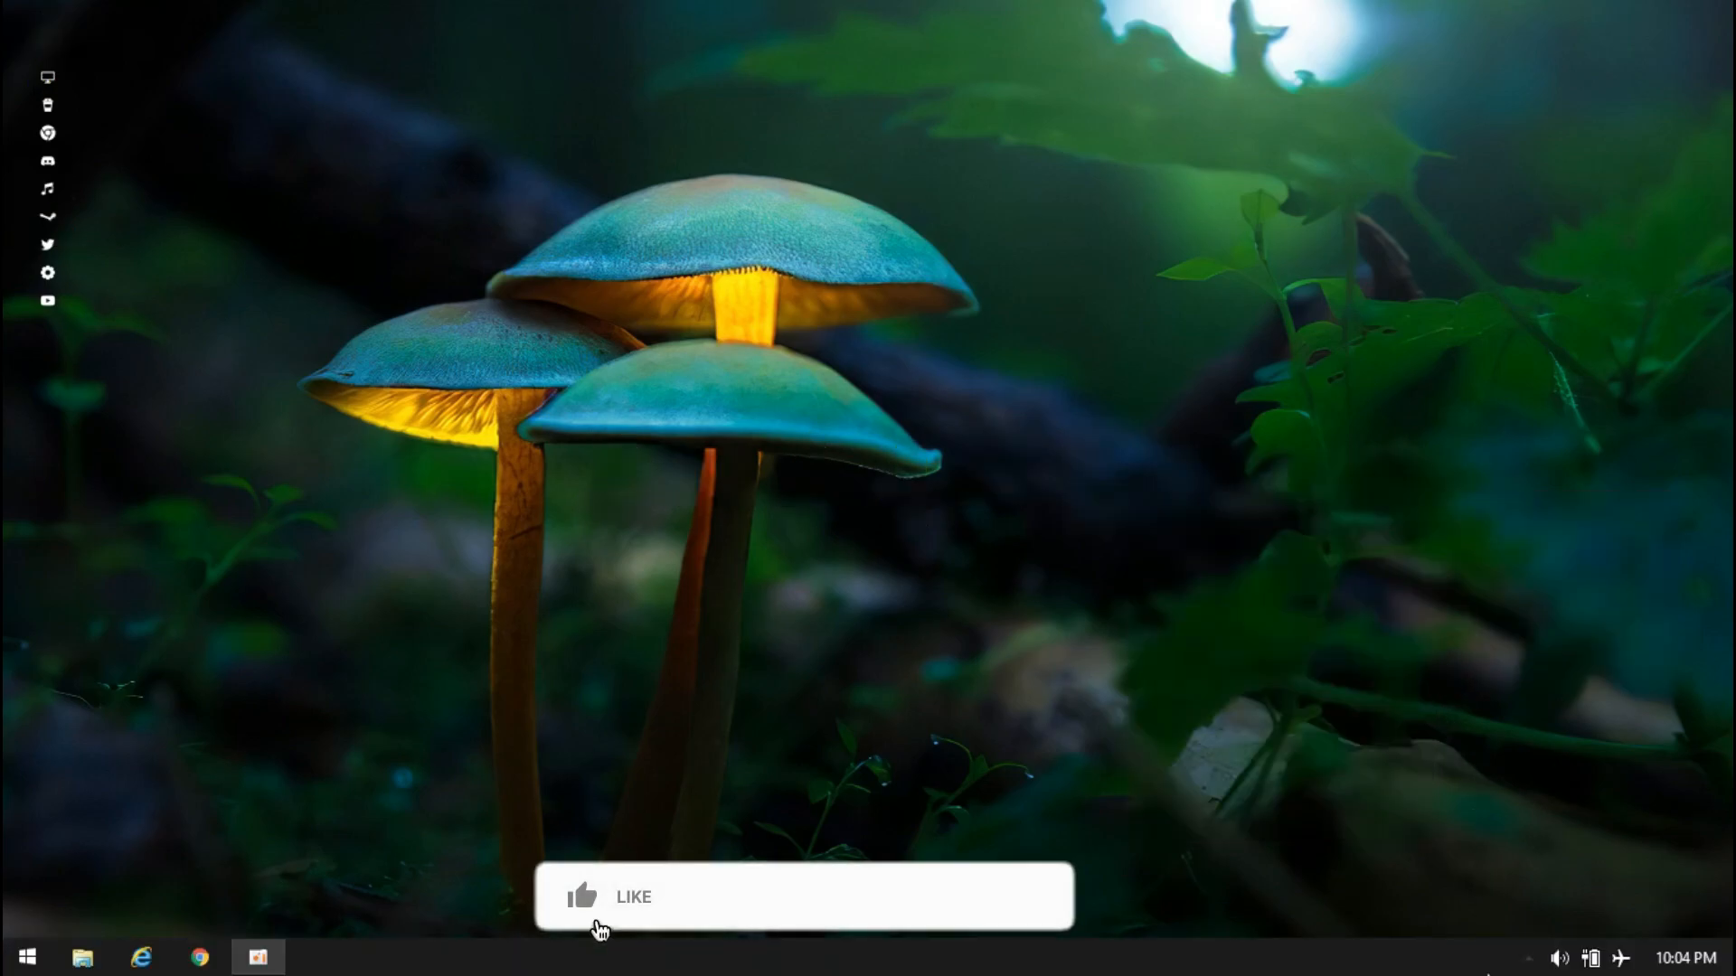
Step: Switch to Rainmeter, load Date.ini from the Clock & date skins and place it beside the vertical dock at about 55, 59
{"action": "left_click", "coordinate": [1532, 956]}
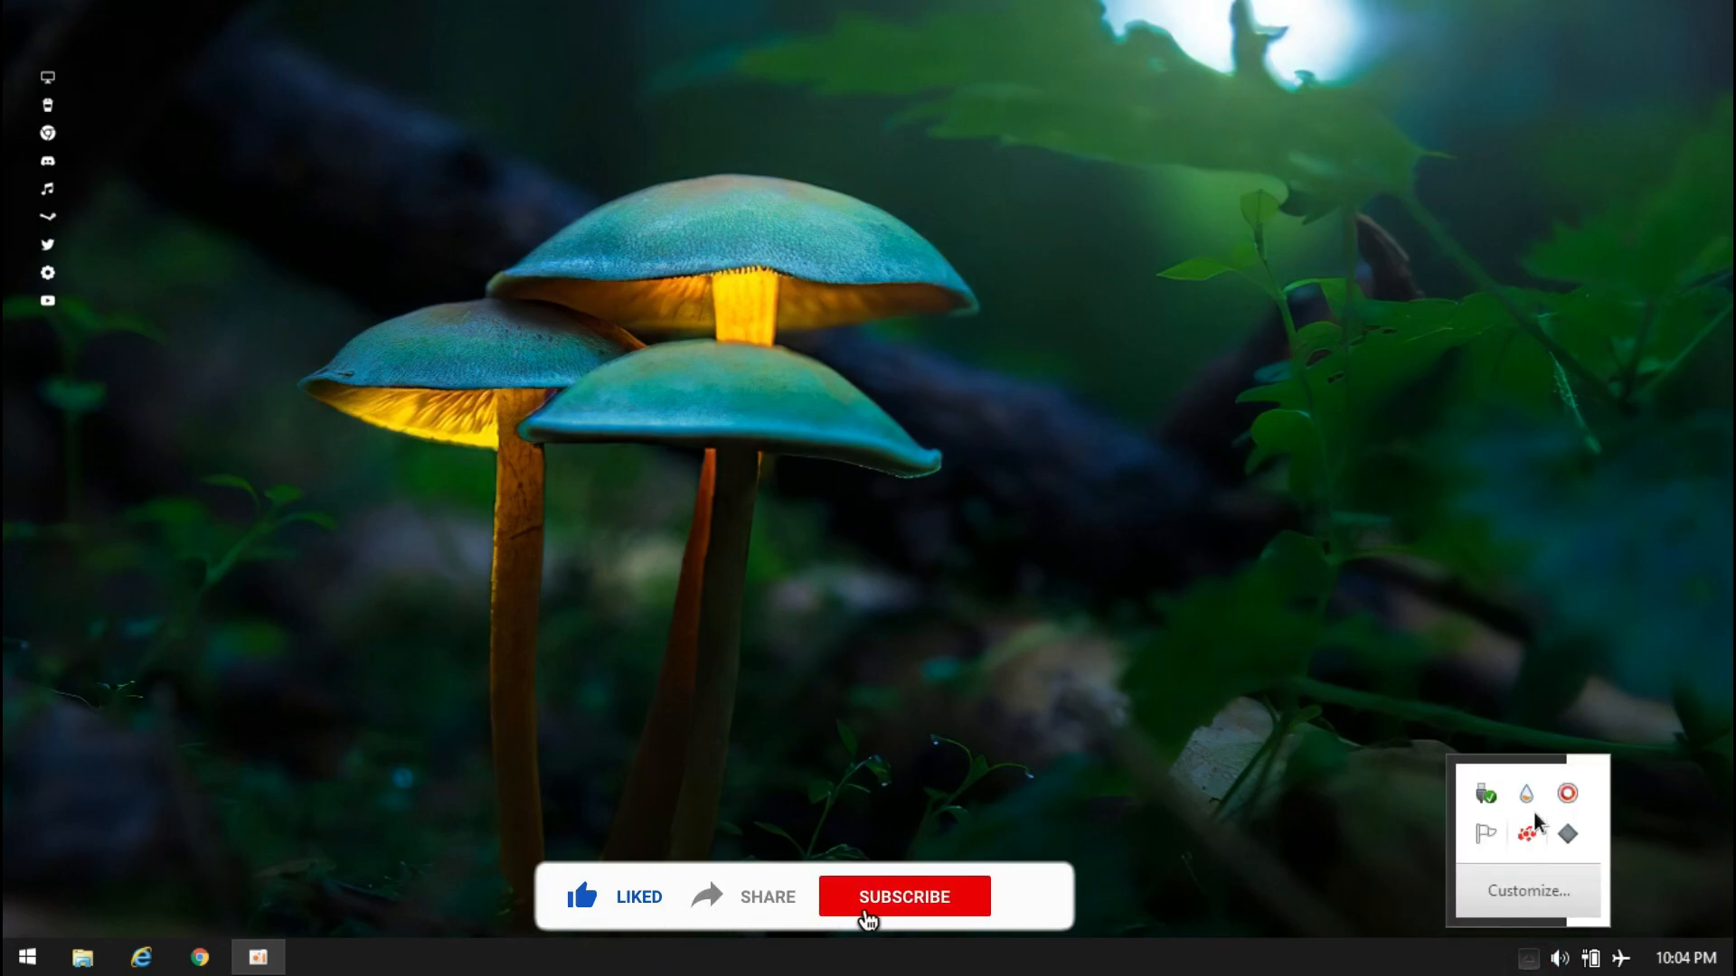
{"action": "left_click", "coordinate": [1528, 796]}
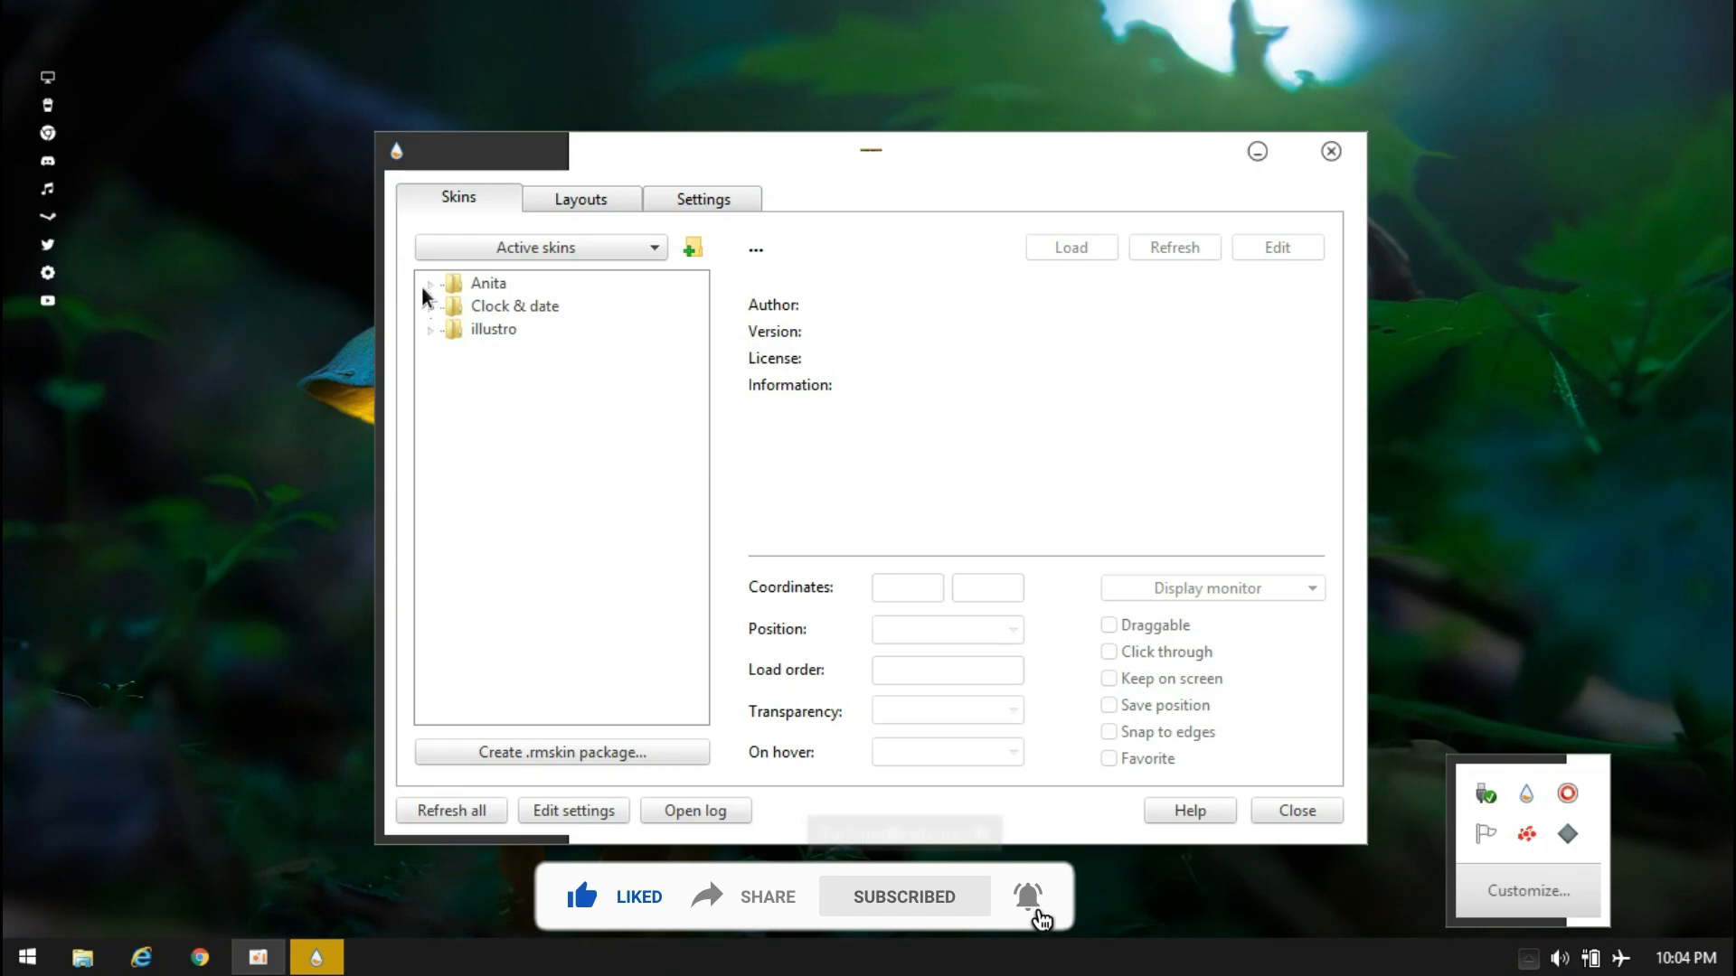
{"action": "left_click", "coordinate": [431, 307]}
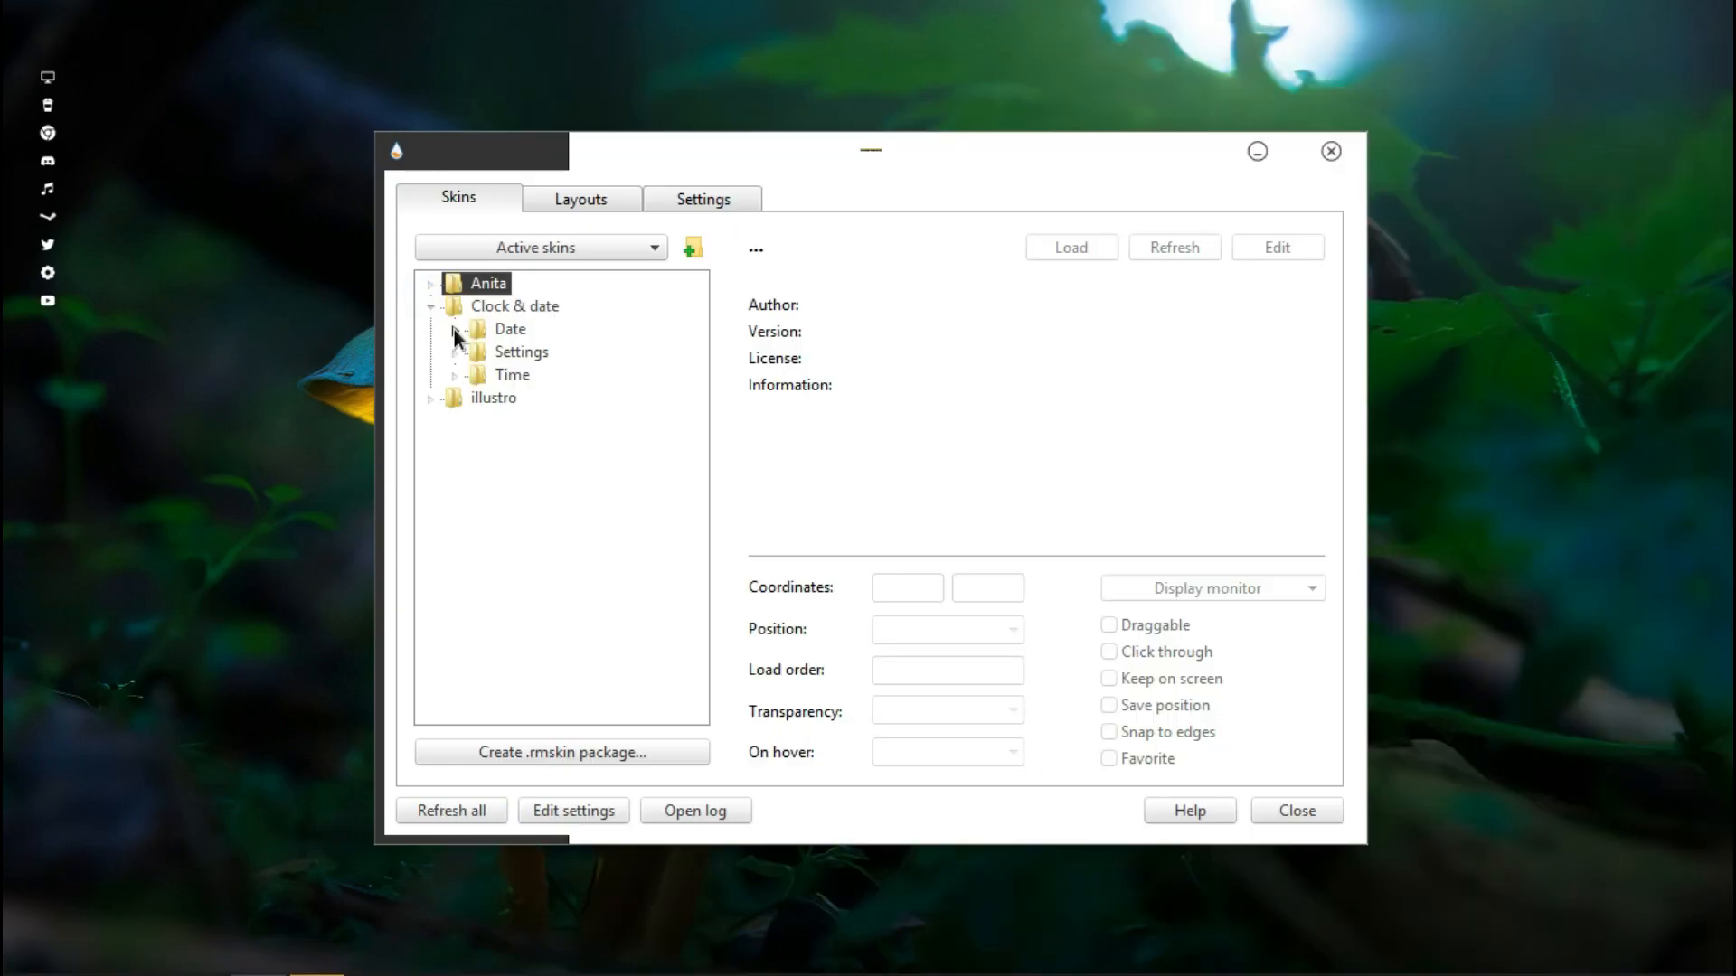
{"action": "left_click", "coordinate": [453, 330]}
{"action": "left_click", "coordinate": [533, 356]}
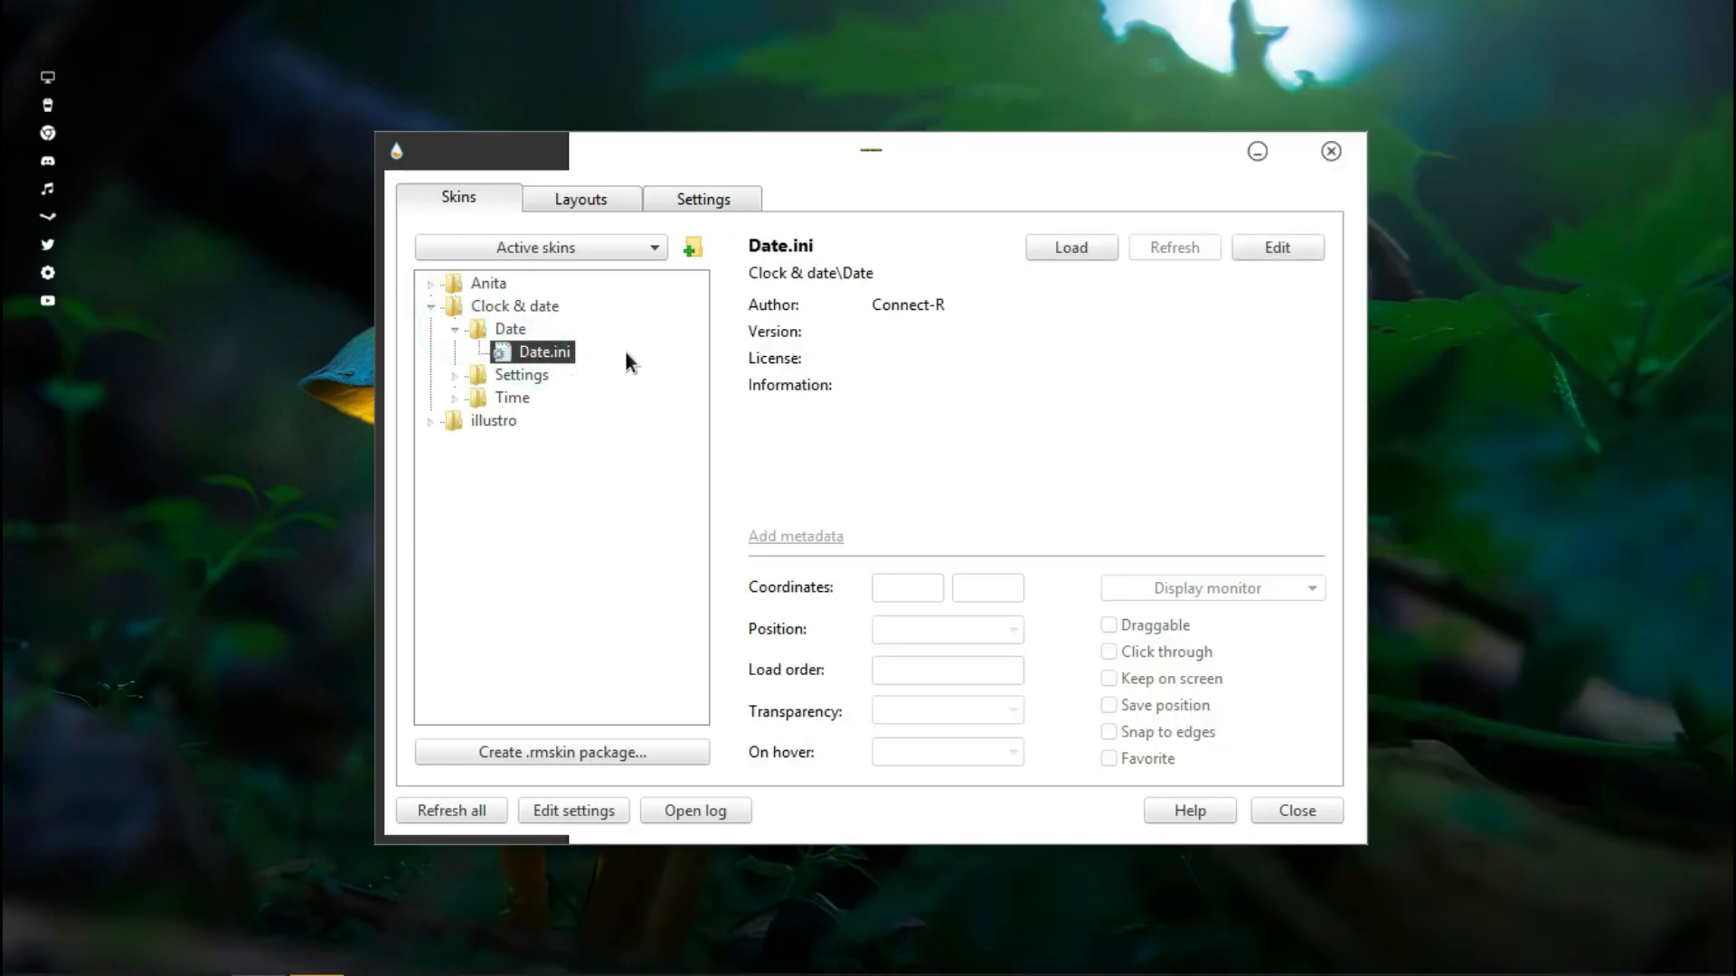
{"action": "left_click", "coordinate": [1058, 247]}
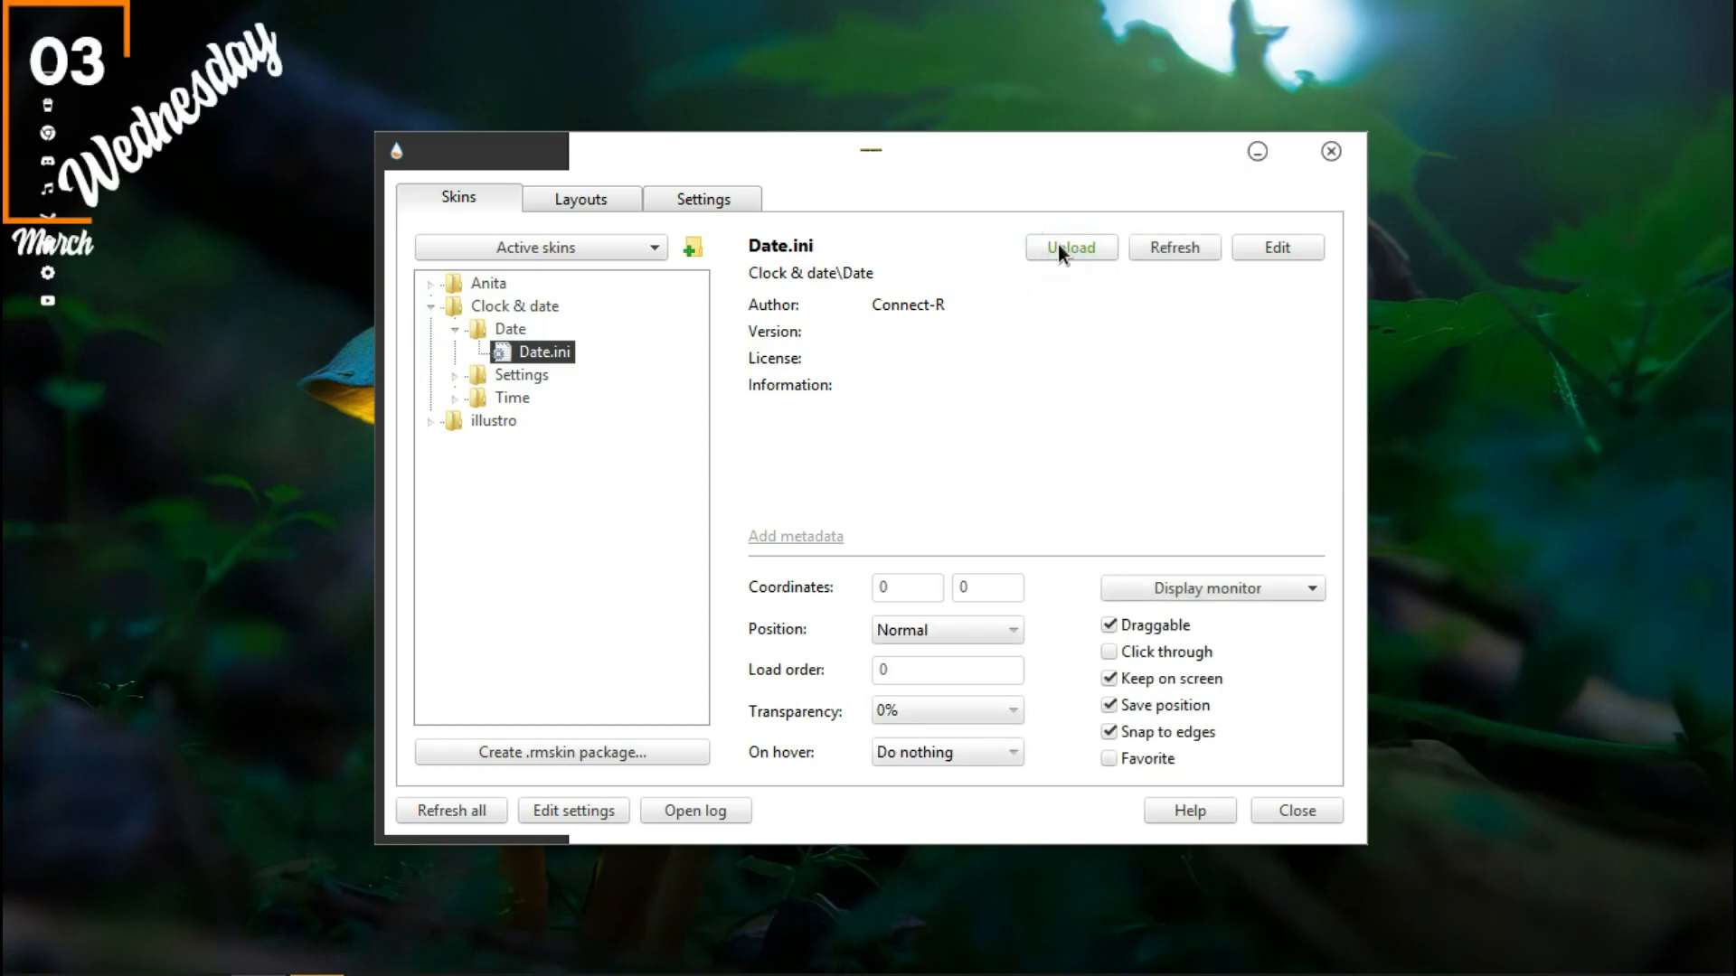
{"action": "left_click", "coordinate": [1258, 151]}
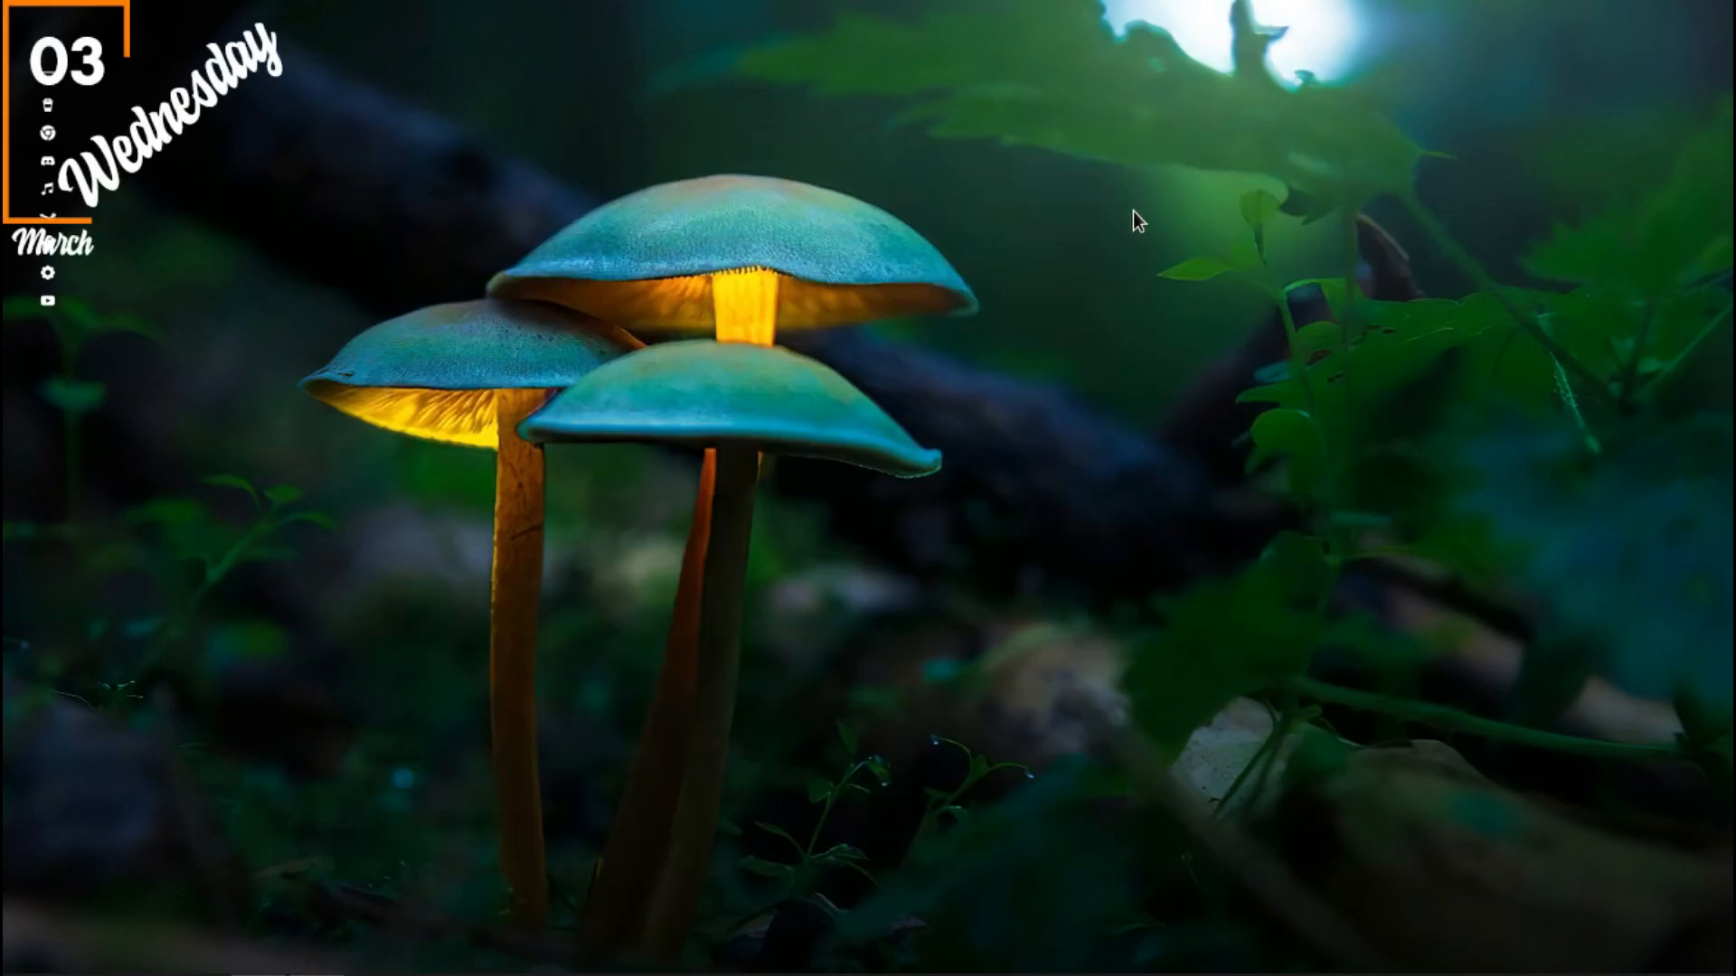
{"action": "left_click_drag", "start_coordinate": [154, 181], "coordinate": [226, 256]}
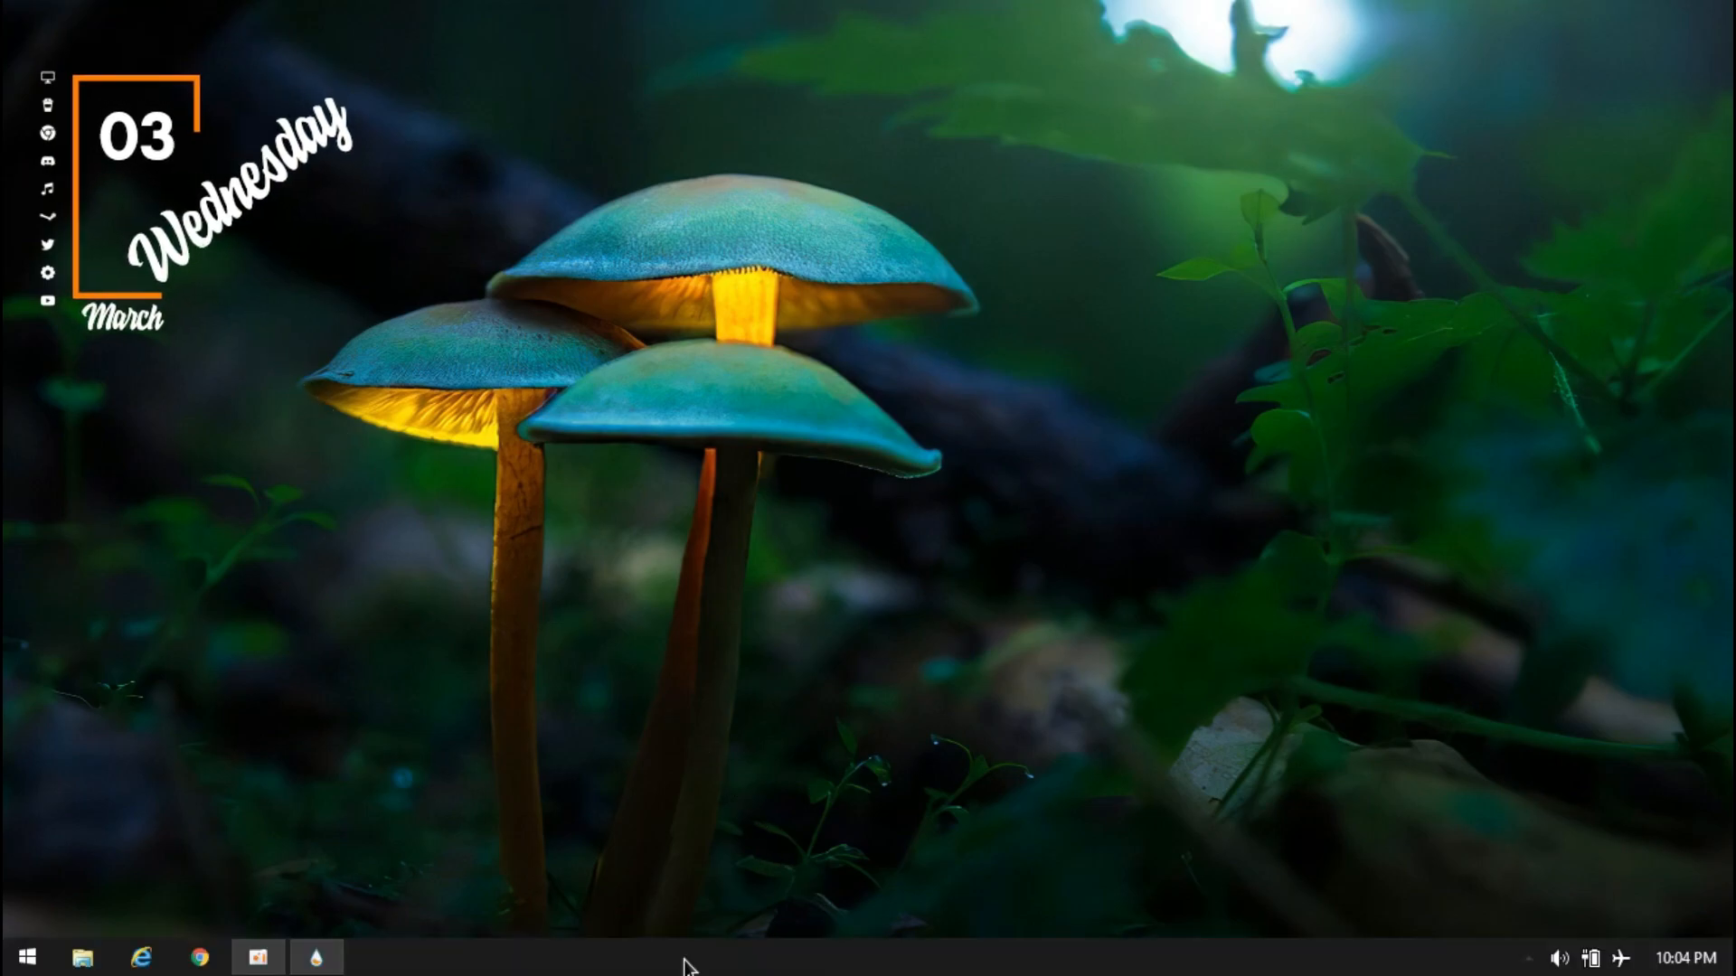
Step: Load the Time.ini skin from Clock & date and place it directly above the date skin at about 51, 0
{"action": "left_click", "coordinate": [311, 957]}
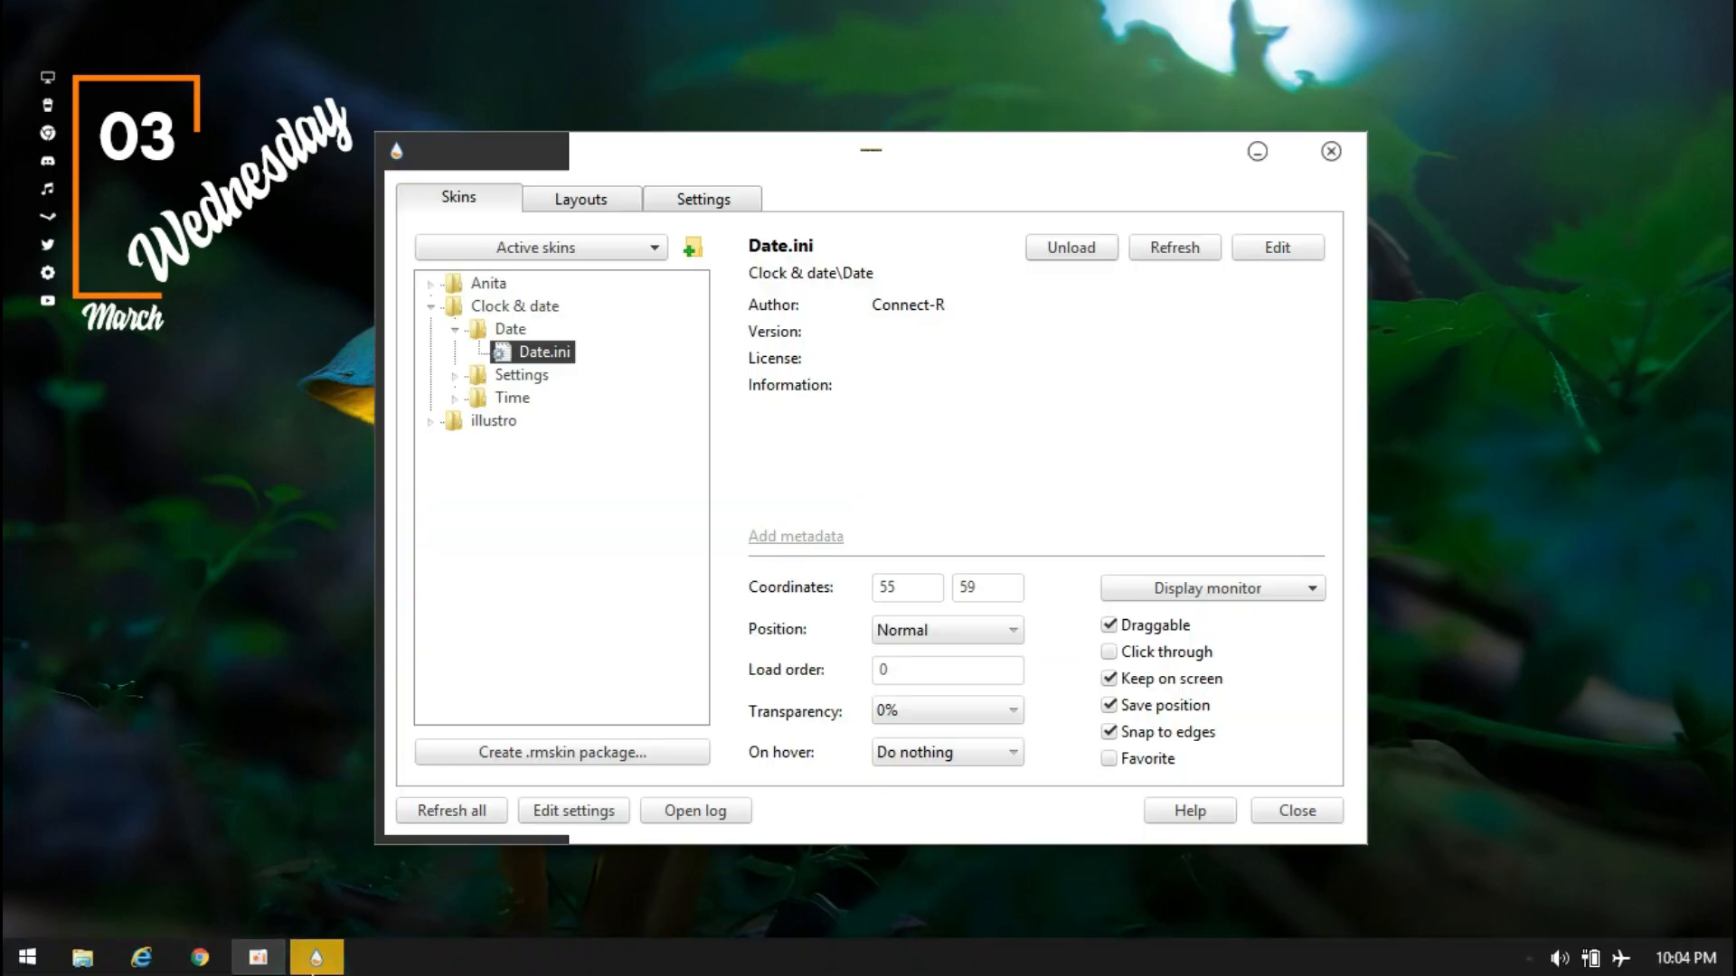
{"action": "left_click", "coordinate": [455, 398]}
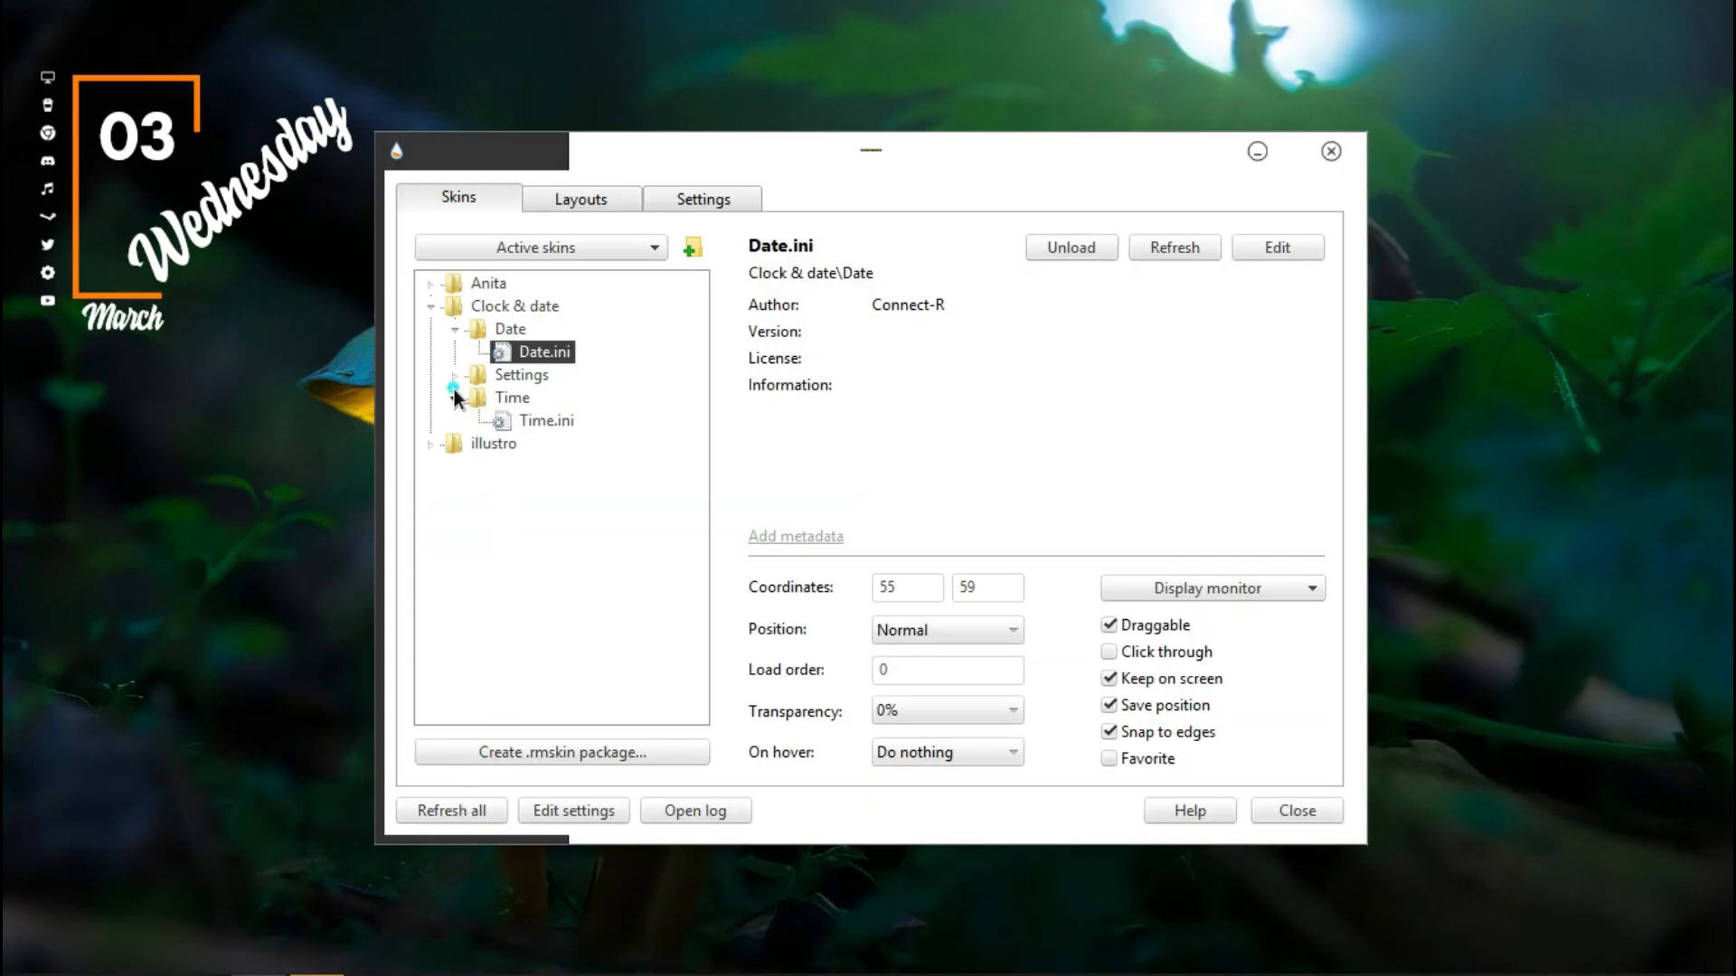
{"action": "left_click", "coordinate": [527, 424]}
{"action": "double_click", "coordinate": [528, 424]}
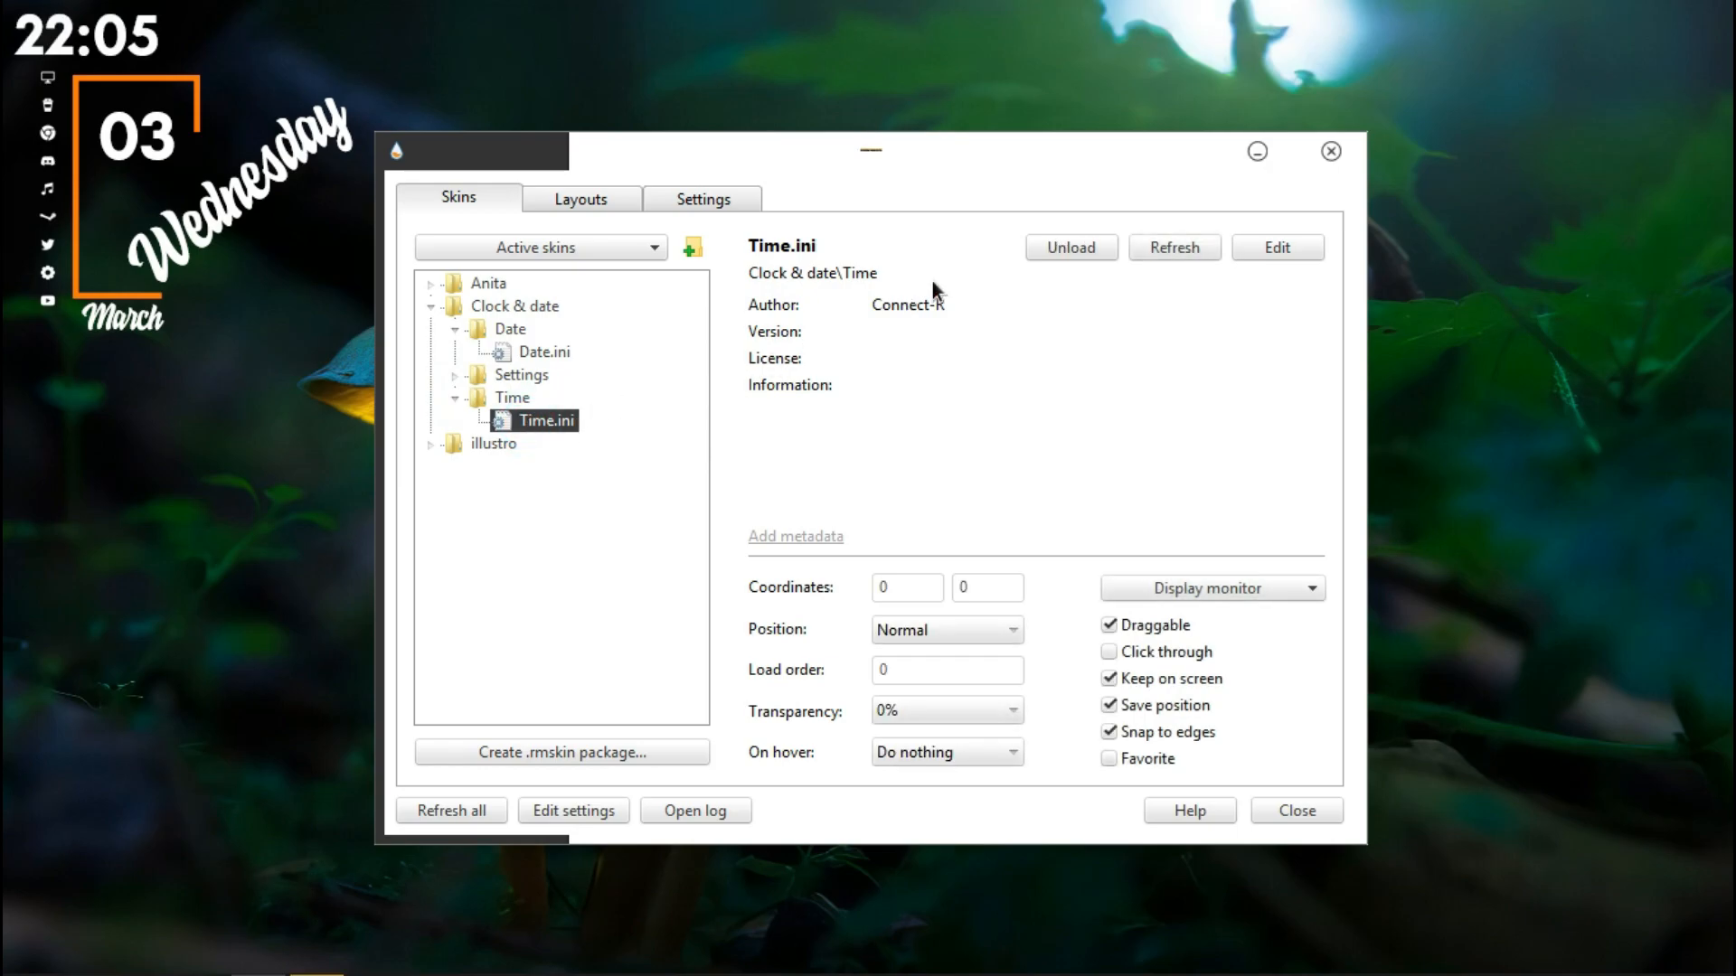
{"action": "left_click", "coordinate": [1256, 151]}
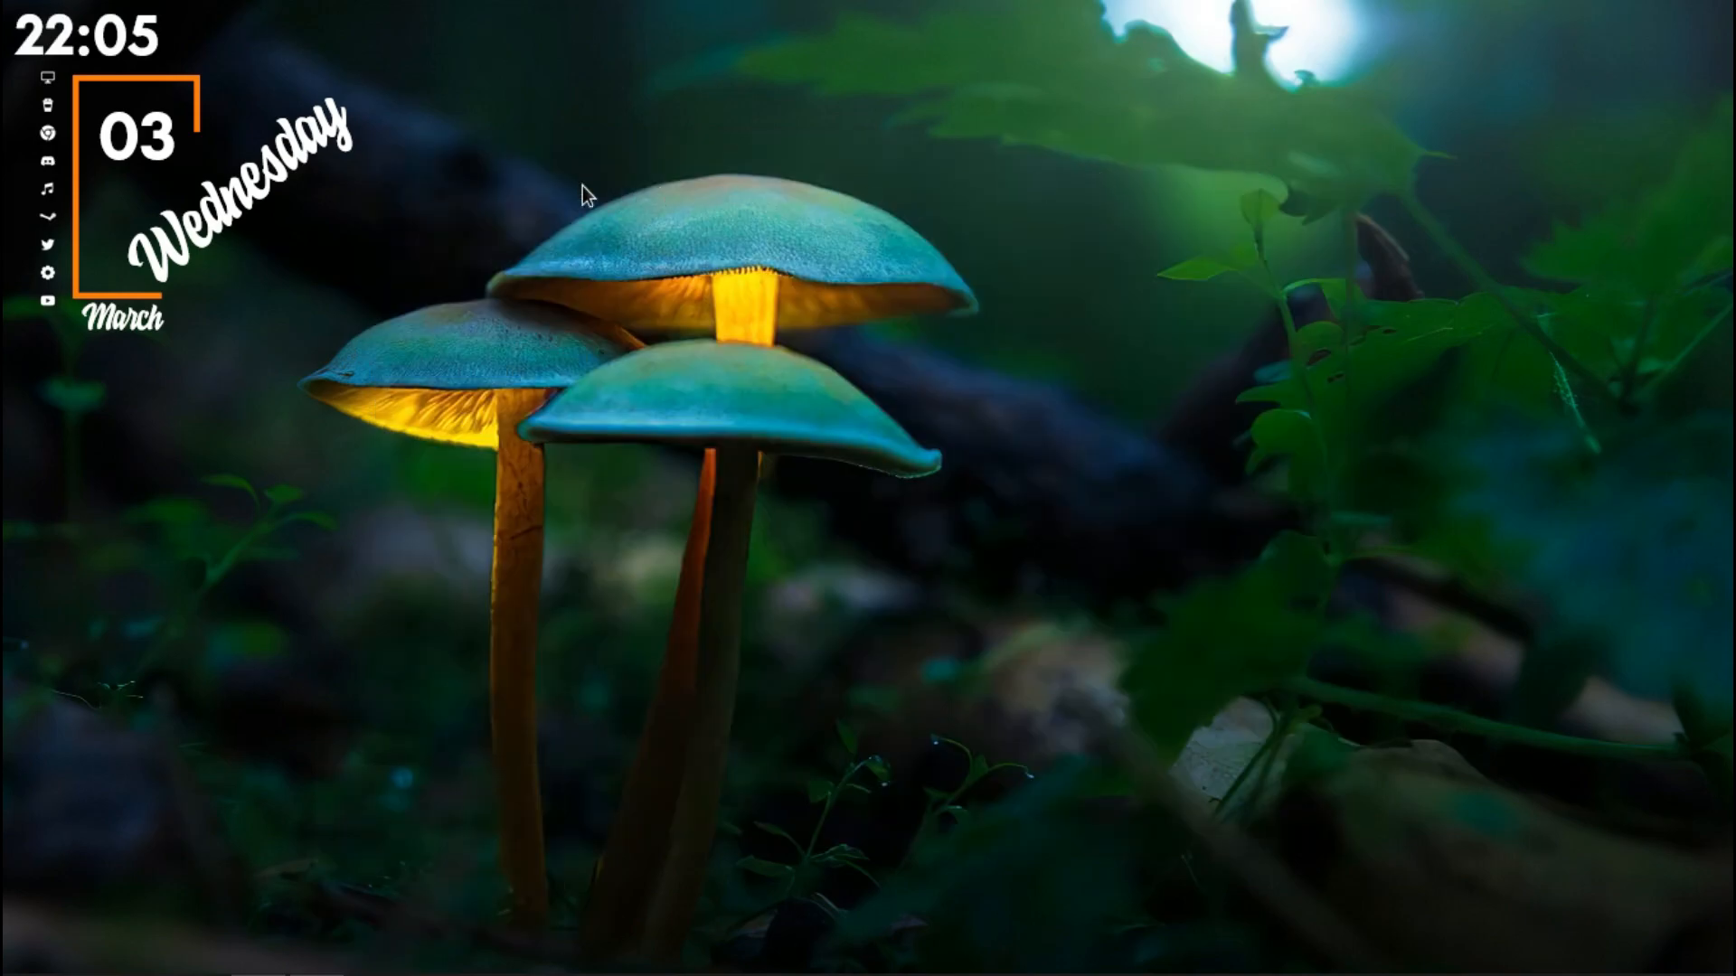
{"action": "left_click_drag", "start_coordinate": [156, 47], "coordinate": [210, 47]}
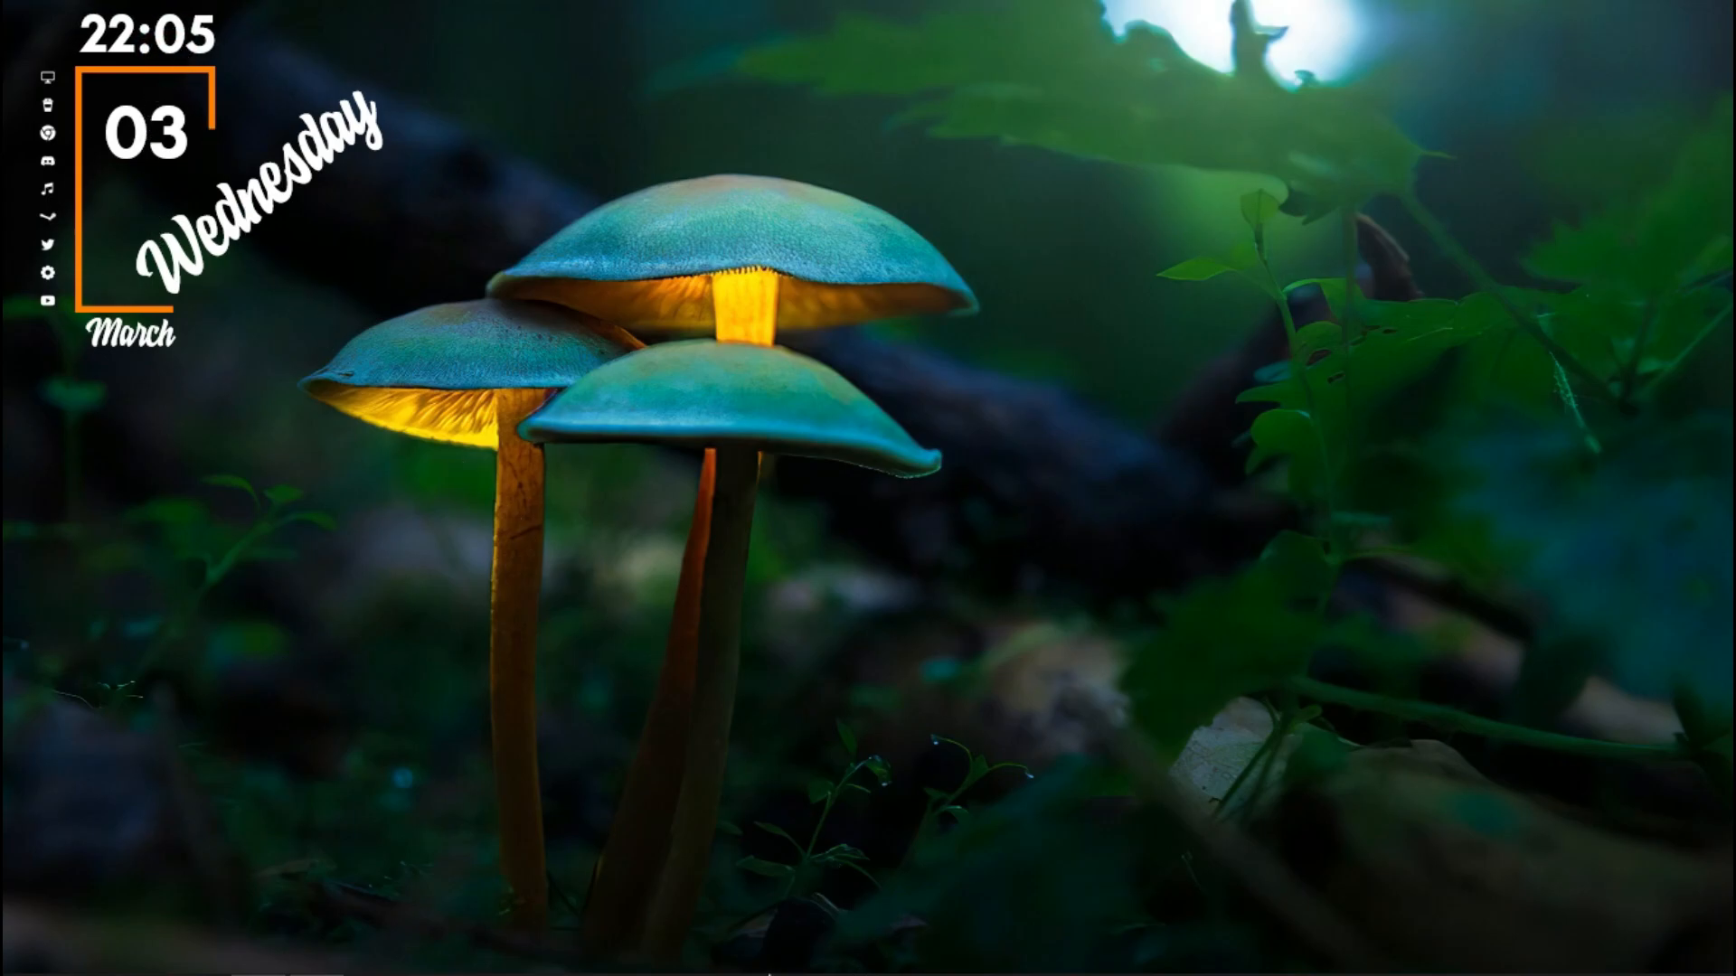
Step: Load the Anita Weather.ini skin and move it to the upper-right corner of the desktop
{"action": "left_click", "coordinate": [317, 960]}
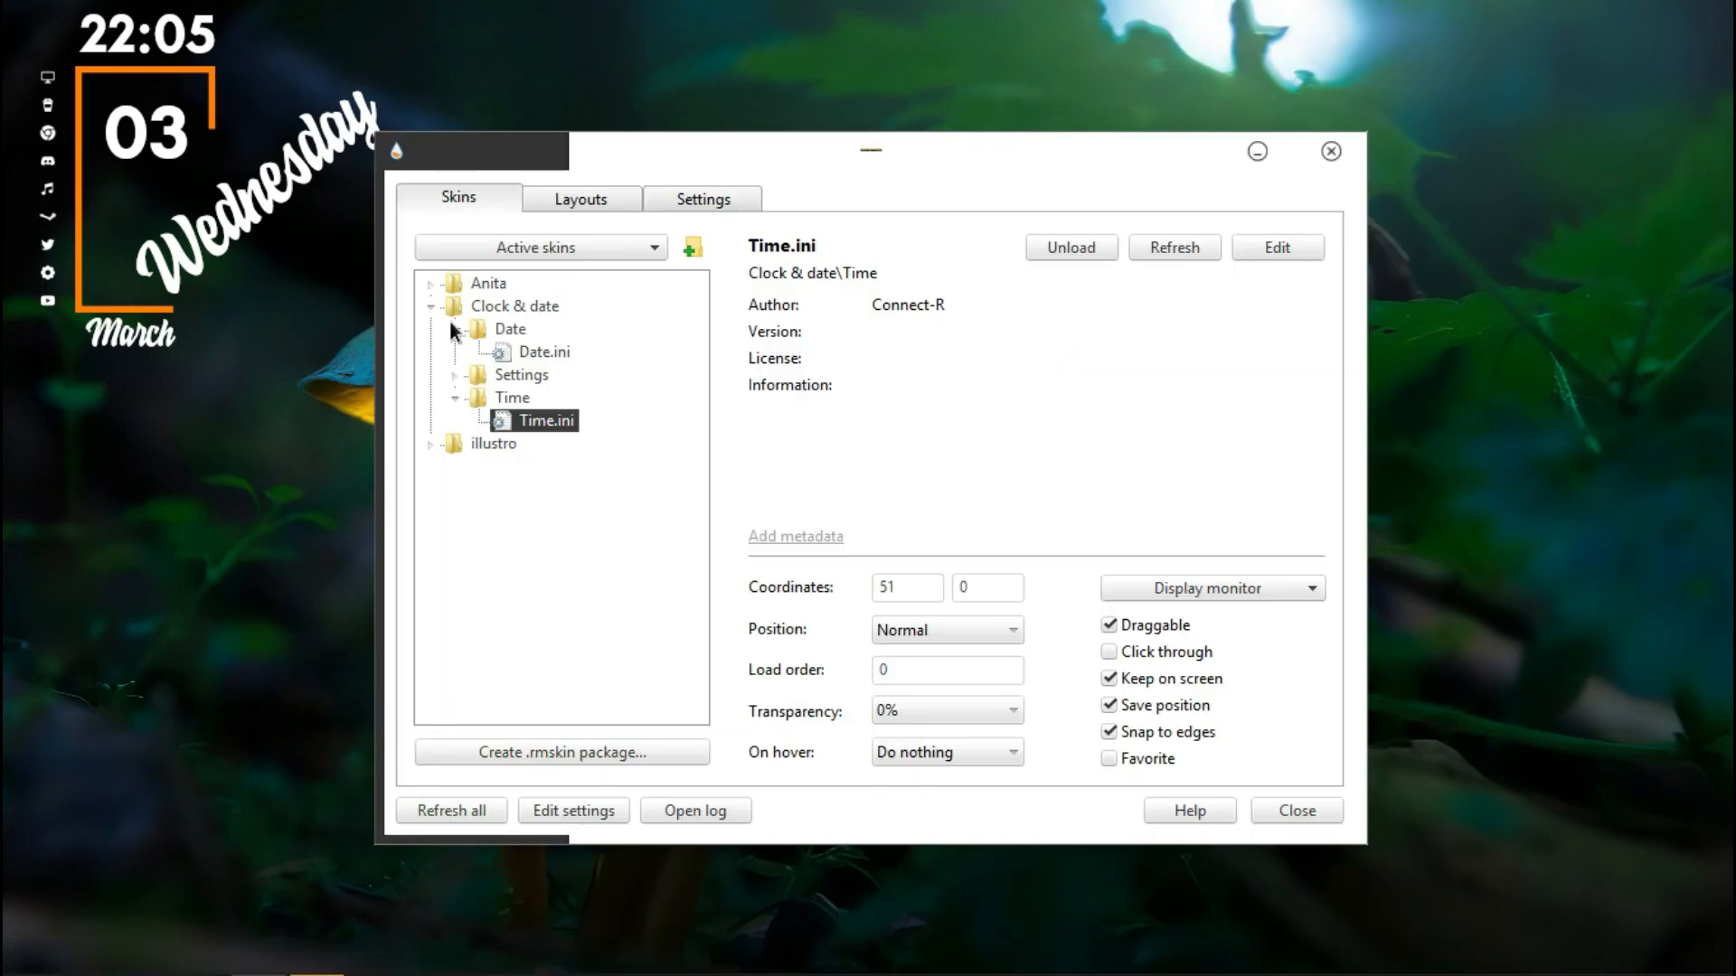
{"action": "left_click", "coordinate": [431, 284]}
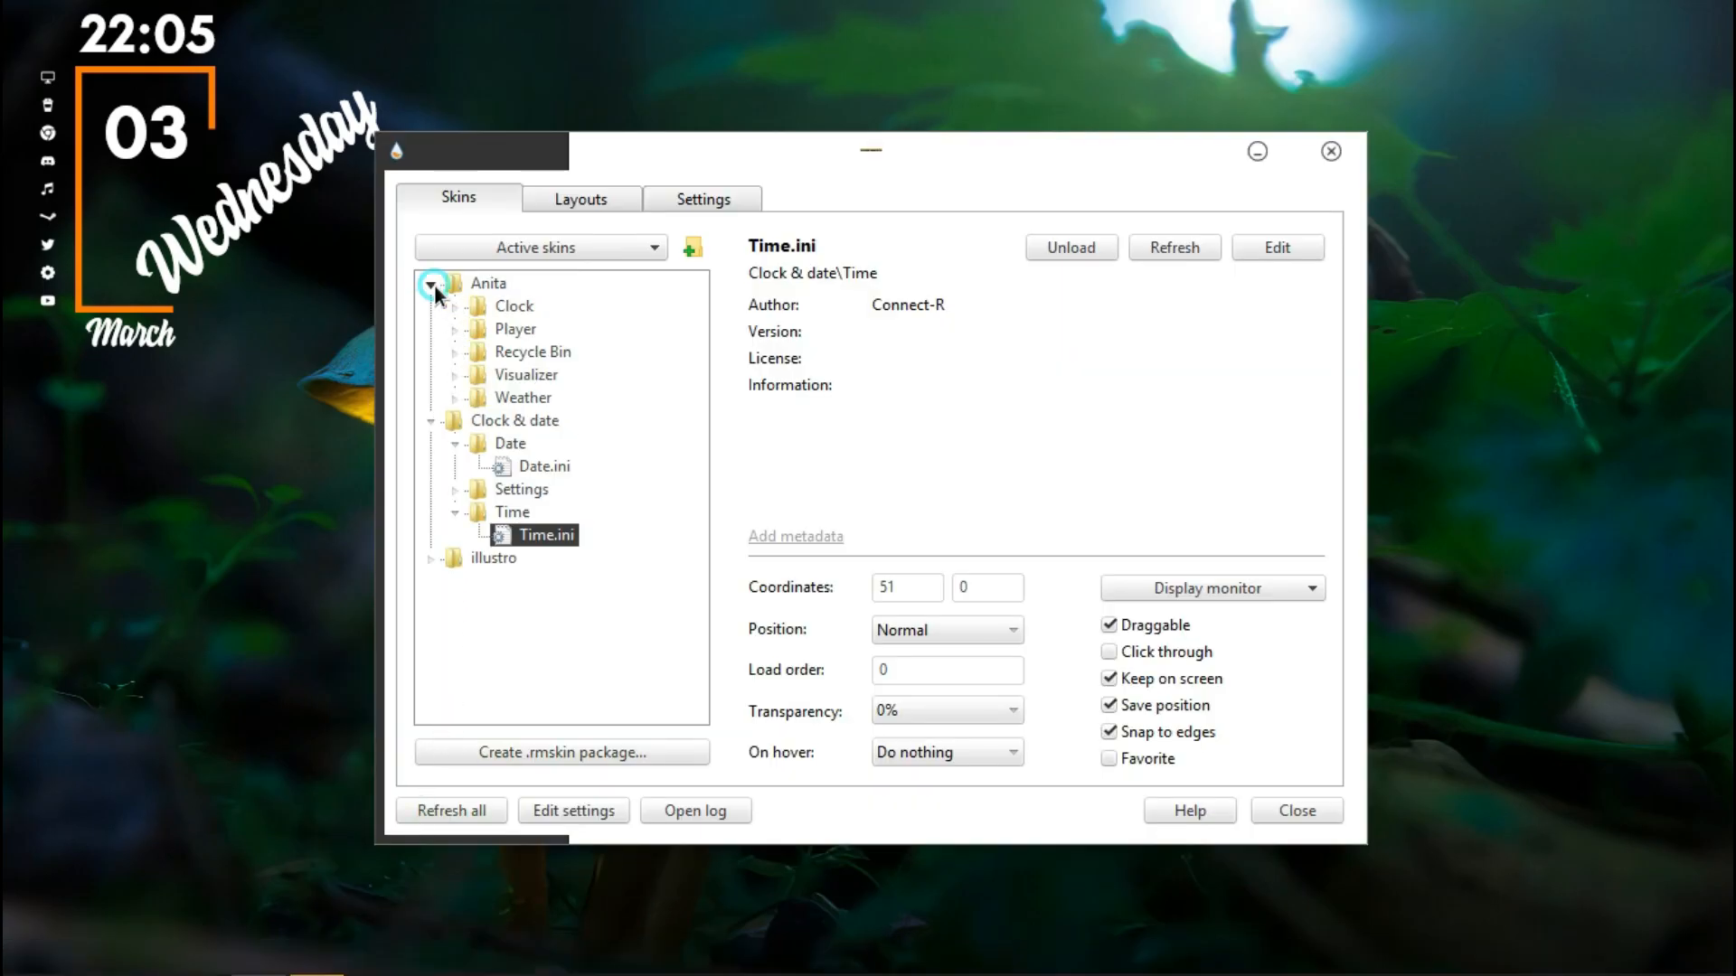
{"action": "left_click", "coordinate": [502, 398]}
{"action": "double_click", "coordinate": [474, 402]}
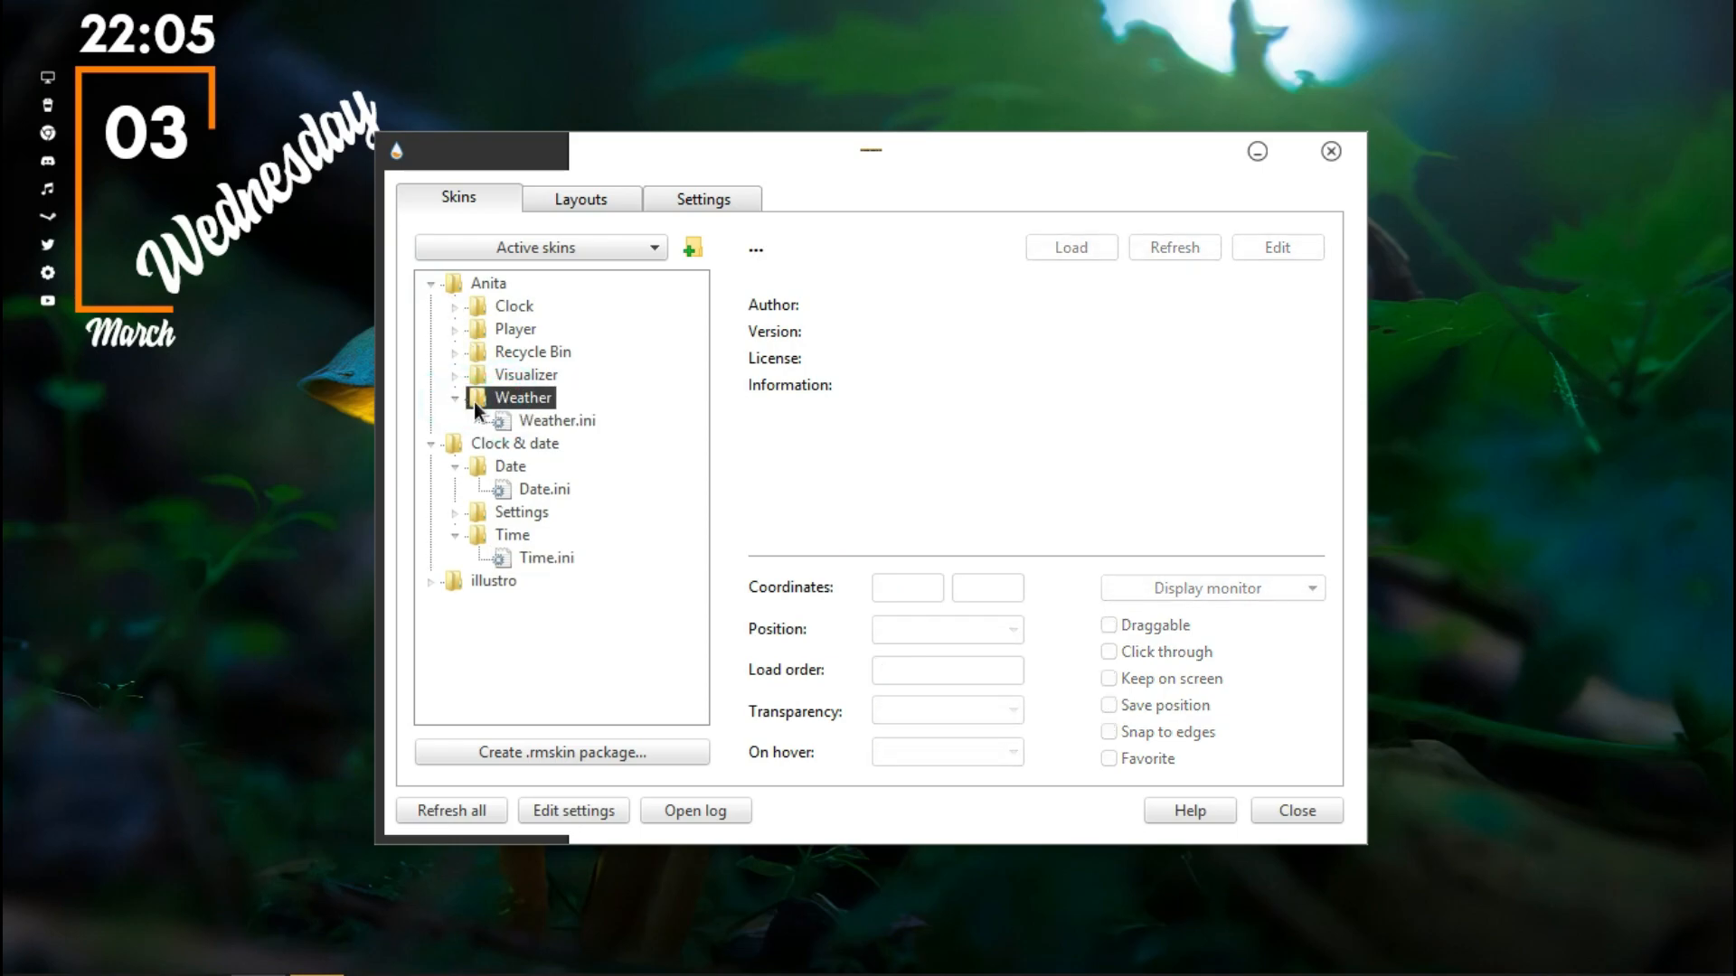
{"action": "double_click", "coordinate": [539, 422]}
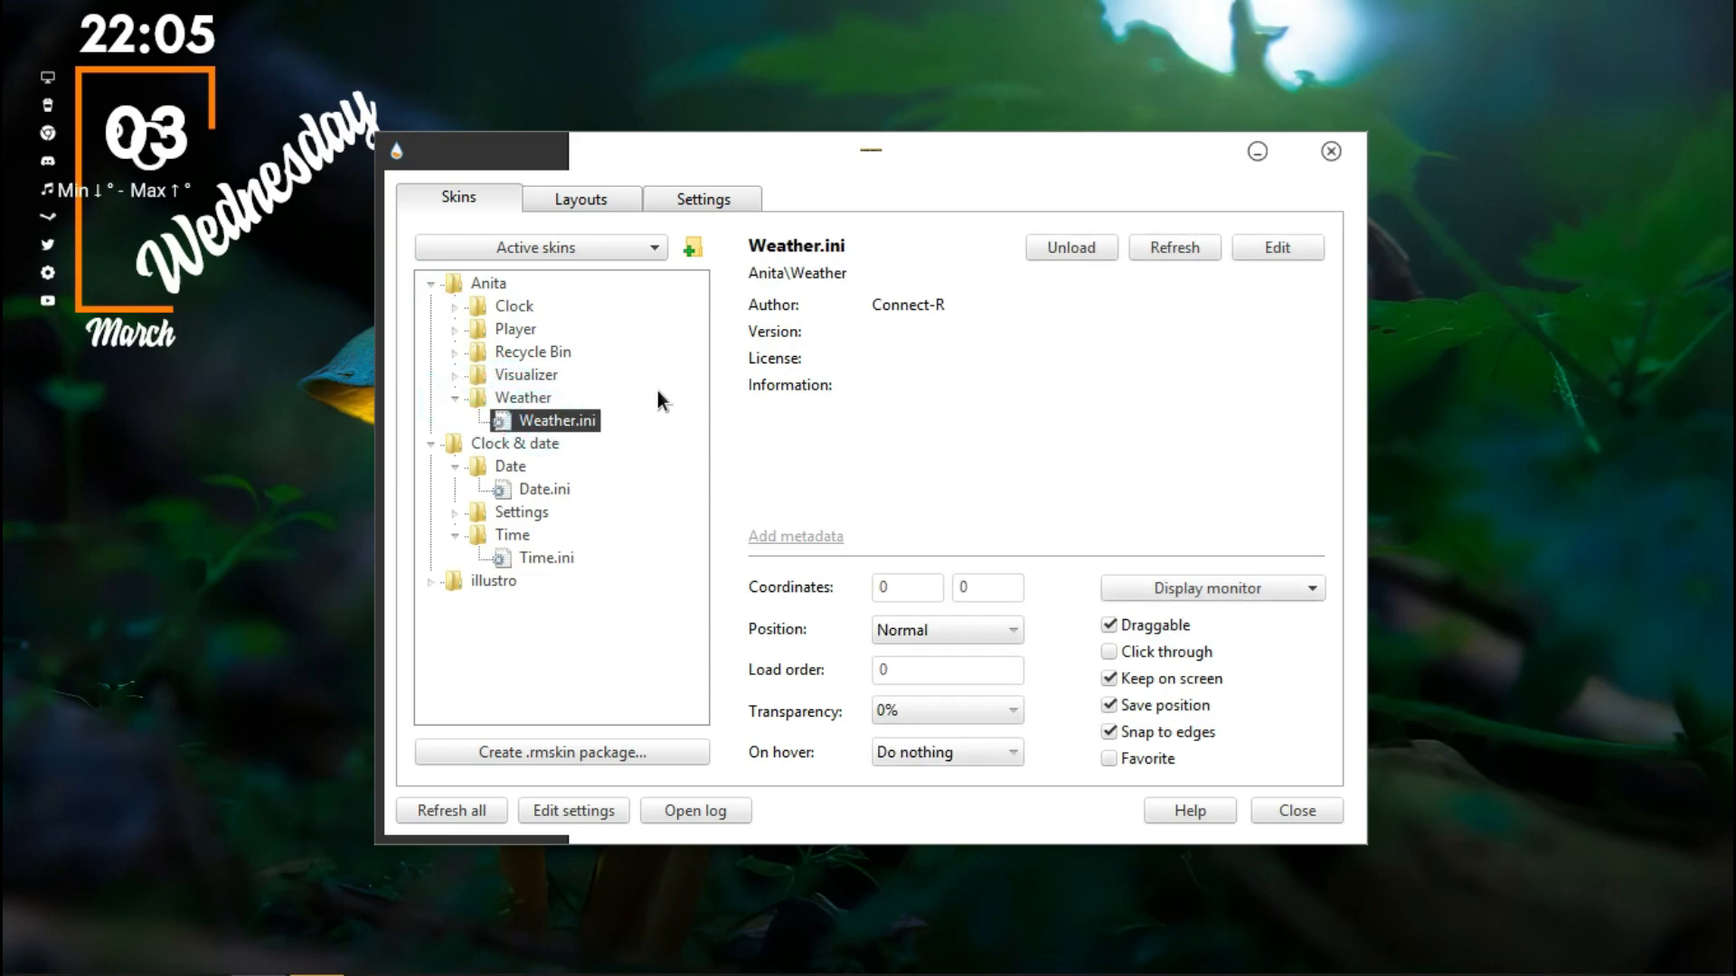
{"action": "left_click", "coordinate": [1258, 152]}
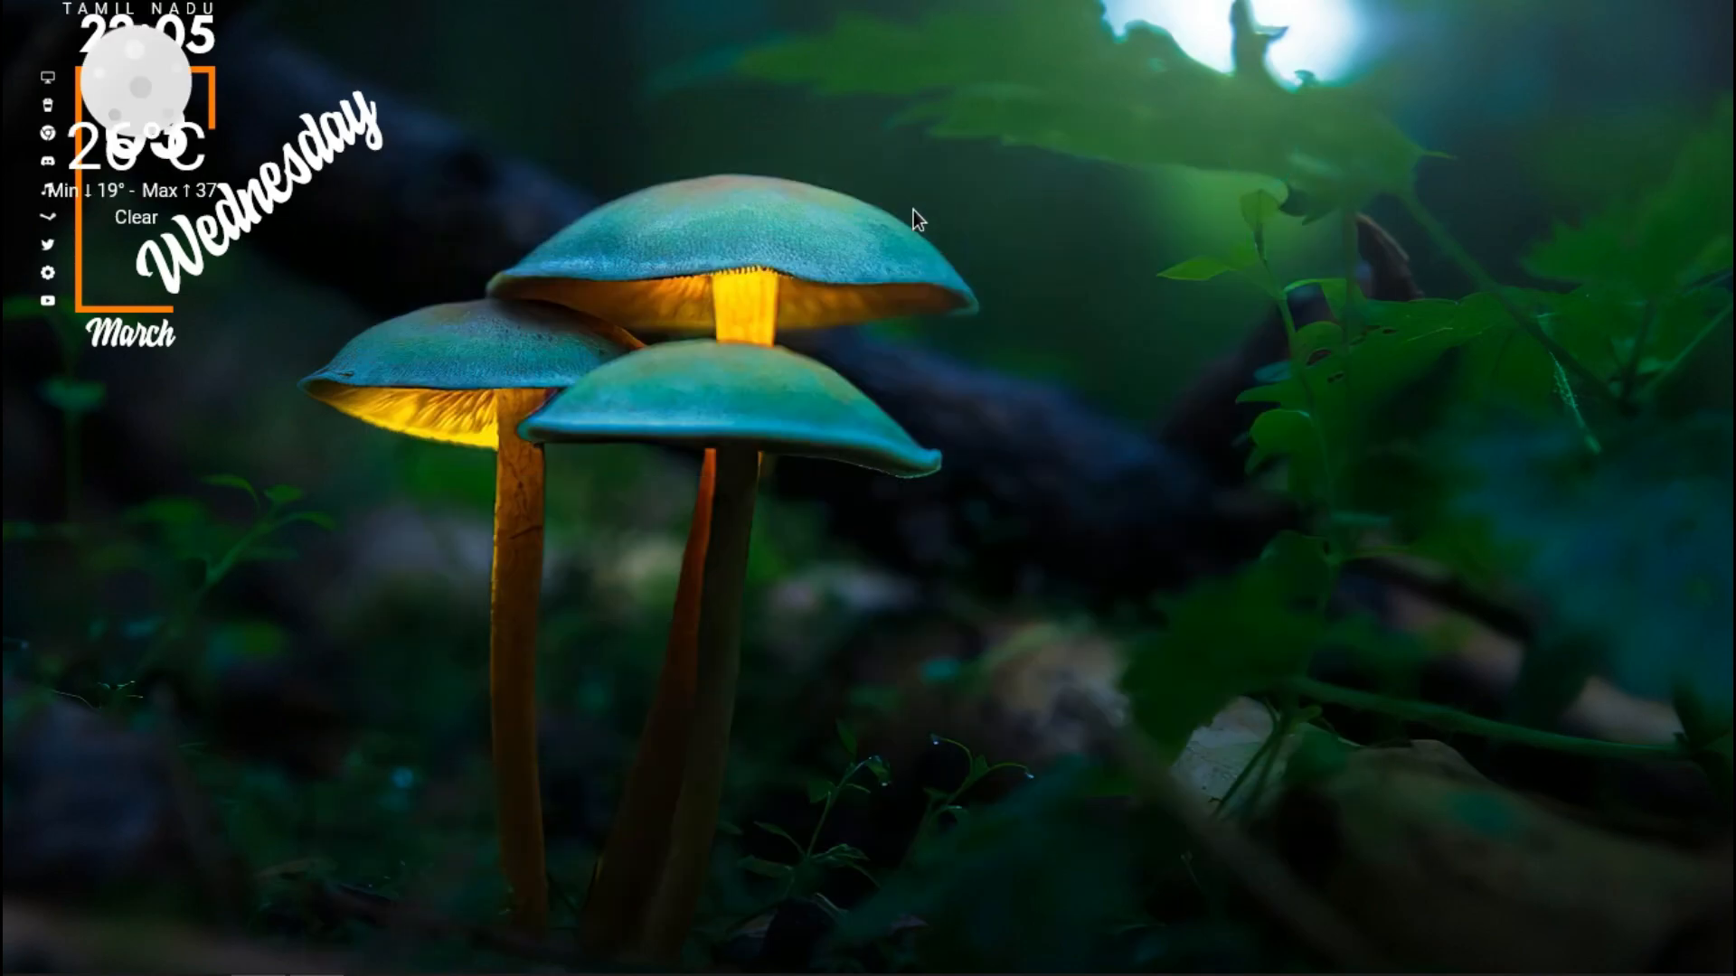
{"action": "left_click_drag", "start_coordinate": [171, 115], "coordinate": [1643, 117]}
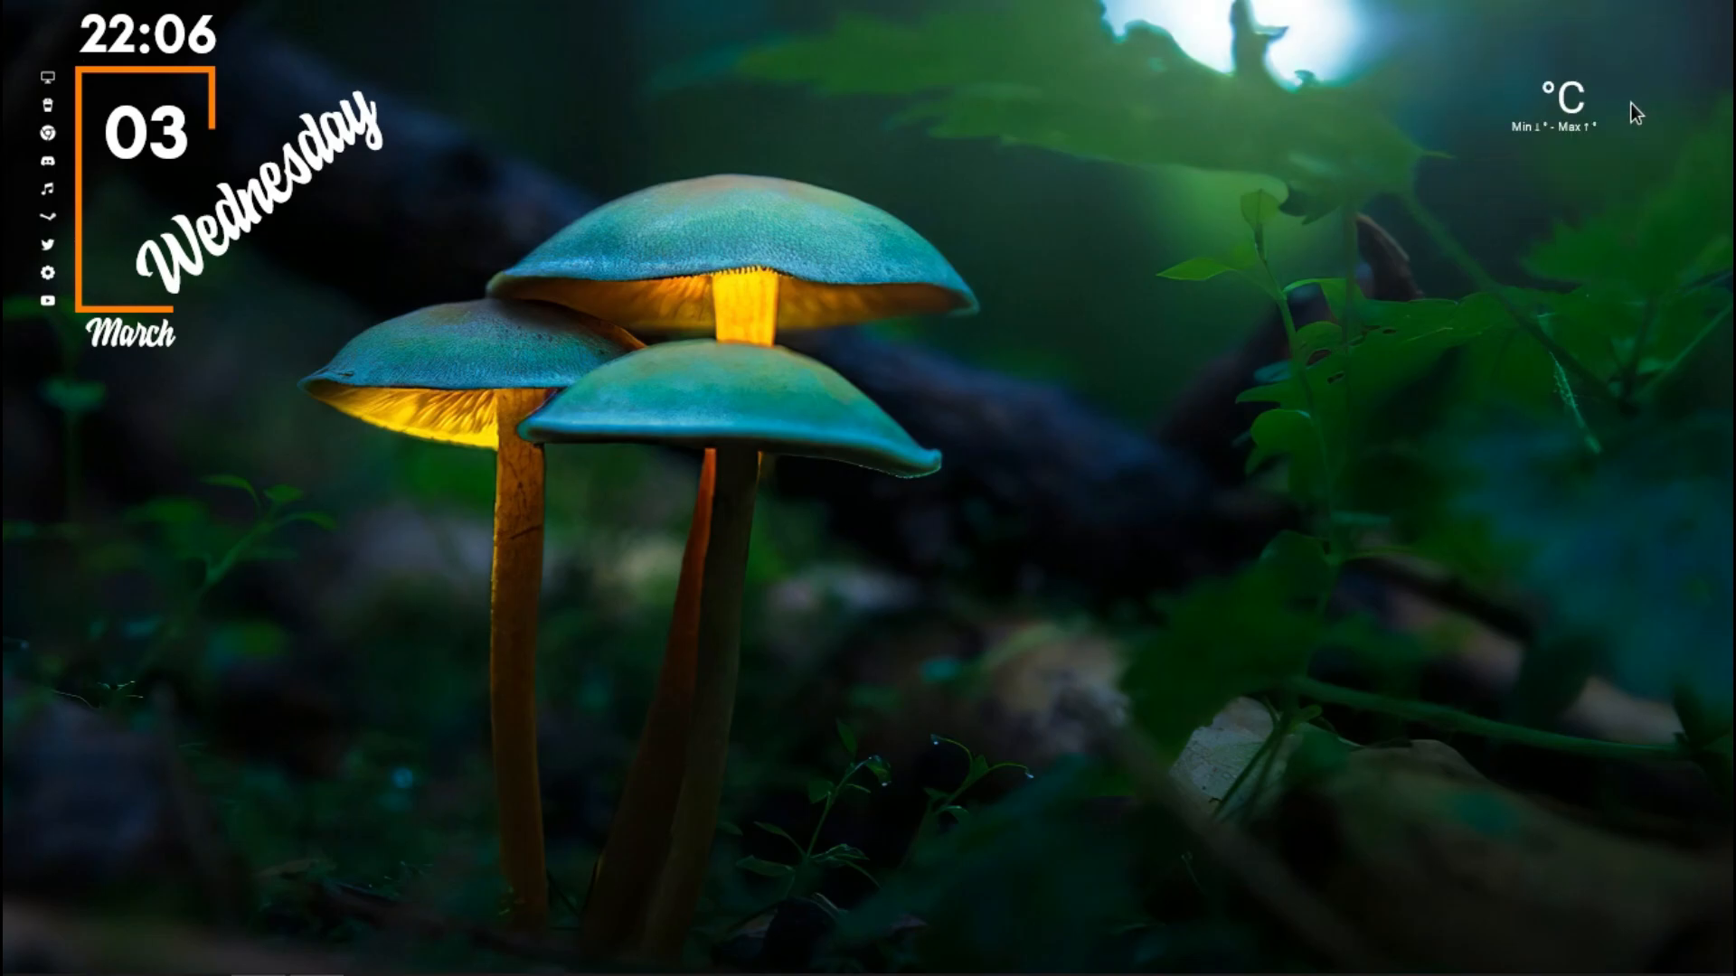
{"action": "left_click_drag", "start_coordinate": [1592, 118], "coordinate": [1687, 131]}
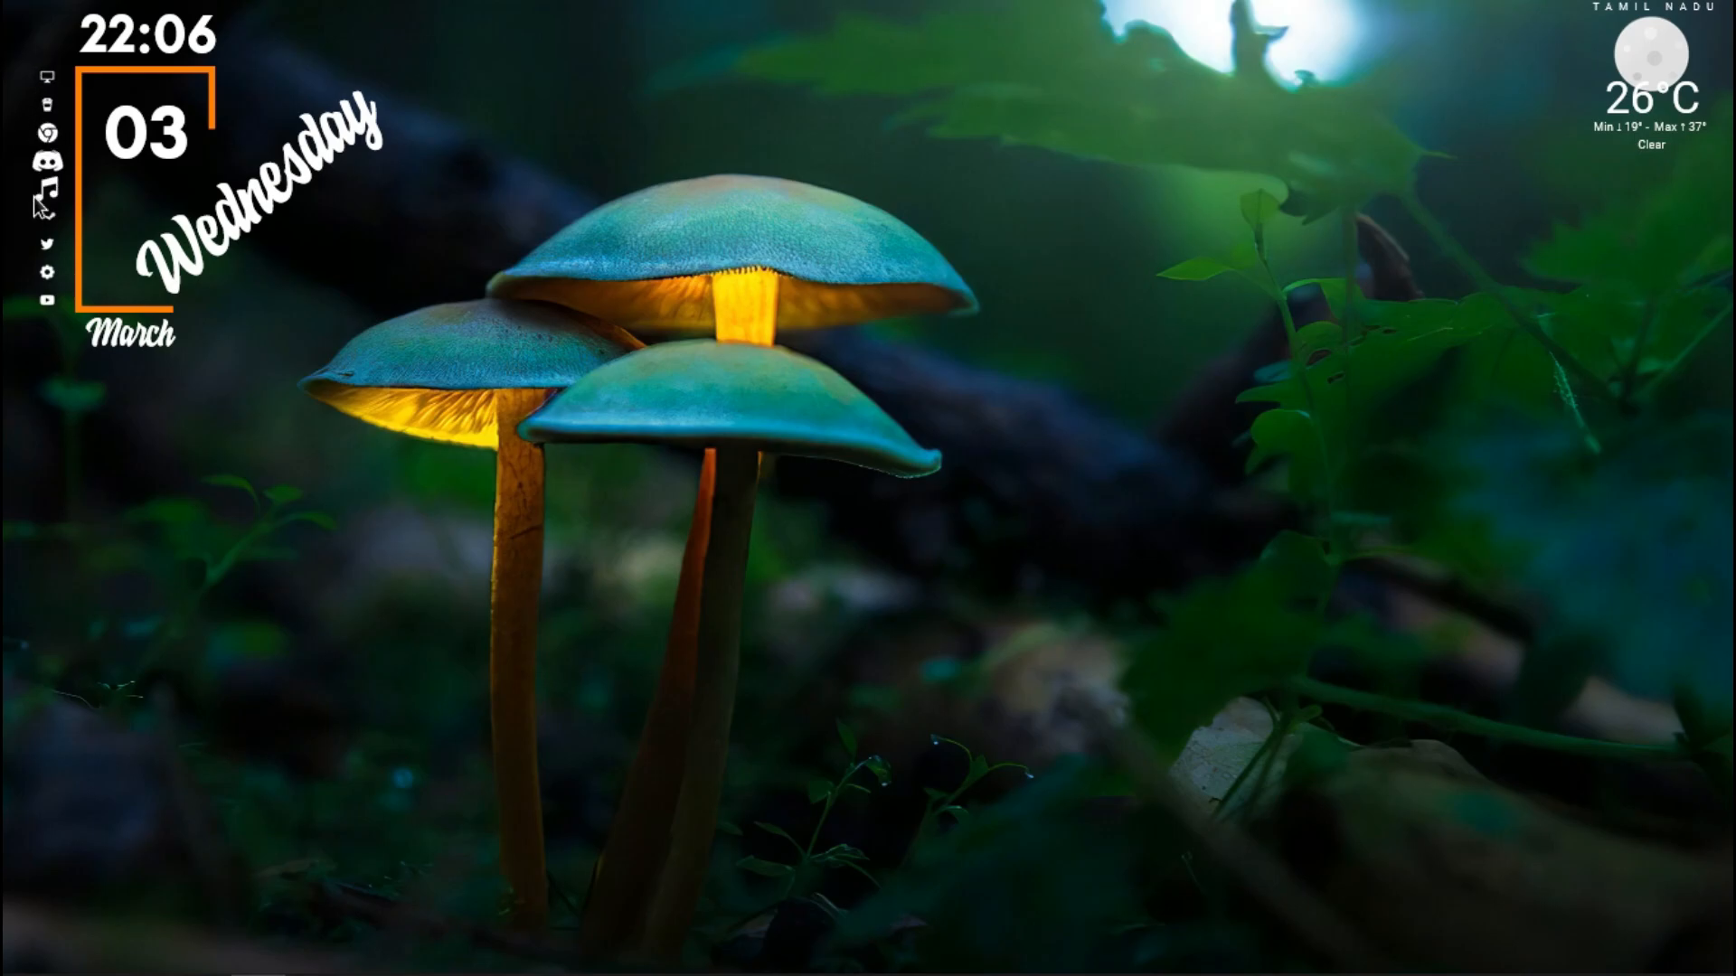
Step: Try out the restored dock by opening This PC from it, shift the window upward and close it
{"action": "left_click", "coordinate": [47, 76]}
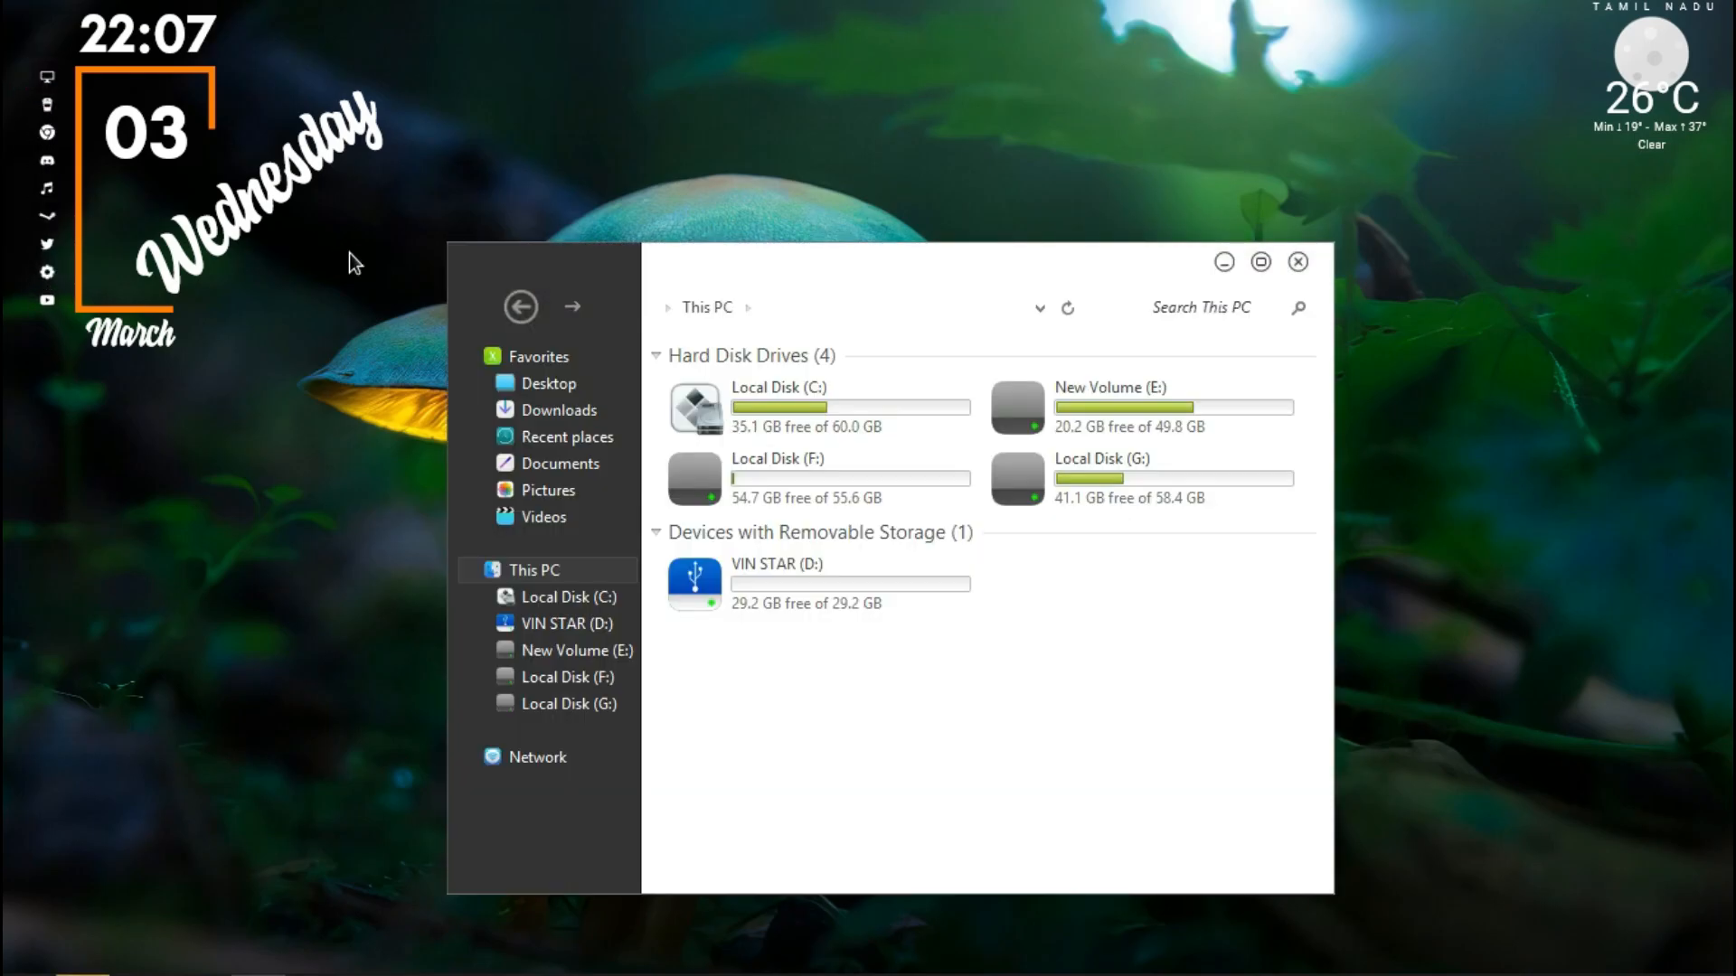
{"action": "left_click_drag", "start_coordinate": [507, 273], "coordinate": [480, 166]}
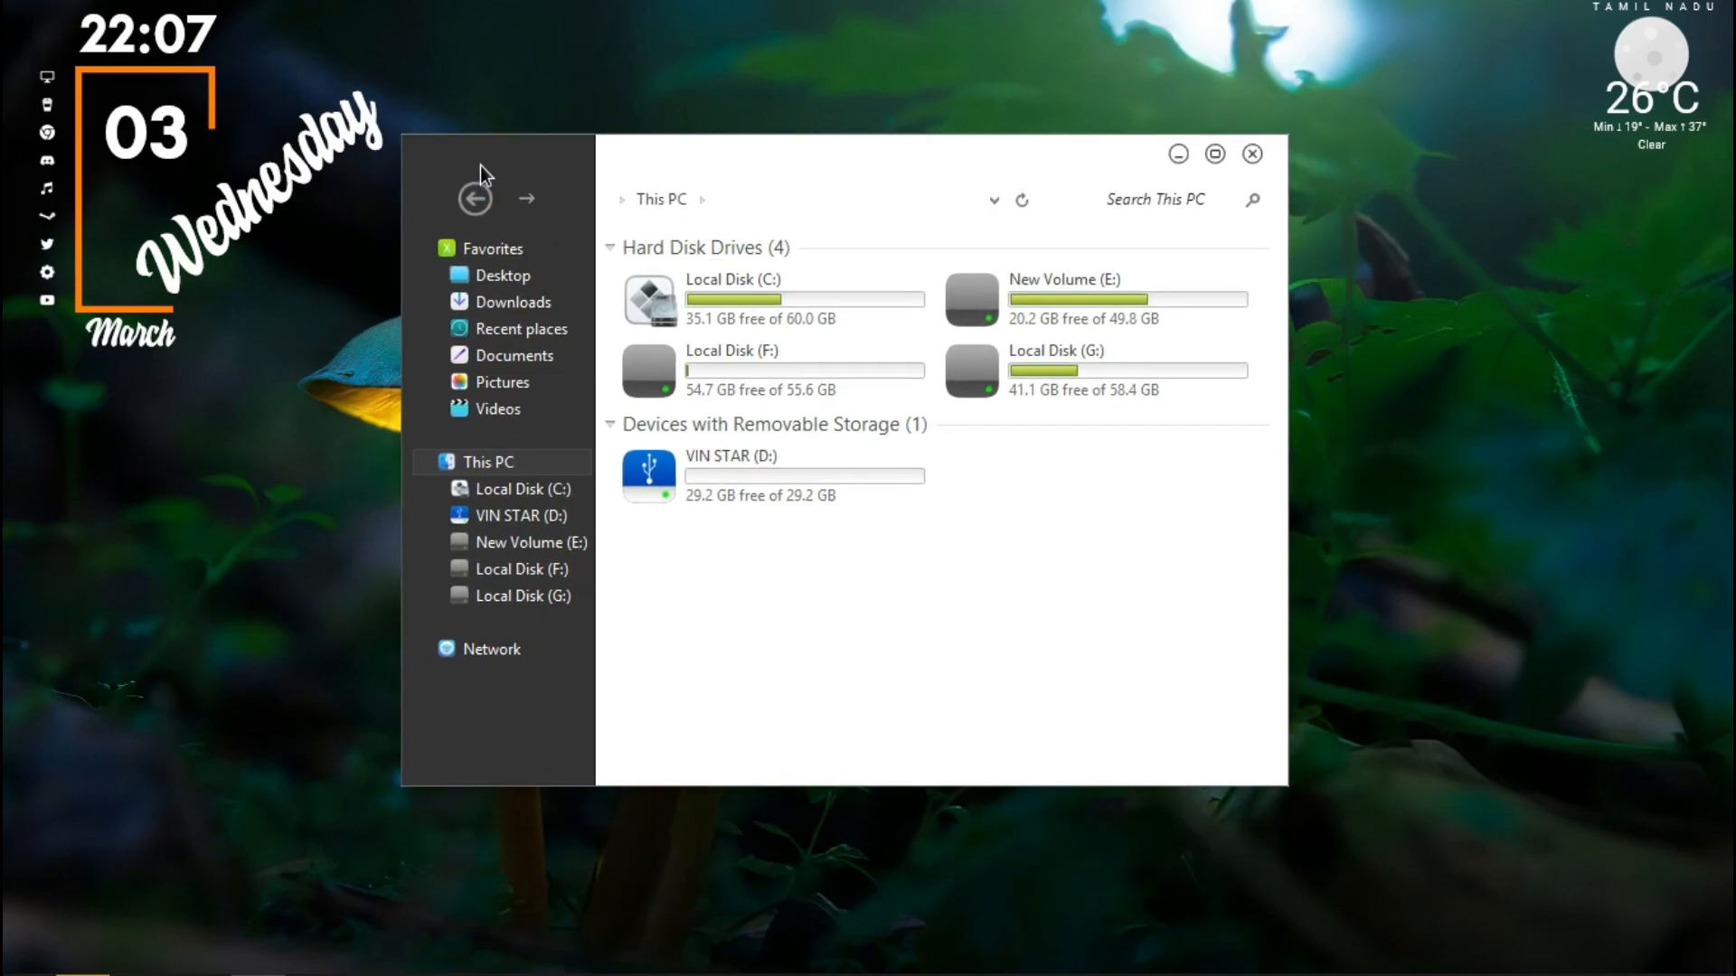
{"action": "left_click", "coordinate": [1251, 154]}
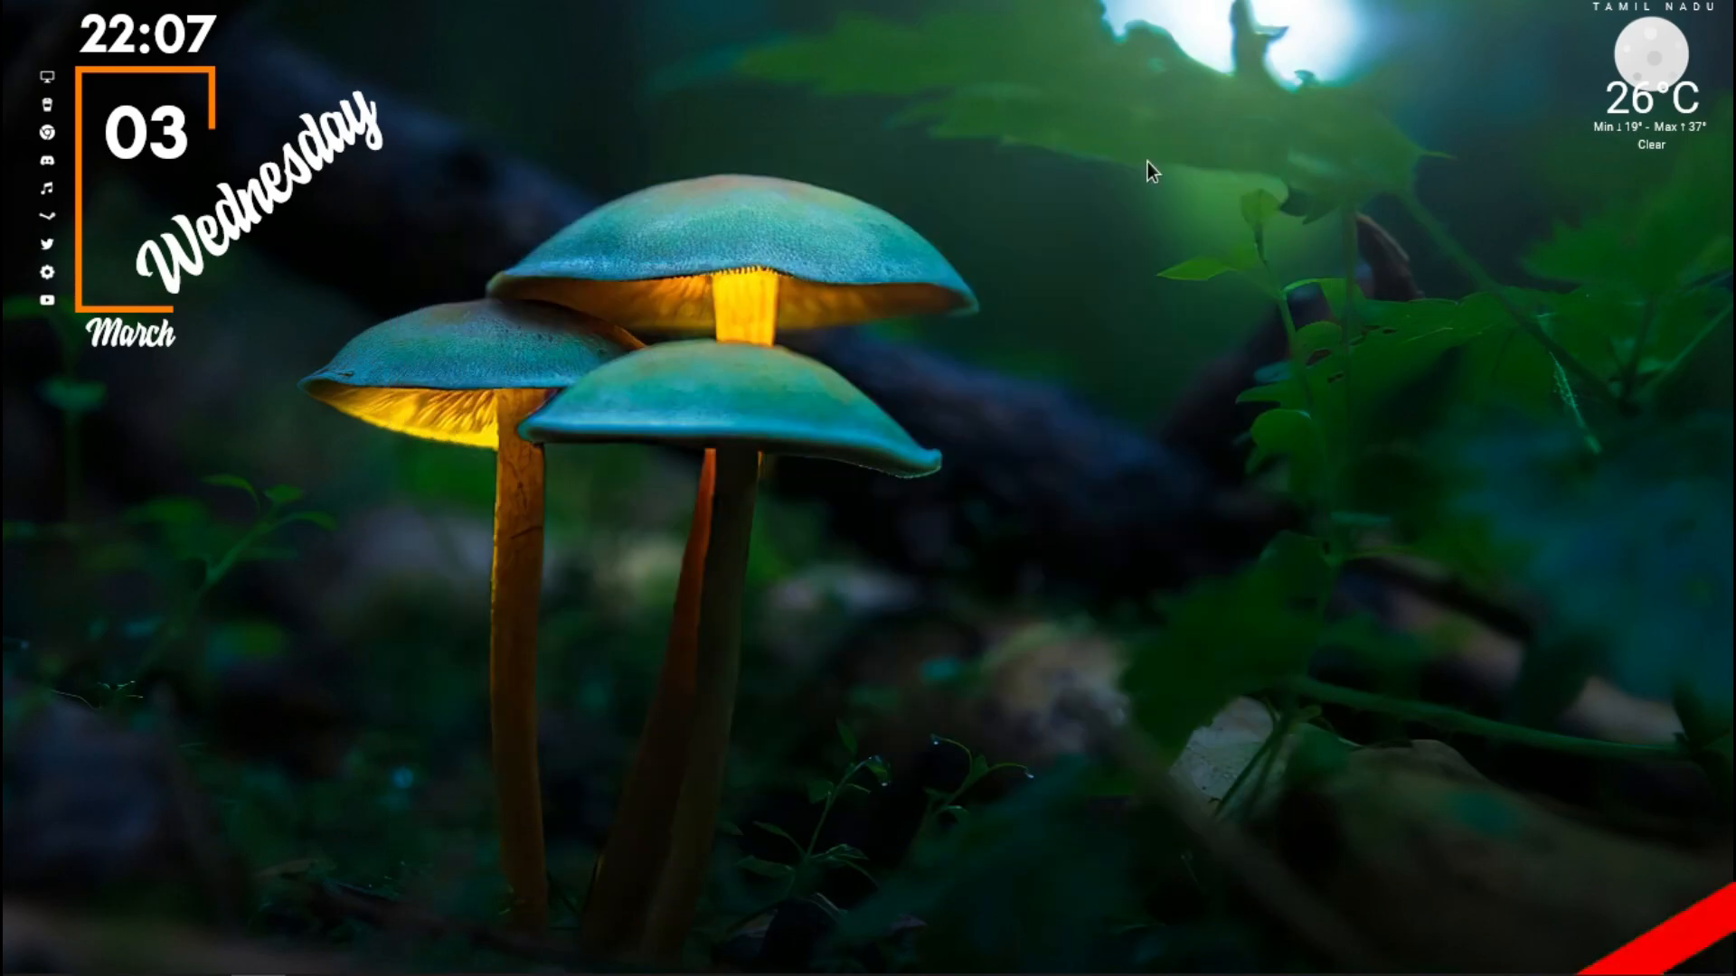